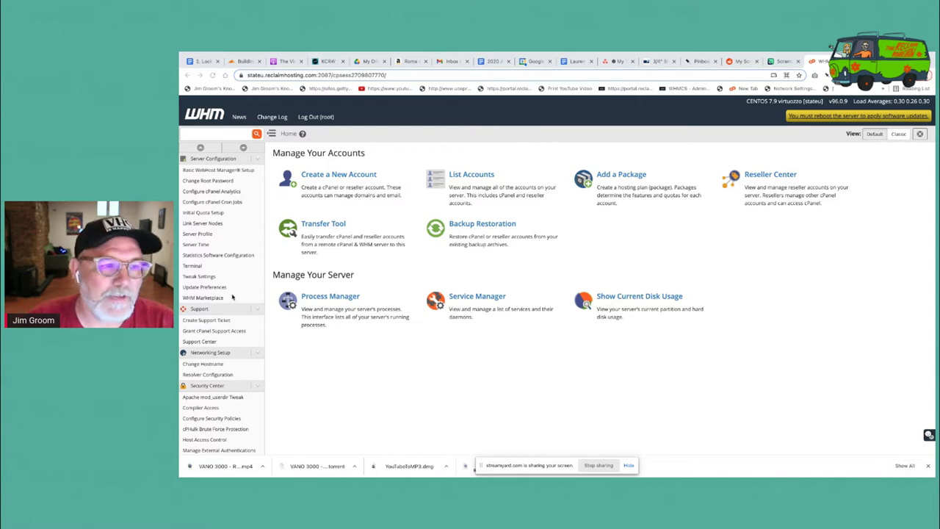
# Step: Open the full List Accounts page of hosted accounts in WHM
pyautogui.scroll(-5, 226, 295)
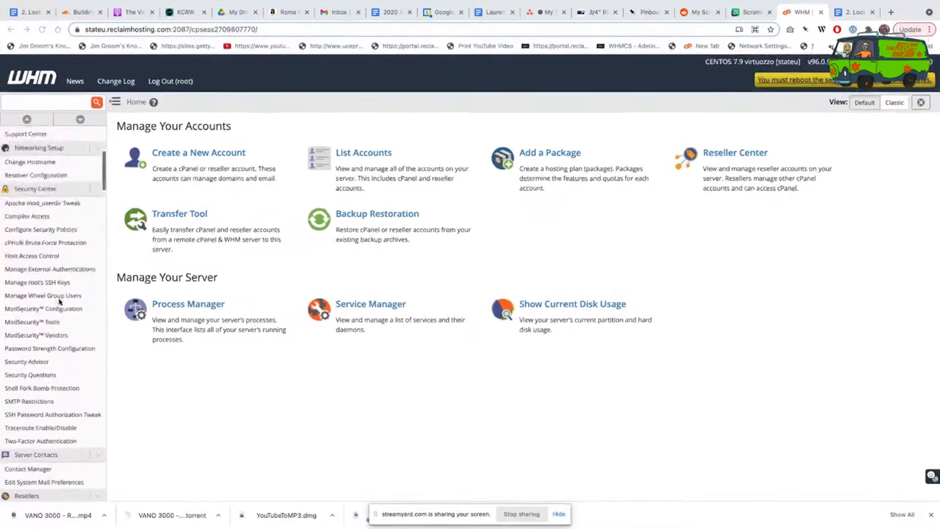
pyautogui.scroll(-5, 60, 301)
pyautogui.scroll(-10, 59, 301)
pyautogui.scroll(-12, 59, 301)
pyautogui.scroll(-12, 59, 301)
pyautogui.scroll(-10, 60, 301)
pyautogui.scroll(8, 60, 301)
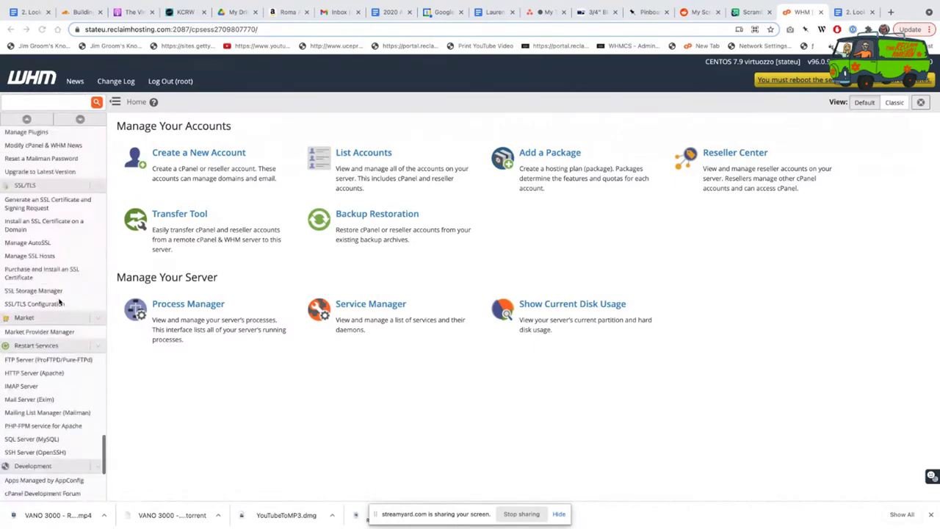
pyautogui.scroll(15, 59, 302)
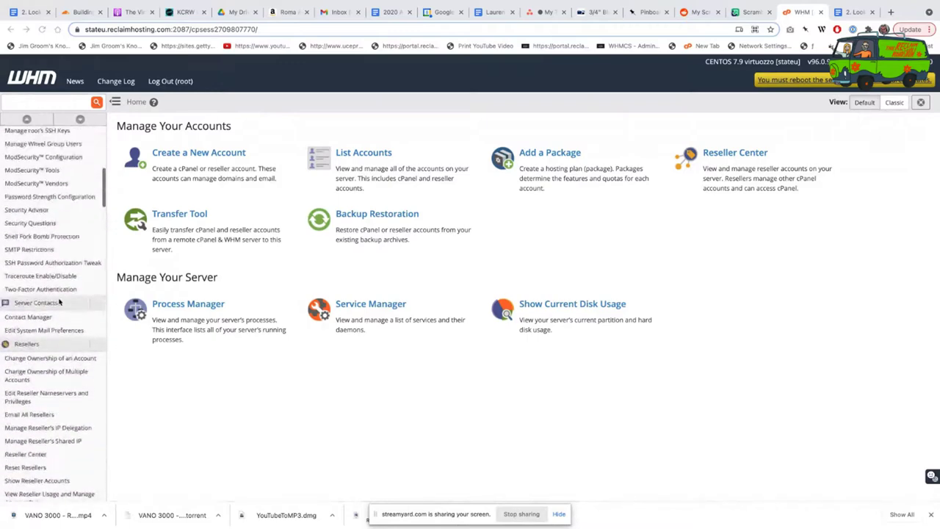
pyautogui.scroll(10, 60, 301)
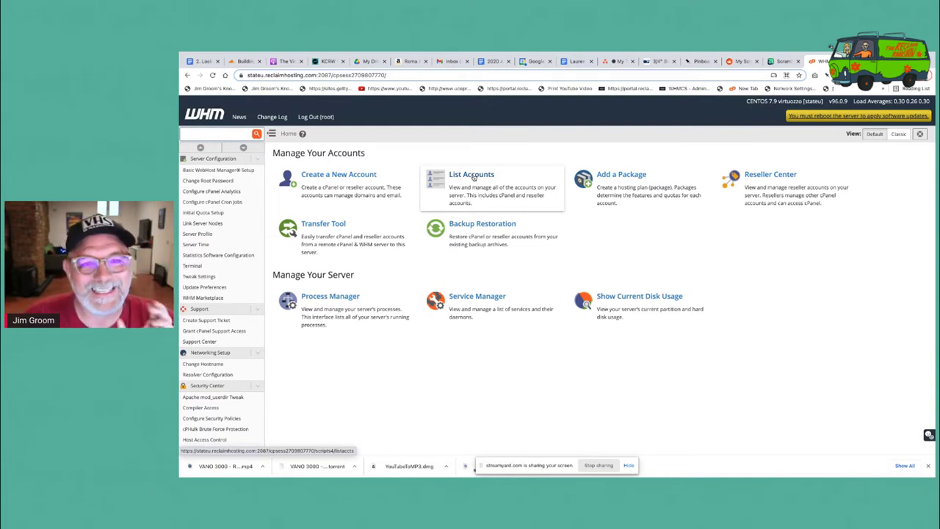
pyautogui.click(474, 177)
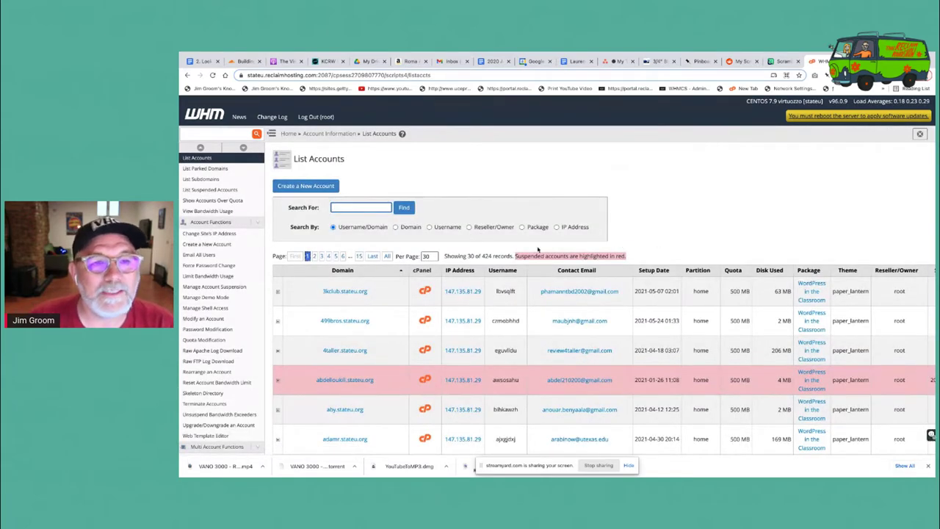
# Step: Search the accounts for 'lau' to isolate the student's single matching account
pyautogui.scroll(-5, 592, 253)
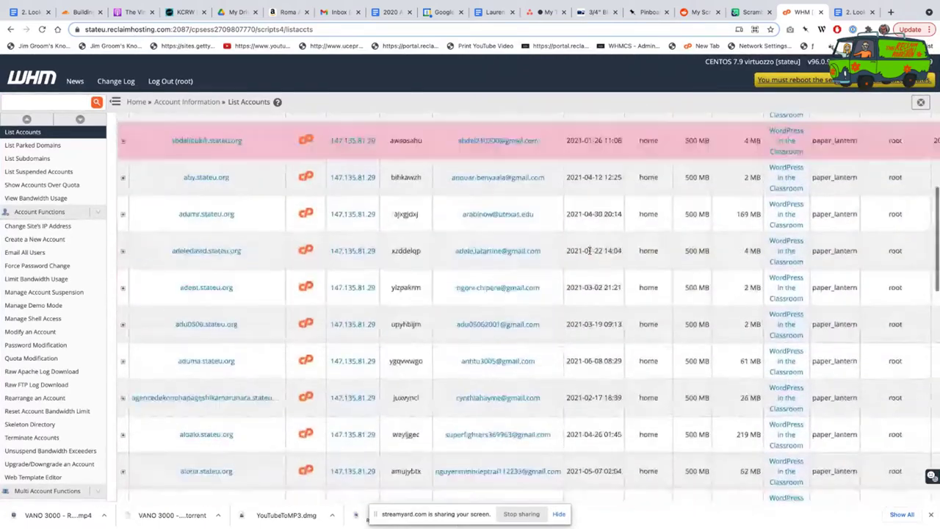
pyautogui.scroll(5, 589, 250)
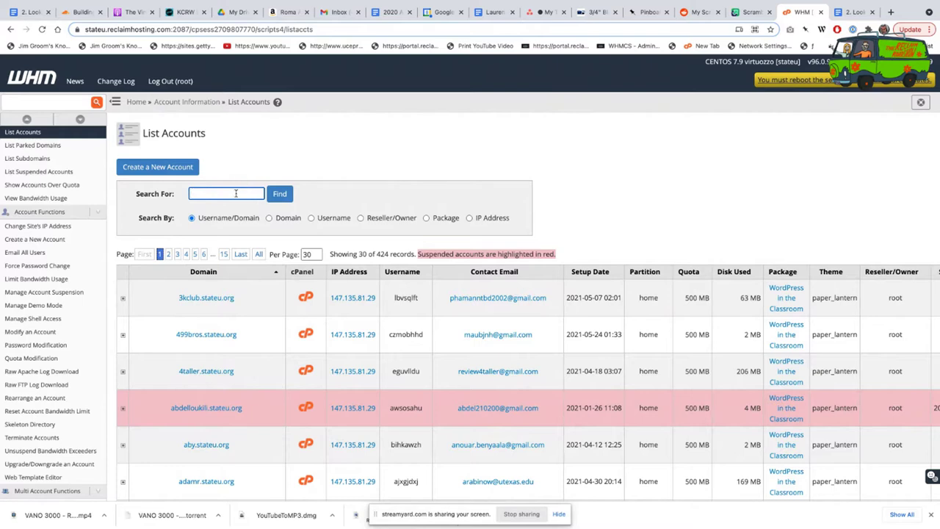
pyautogui.write('lauren')
pyautogui.press('Return')
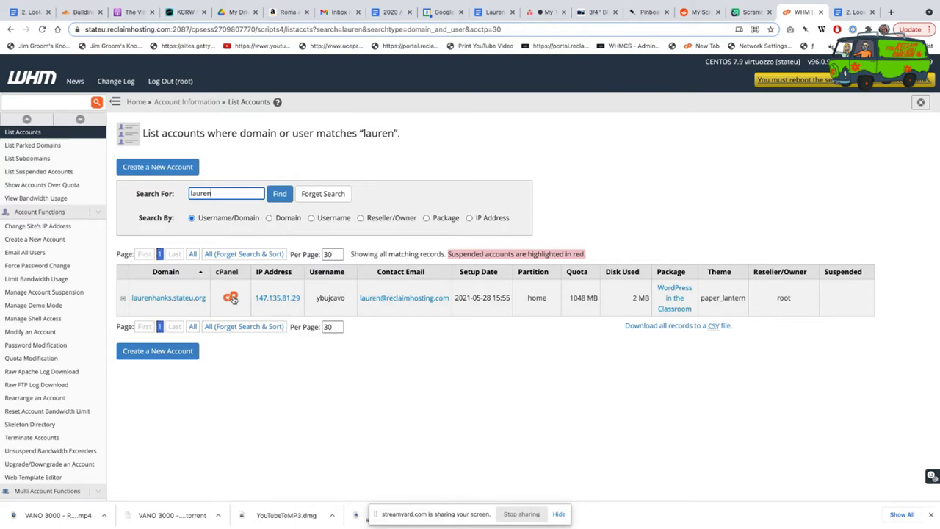
# Step: Open the account's cPanel in a new tab, then return to WHM and expand its management options
pyautogui.click(231, 298)
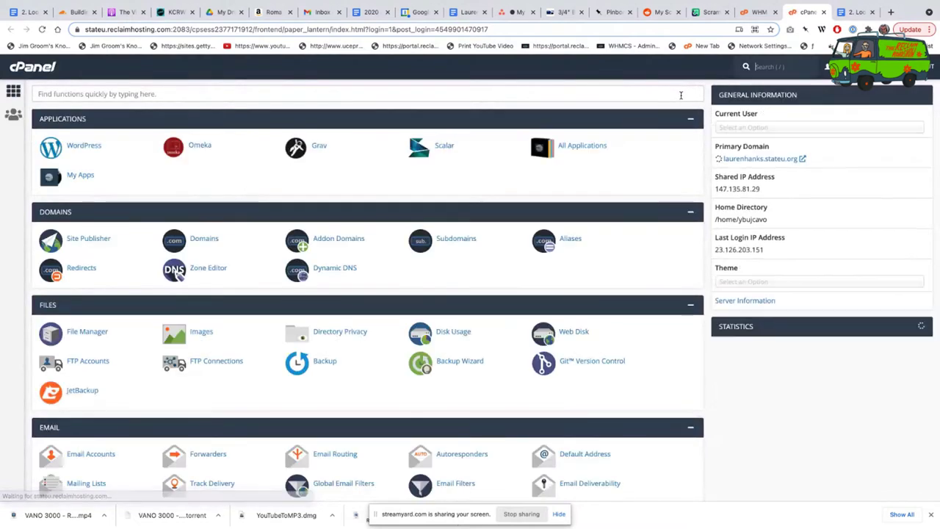
pyautogui.click(757, 13)
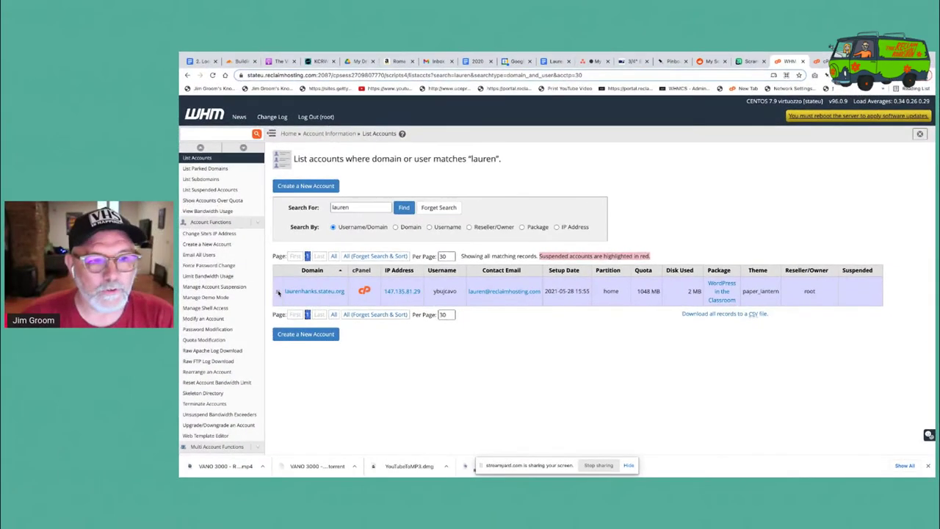
pyautogui.click(122, 298)
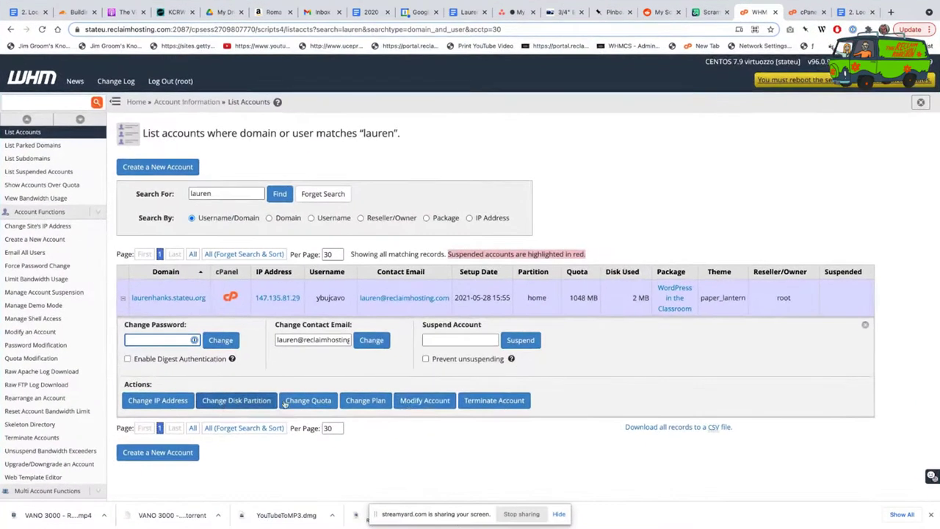
# Step: Enter the suspension reason 'spamming all the users' and try suspending the account
pyautogui.click(459, 340)
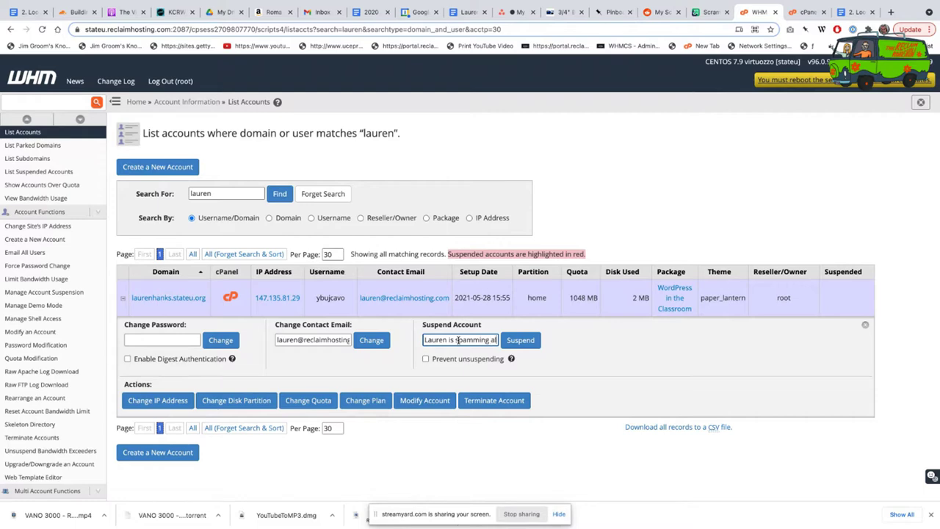
pyautogui.write('l the users')
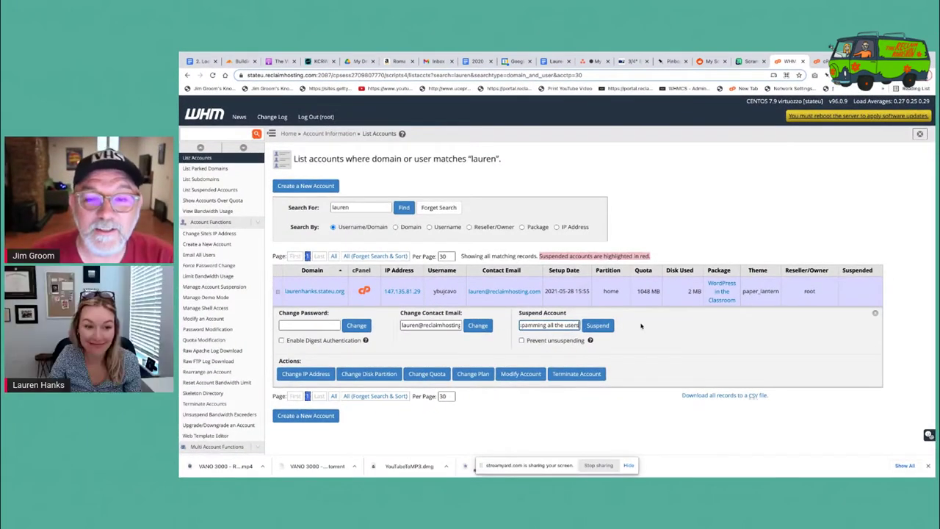
pyautogui.click(597, 329)
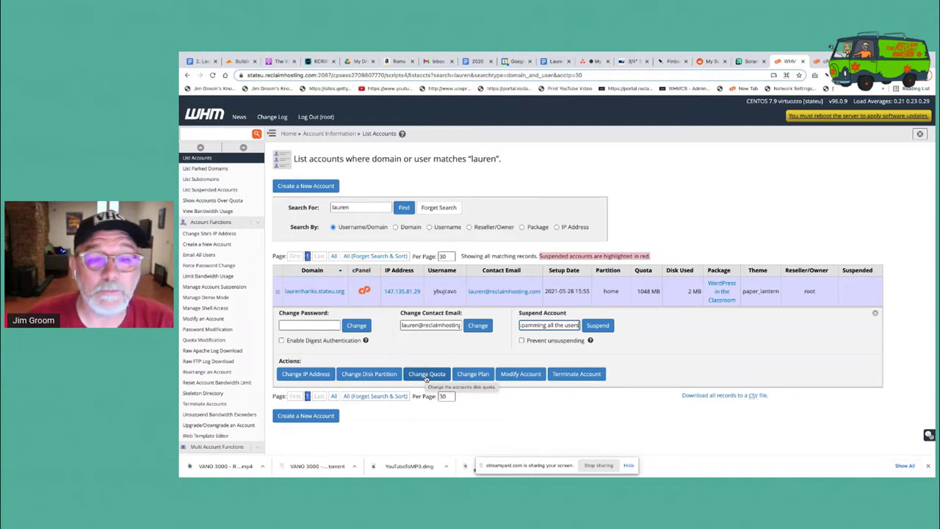
# Step: Change the account's disk quota from 1048 to 5000 MB, then return to the search results
pyautogui.click(426, 374)
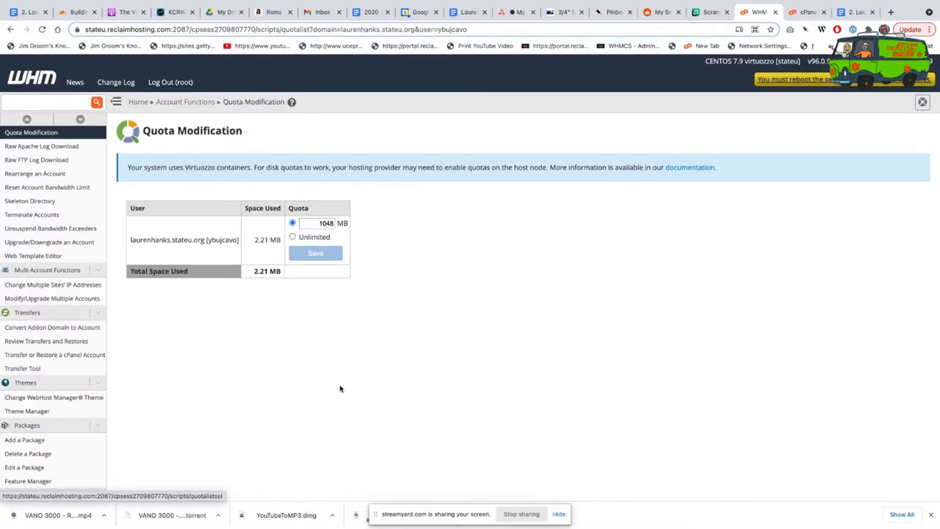
pyautogui.doubleClick(312, 224)
pyautogui.write('5')
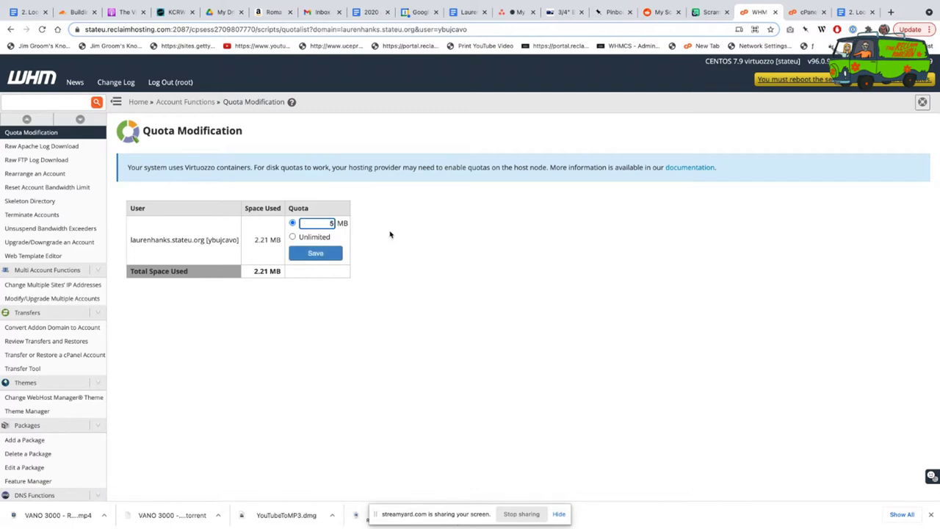
pyautogui.write('000')
pyautogui.click(327, 257)
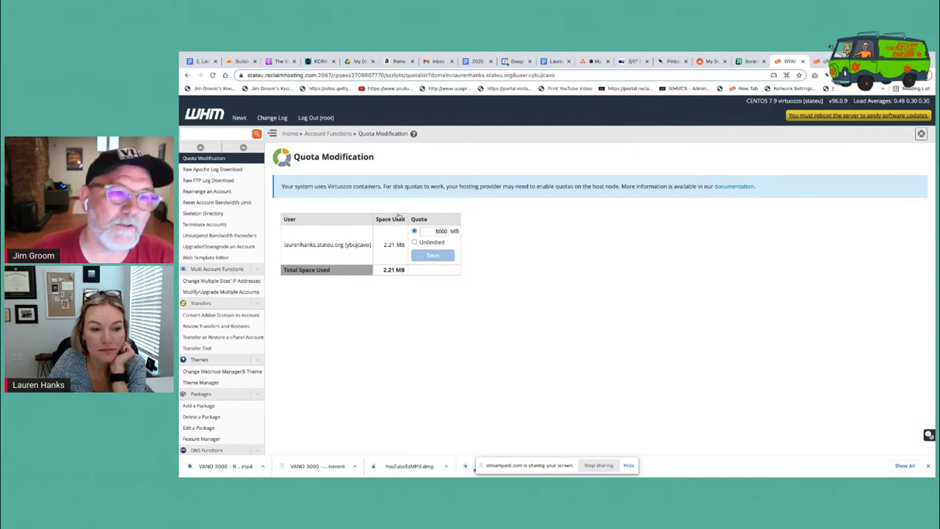
pyautogui.click(188, 76)
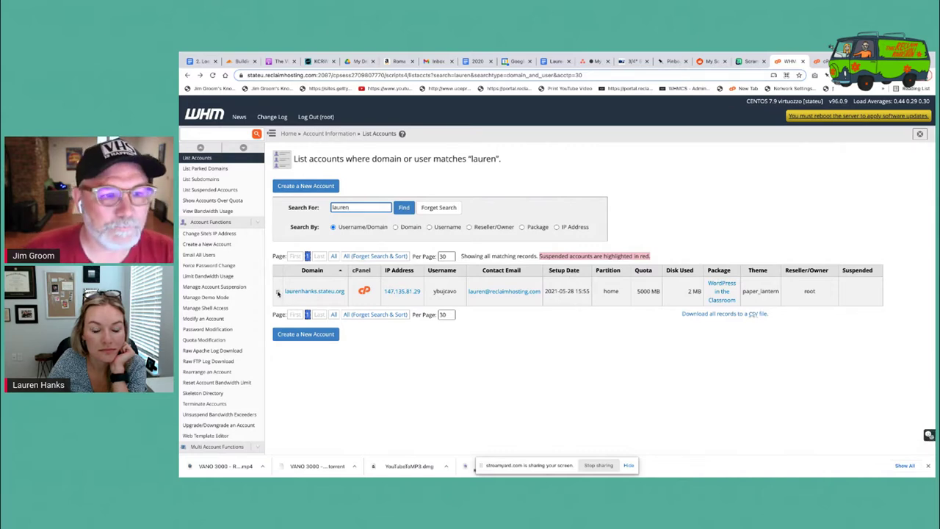
pyautogui.click(277, 291)
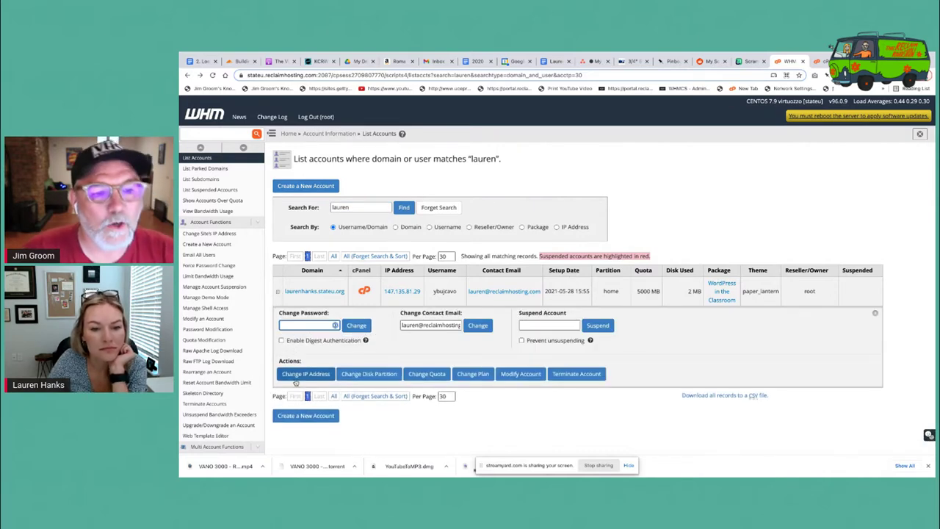
pyautogui.click(523, 373)
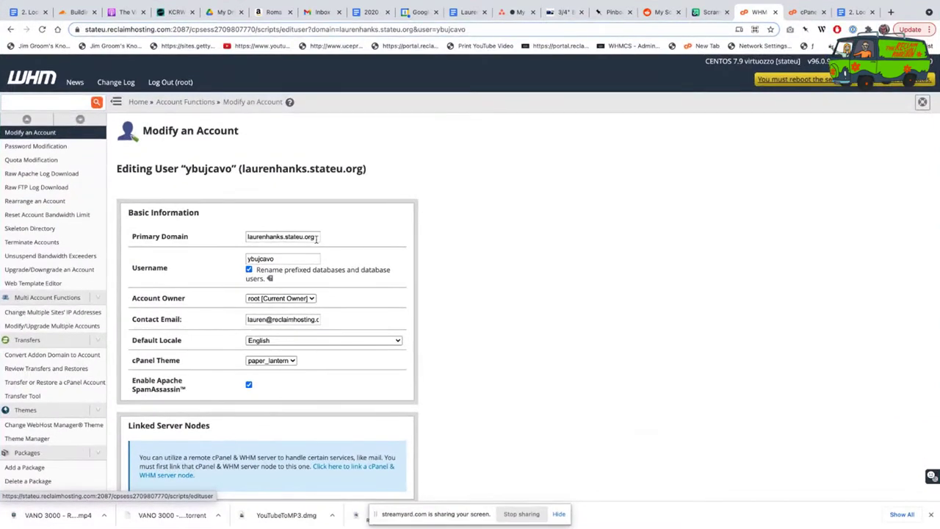
pyautogui.click(316, 237)
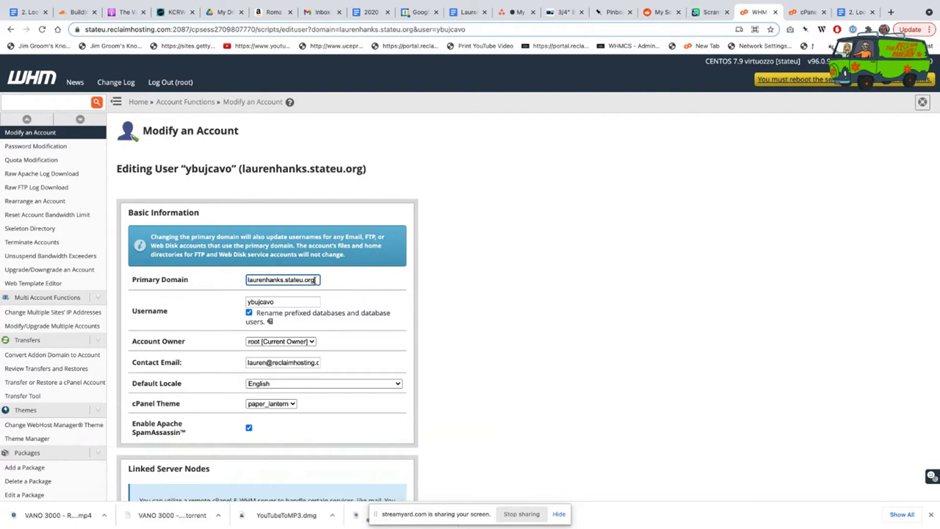
pyautogui.moveTo(316, 280); pyautogui.dragTo(225, 282)
pyautogui.moveTo(283, 280); pyautogui.dragTo(195, 282)
pyautogui.write('jimgroom')
pyautogui.hotkey('alt', 'shift', 'Right')
pyautogui.press('BackSpace')
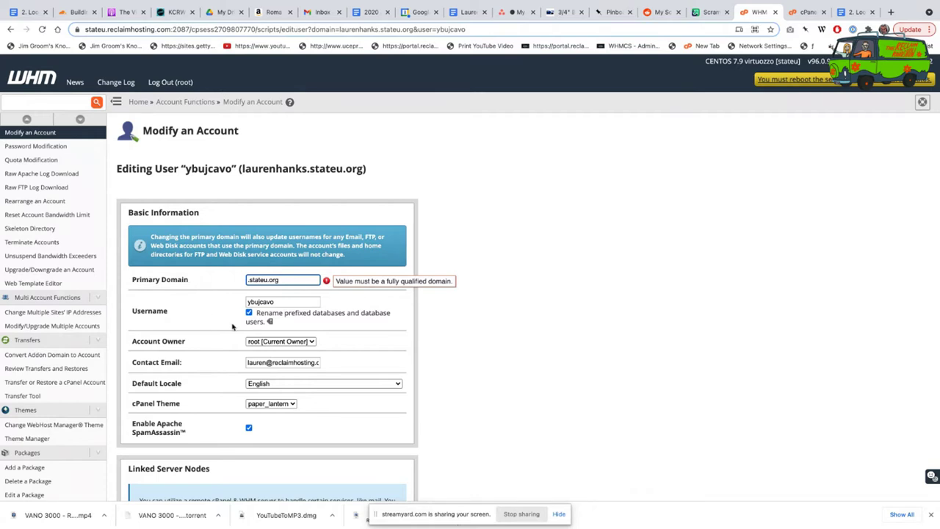
pyautogui.scroll(-3, 233, 328)
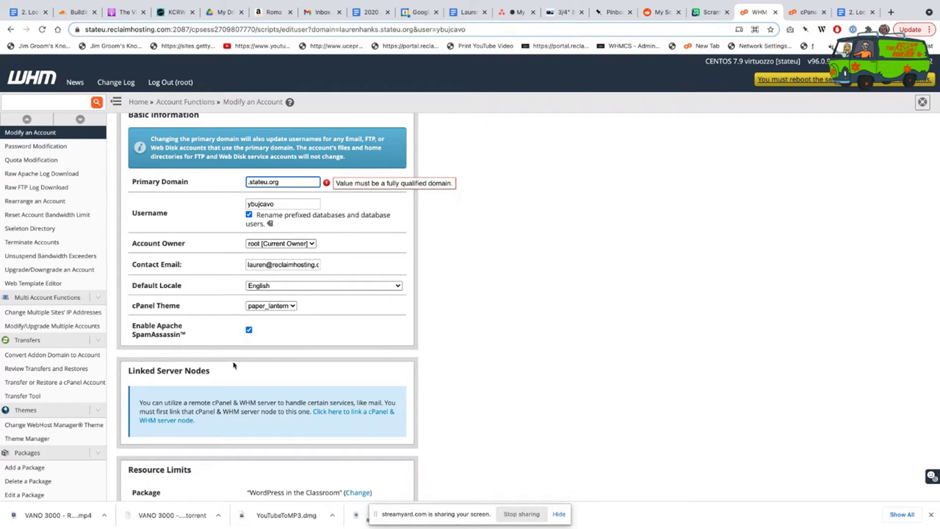
pyautogui.scroll(2, 273, 264)
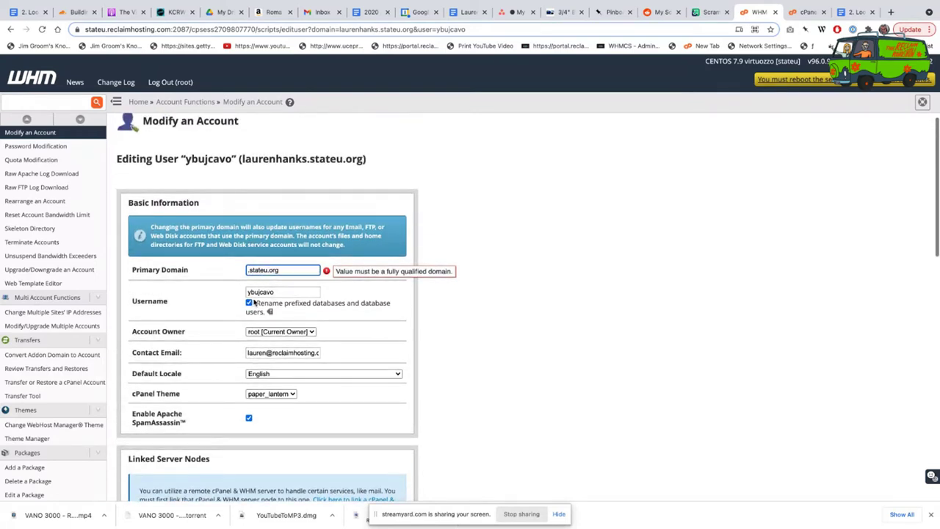
pyautogui.scroll(-6, 261, 294)
pyautogui.scroll(-5, 383, 294)
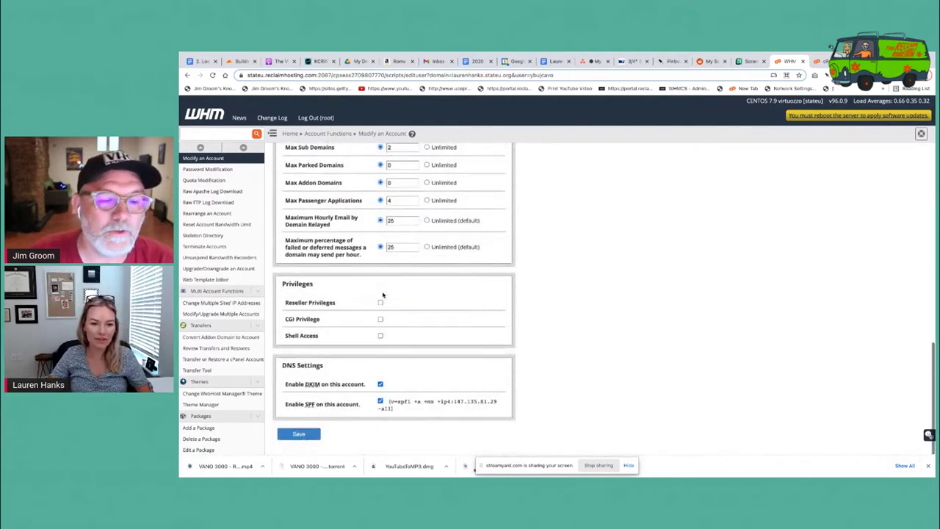
pyautogui.click(298, 433)
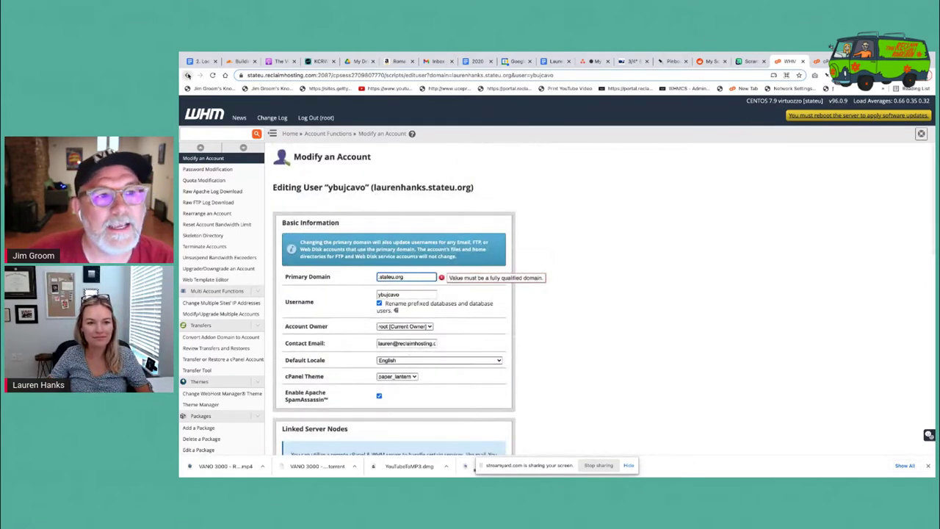
pyautogui.click(188, 75)
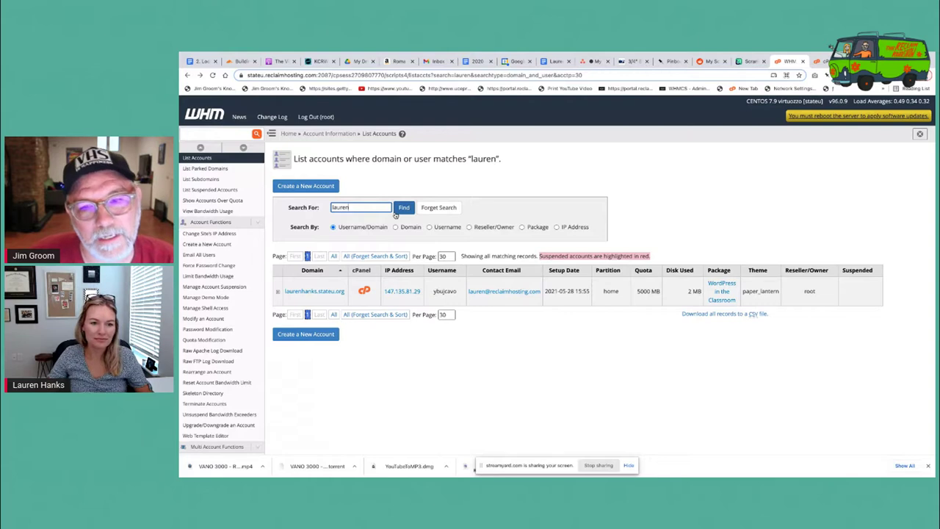
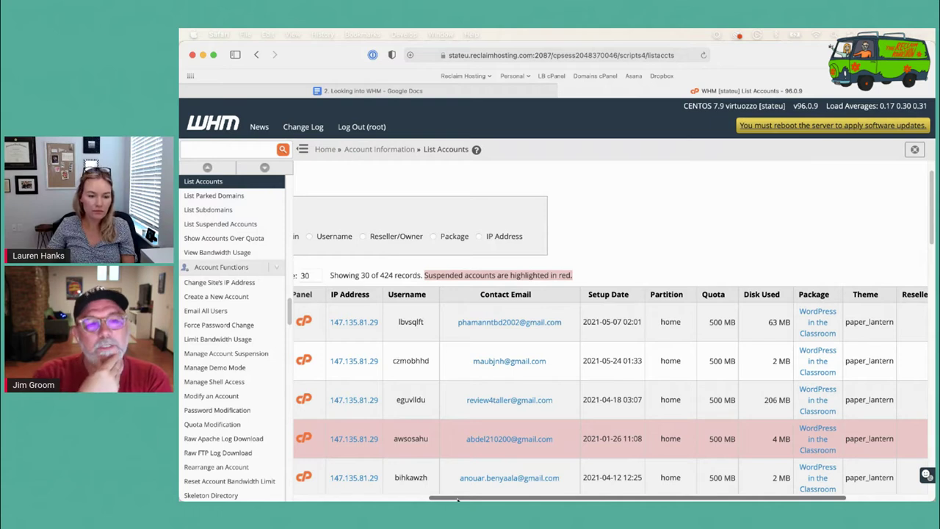
# Step: Open the 'WordPress in the Classroom' package from the List Accounts Package column in a new tab
pyautogui.click(246, 152)
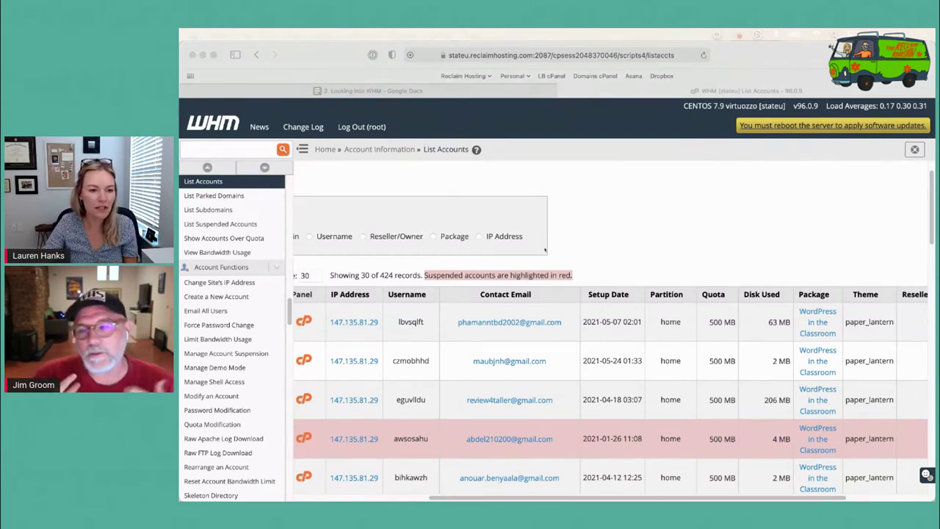
pyautogui.click(252, 147)
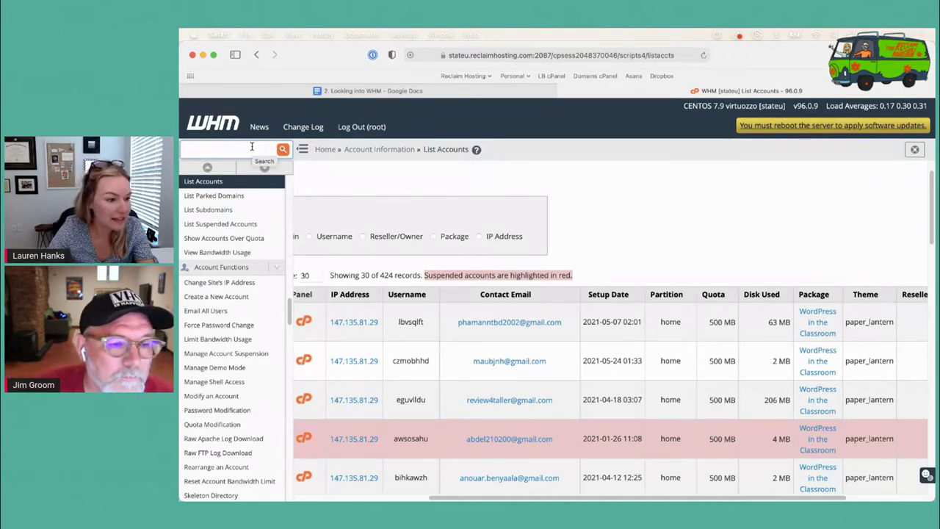
pyautogui.hscroll(-1, 575, 499)
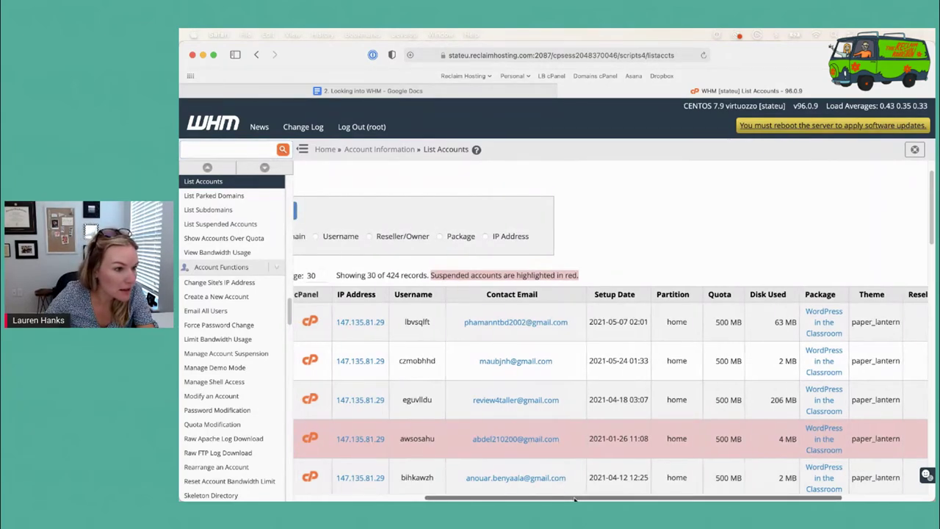
pyautogui.moveTo(575, 500); pyautogui.dragTo(531, 494)
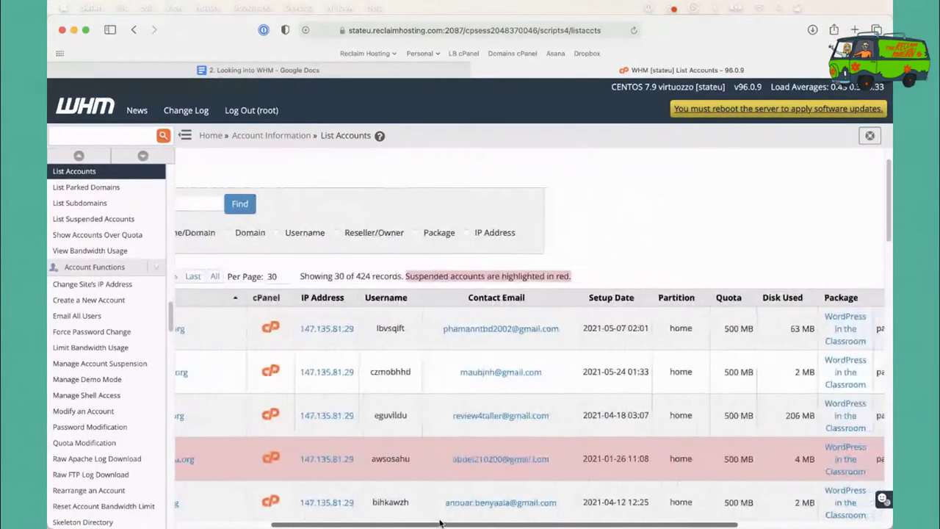
pyautogui.moveTo(440, 523); pyautogui.dragTo(457, 523)
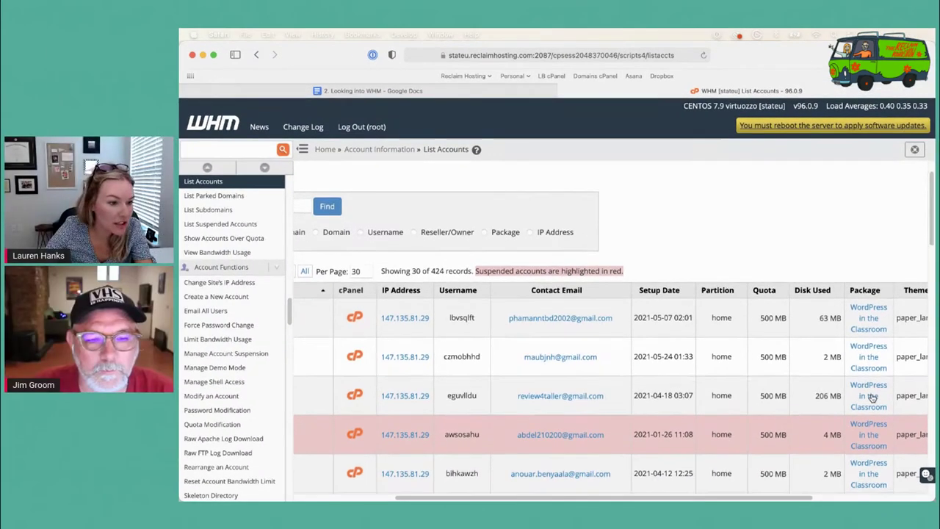
pyautogui.scroll(-2, 822, 415)
pyautogui.scroll(-5, 870, 398)
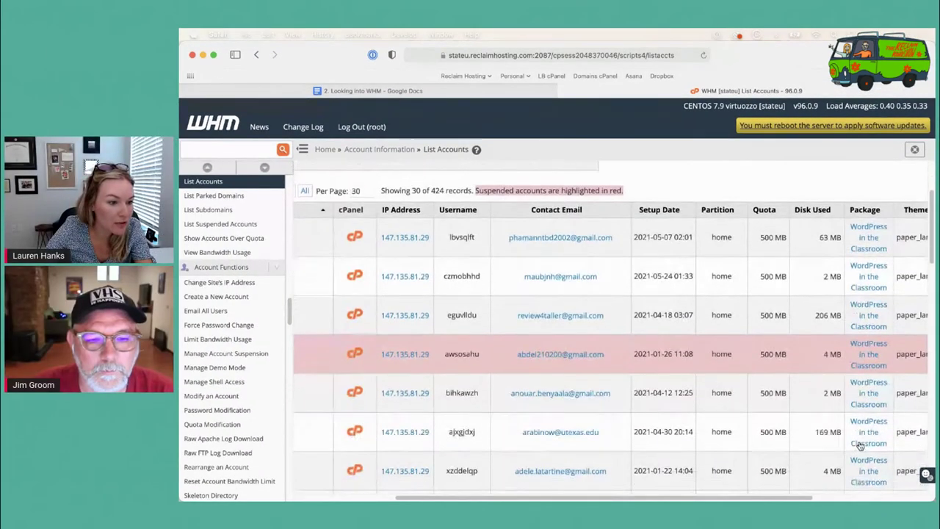
pyautogui.scroll(8, 865, 457)
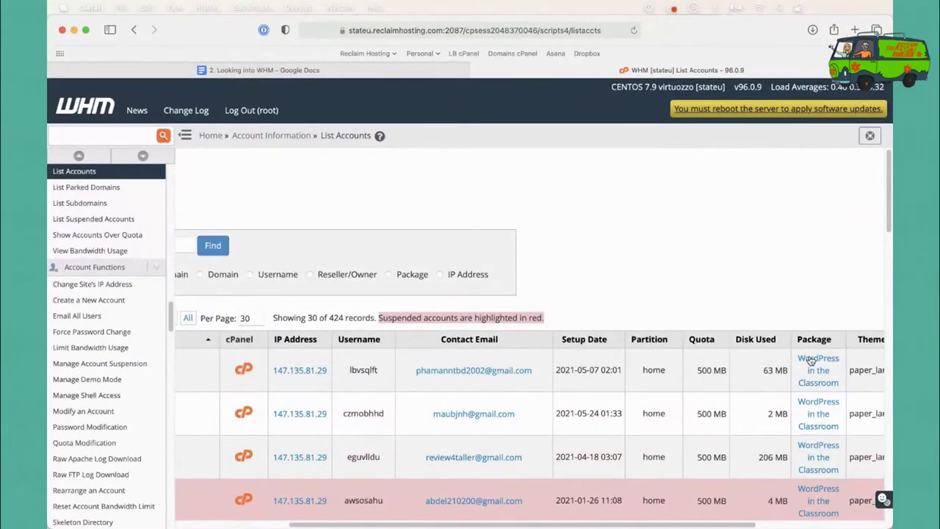
pyautogui.click(811, 359)
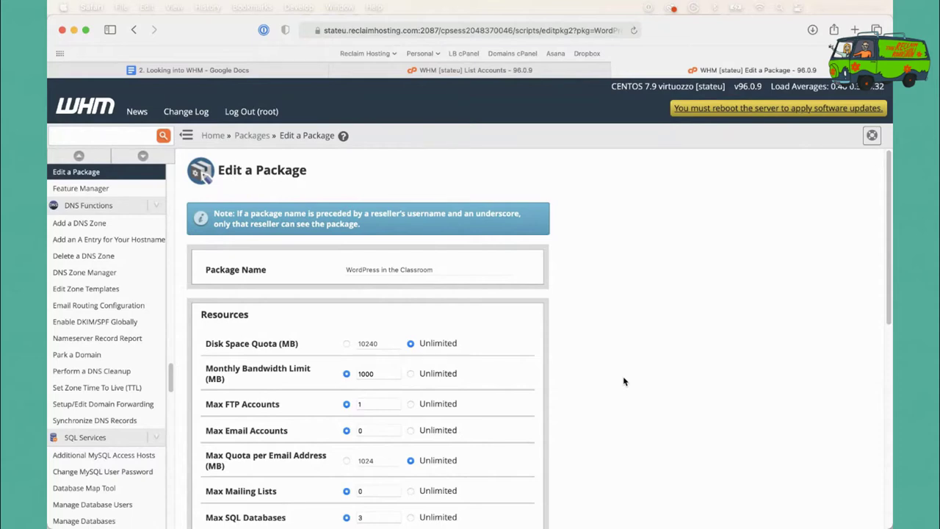
# Step: Set the package's disk space quota to 10240 MB and max quota per email to 1024 MB
pyautogui.press('super+equal')
pyautogui.press('super+equal')
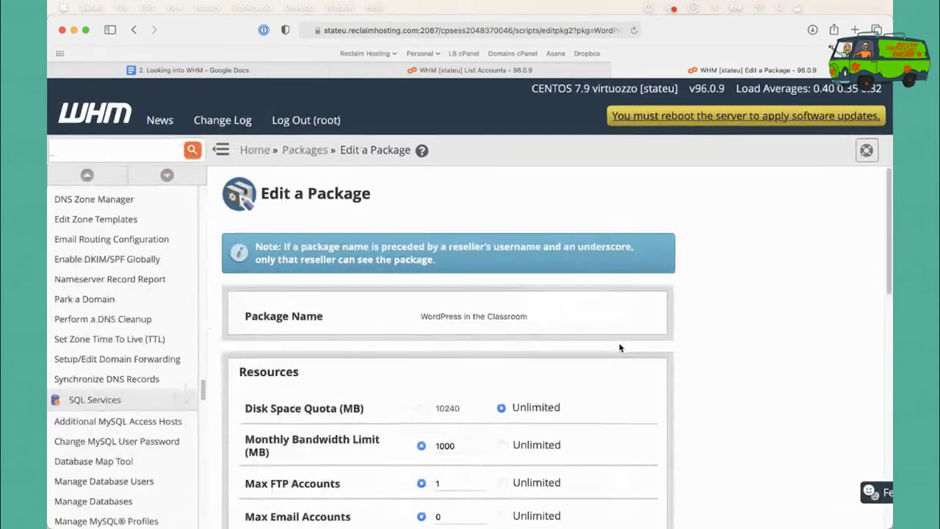
pyautogui.scroll(-1, 610, 360)
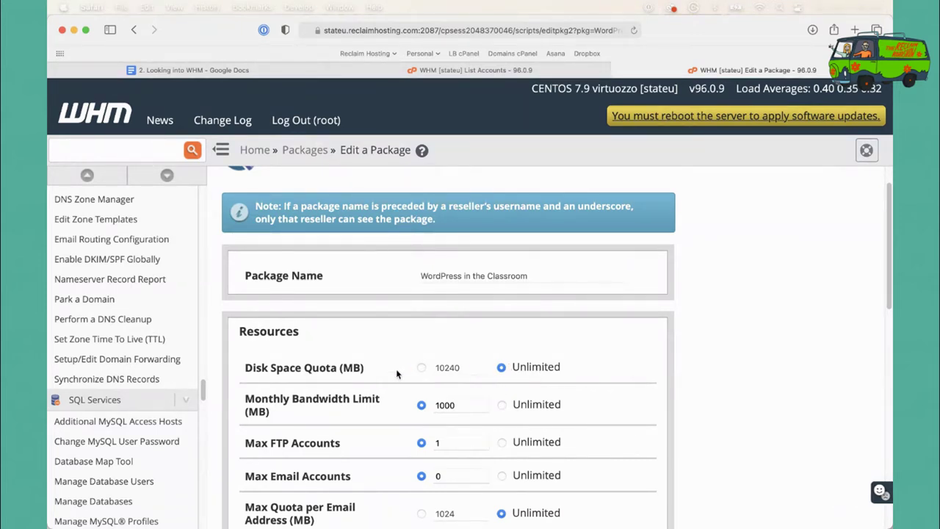
pyautogui.click(422, 370)
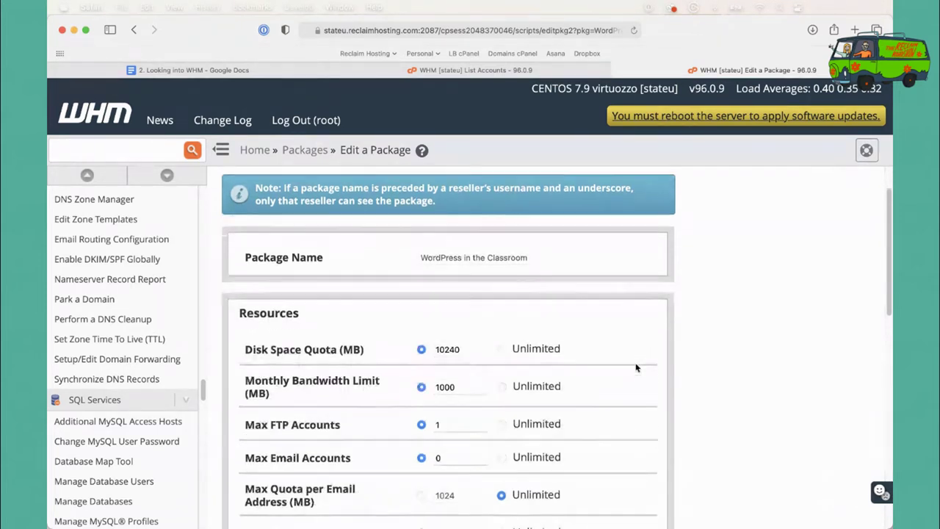
pyautogui.scroll(-2, 625, 367)
pyautogui.scroll(-1, 626, 371)
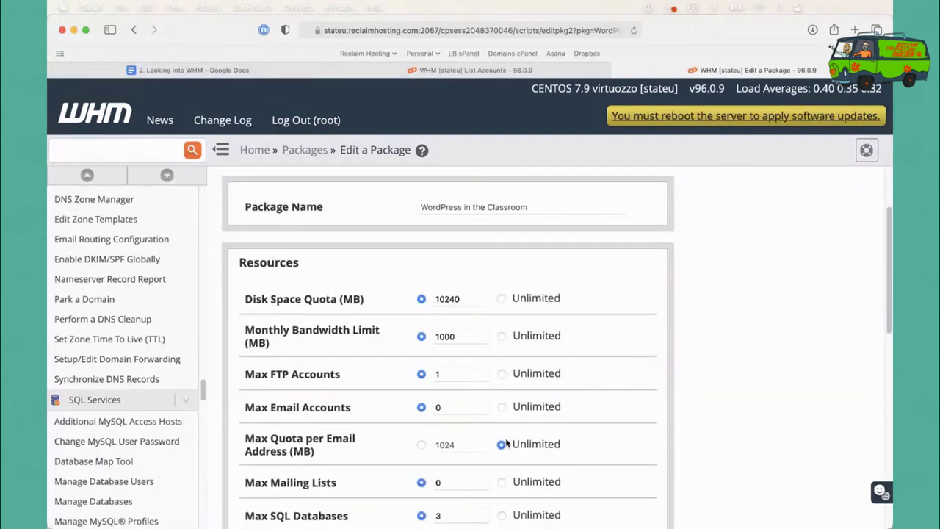
pyautogui.click(421, 444)
pyautogui.scroll(-5, 667, 450)
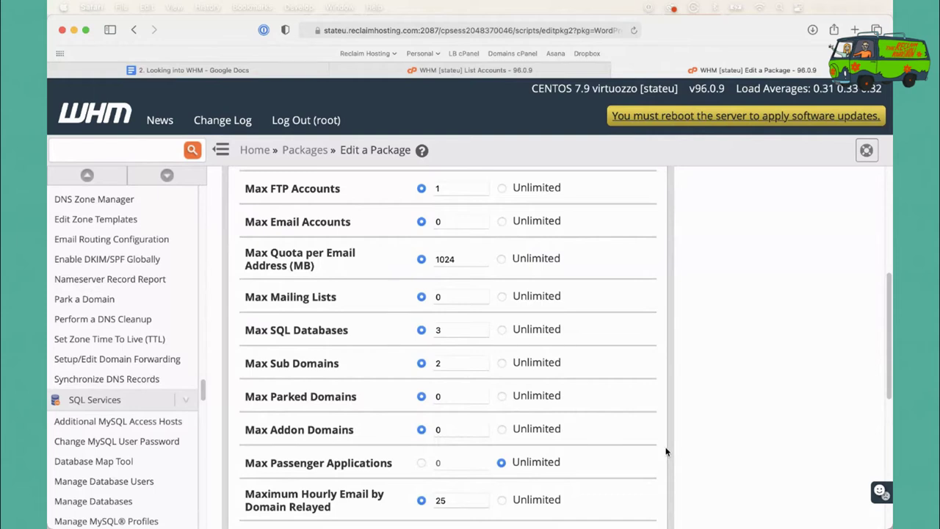
pyautogui.scroll(-1, 646, 441)
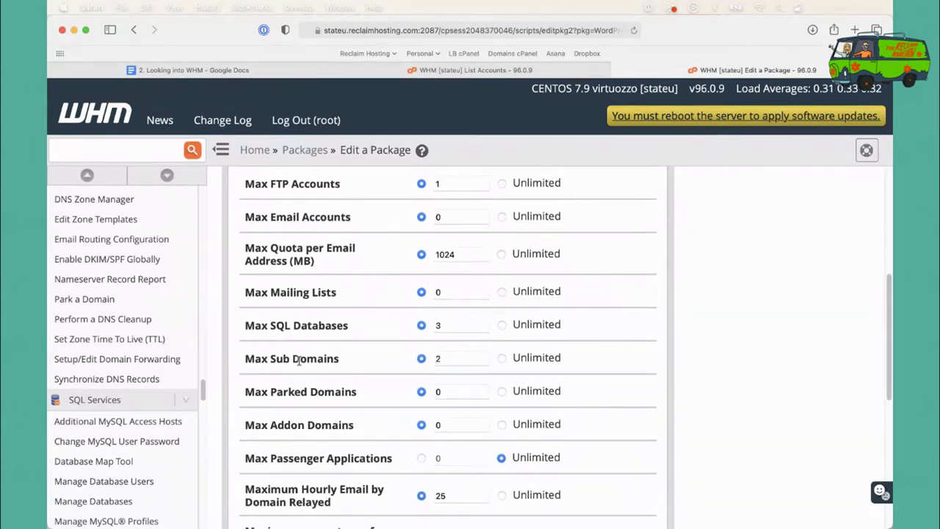
# Step: Check the available feature lists and leave the package's Feature List at default
pyautogui.moveTo(245, 360); pyautogui.dragTo(345, 364)
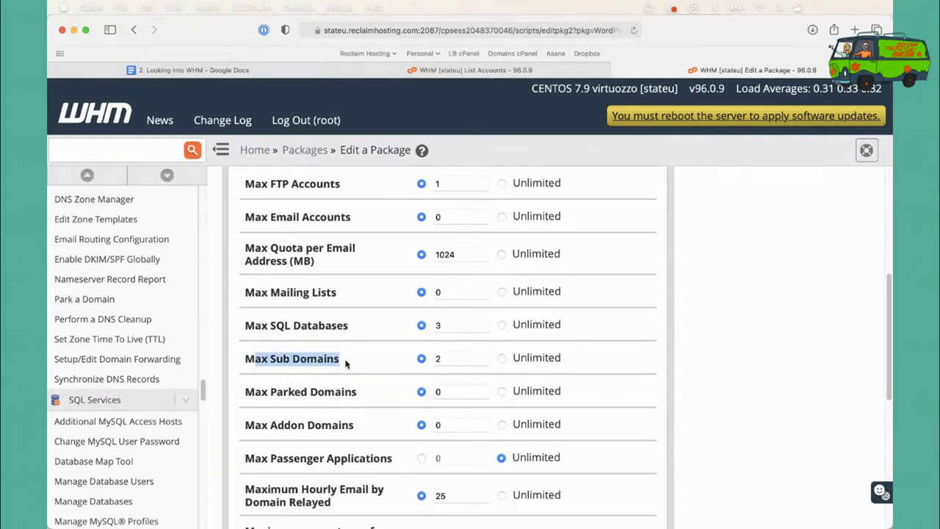
pyautogui.scroll(-1, 371, 373)
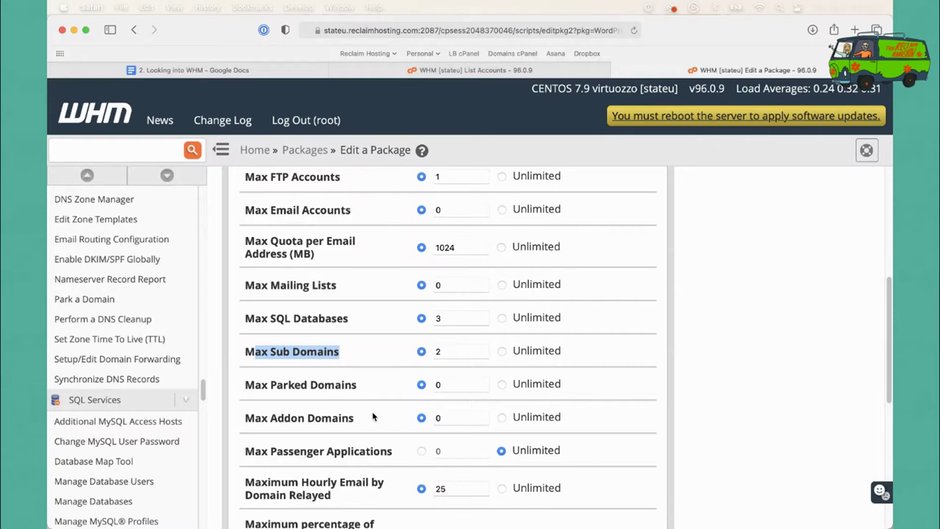
pyautogui.scroll(-5, 479, 389)
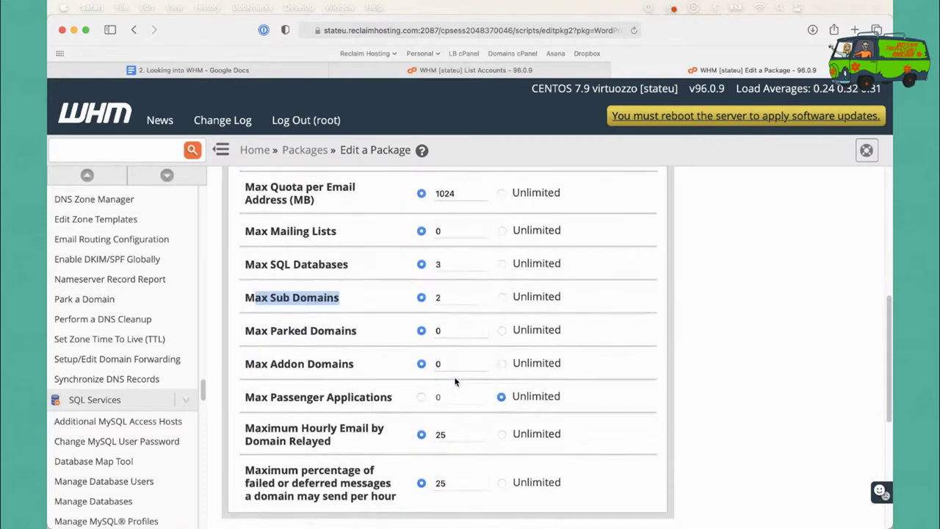
pyautogui.scroll(-3, 467, 377)
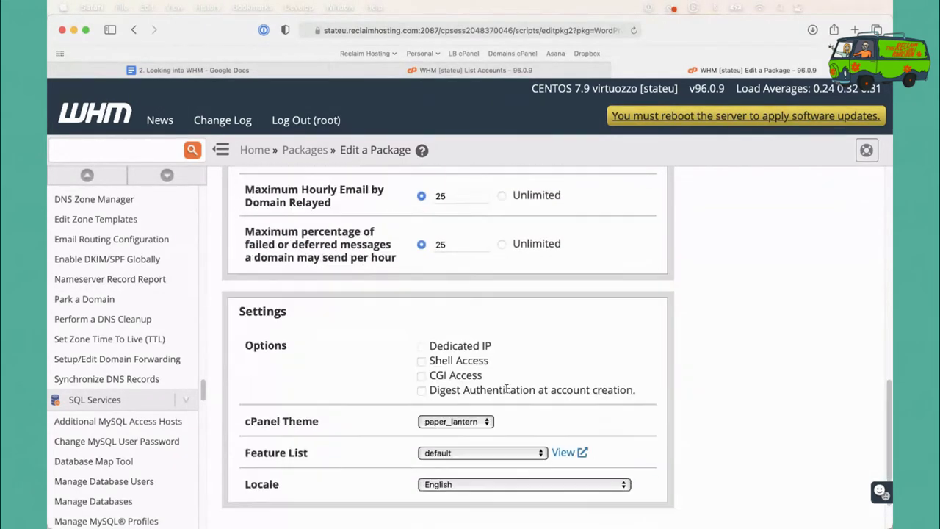
pyautogui.scroll(-1, 432, 376)
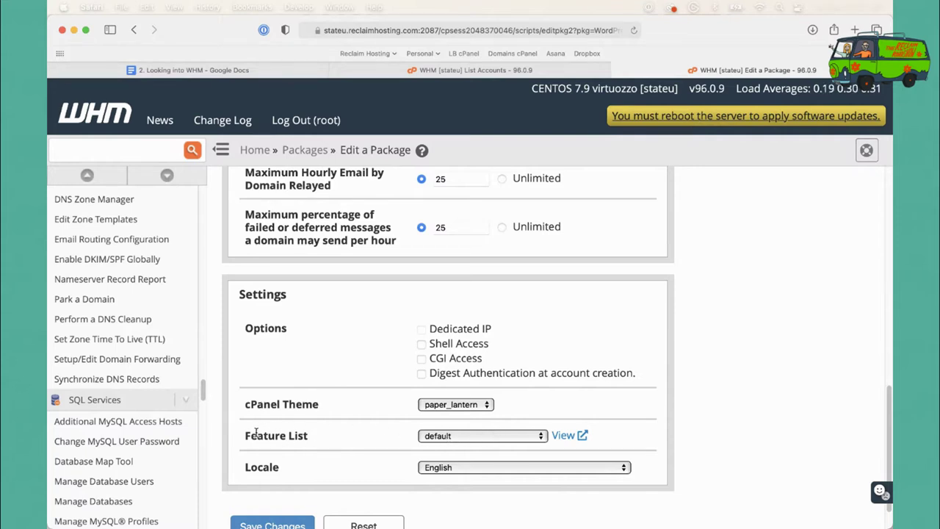
pyautogui.click(440, 437)
pyautogui.click(364, 438)
pyautogui.moveTo(246, 435); pyautogui.dragTo(298, 435)
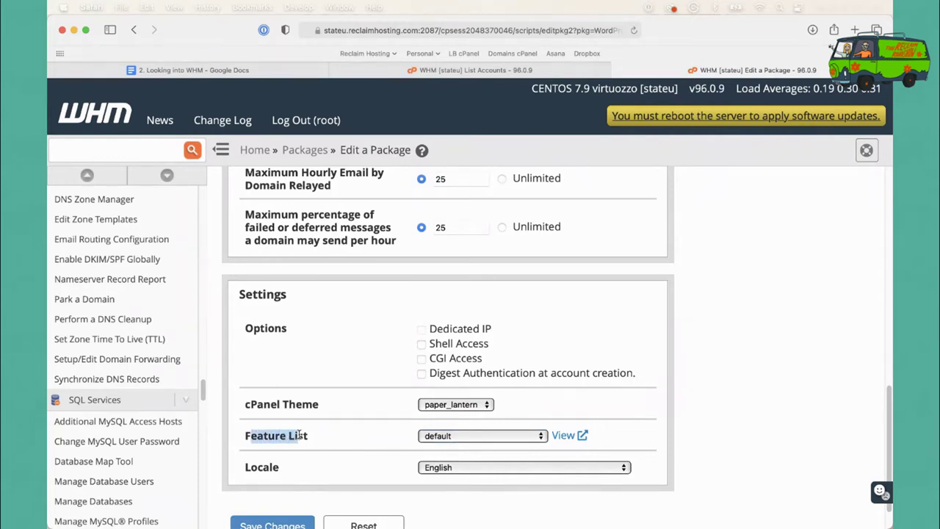
pyautogui.scroll(3, 302, 357)
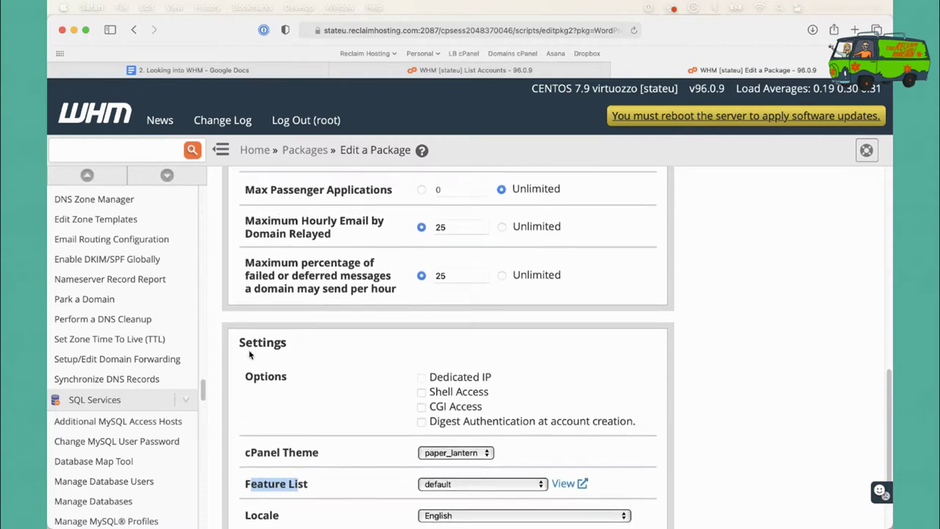
pyautogui.scroll(10, 358, 273)
# Step: Search the sidebar for 'package' and open the Add a Package page
pyautogui.click(91, 150)
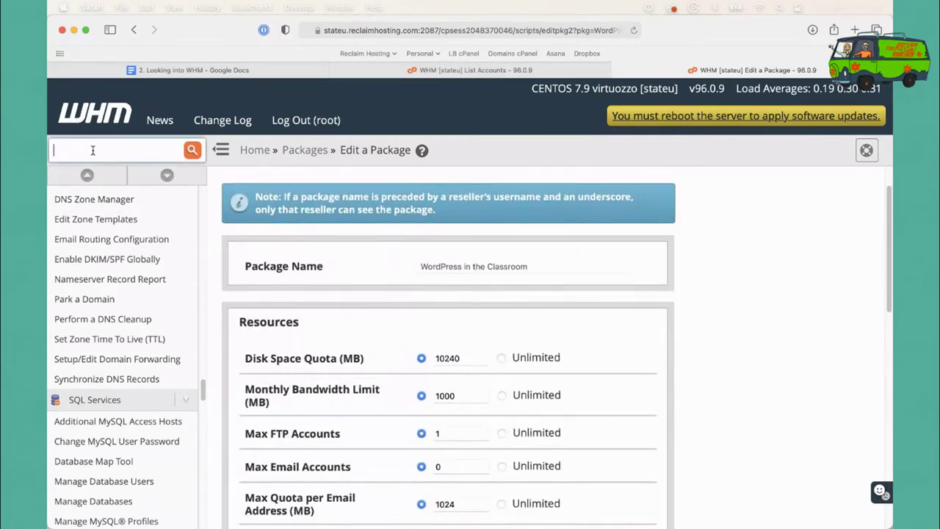
pyautogui.write('package')
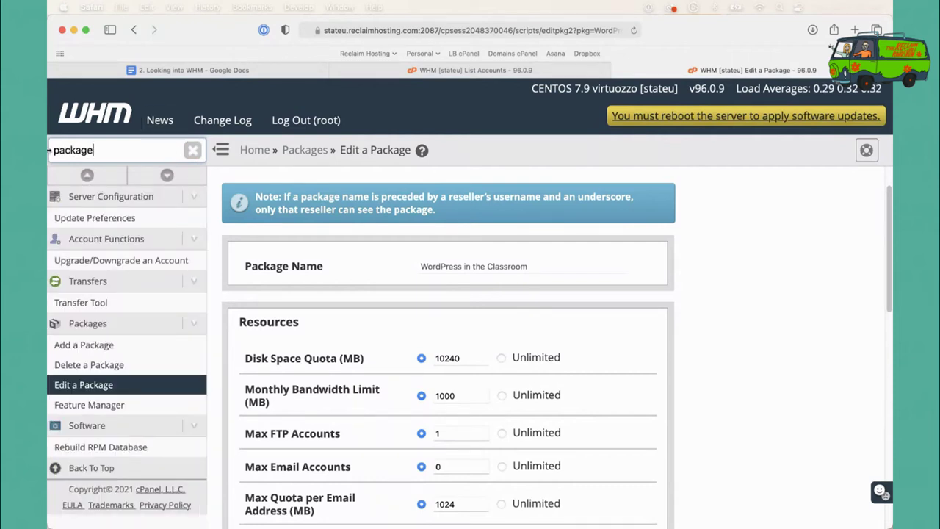
pyautogui.click(84, 346)
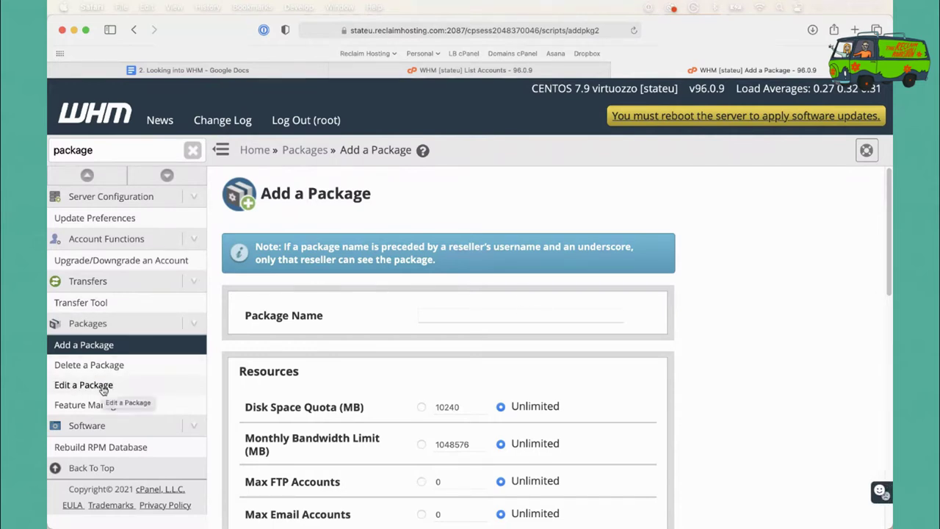
pyautogui.click(462, 313)
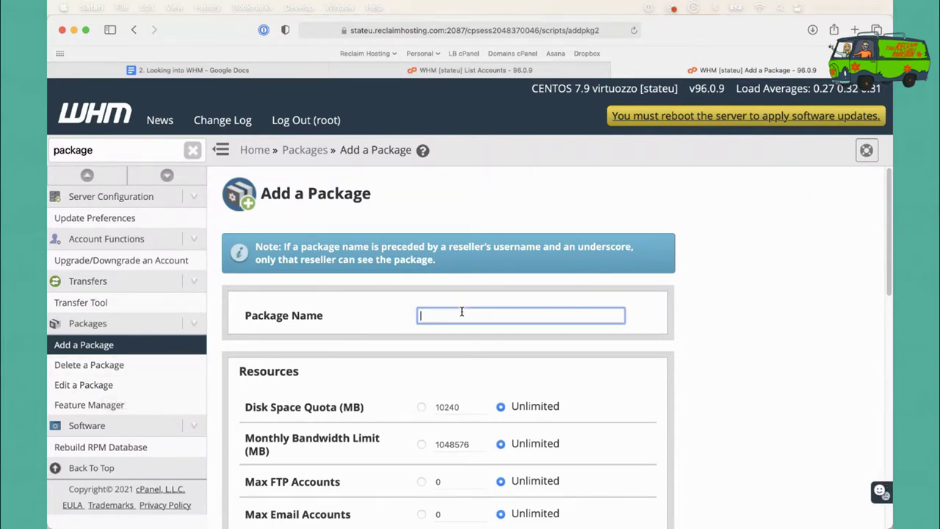
pyautogui.scroll(-2, 411, 346)
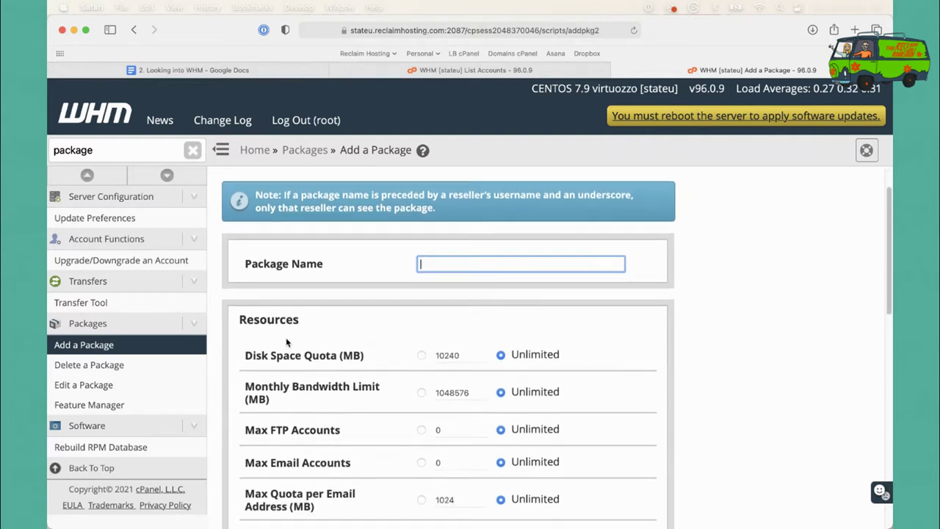
pyautogui.click(127, 384)
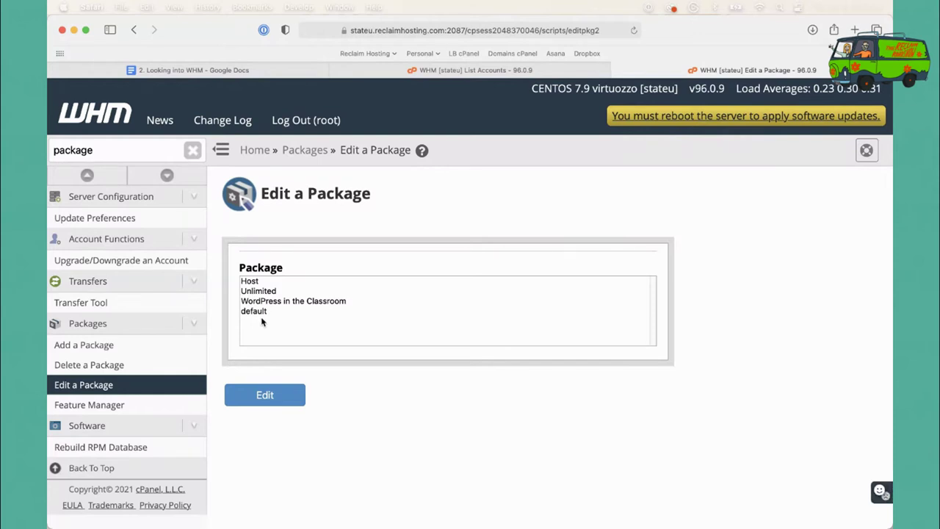
pyautogui.click(139, 349)
# Step: Name the new package 'Advanced' and choose a fixed disk space quota instead of Unlimited
pyautogui.click(445, 314)
pyautogui.write('Advanced')
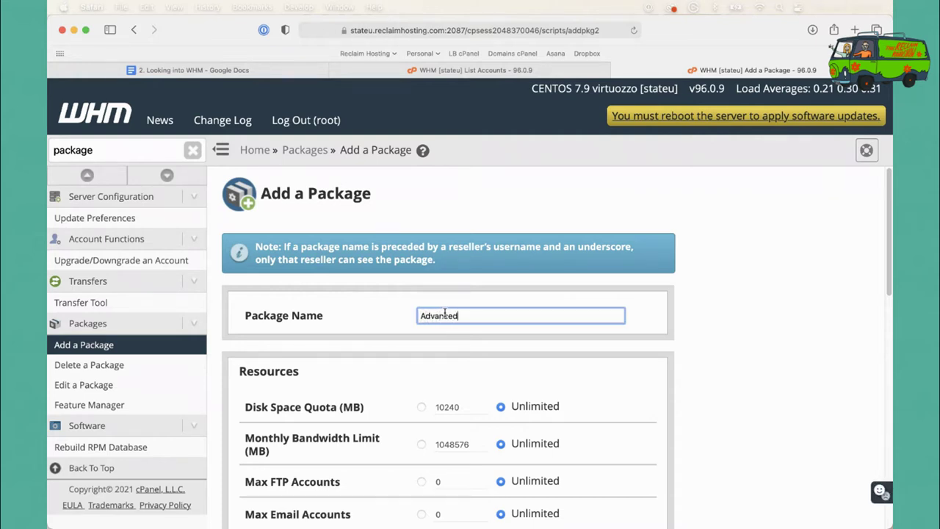
pyautogui.scroll(-3, 498, 189)
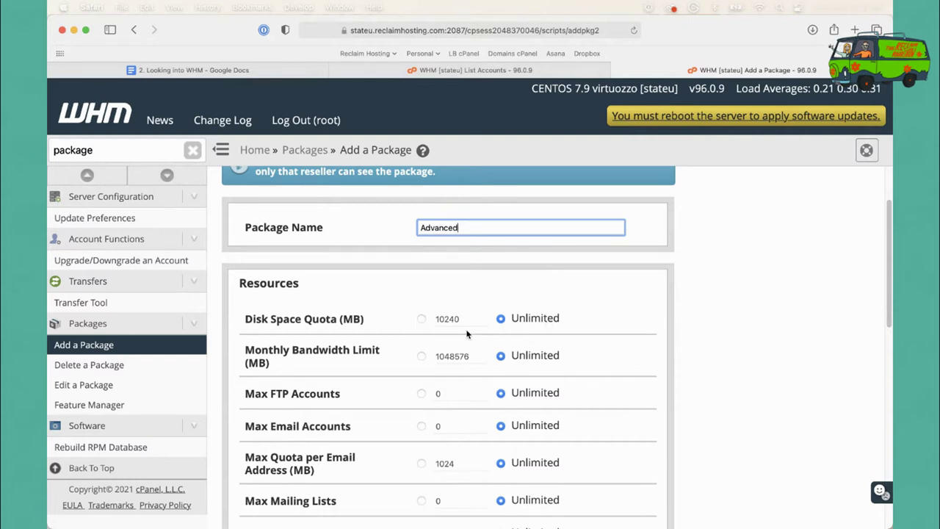
pyautogui.click(423, 320)
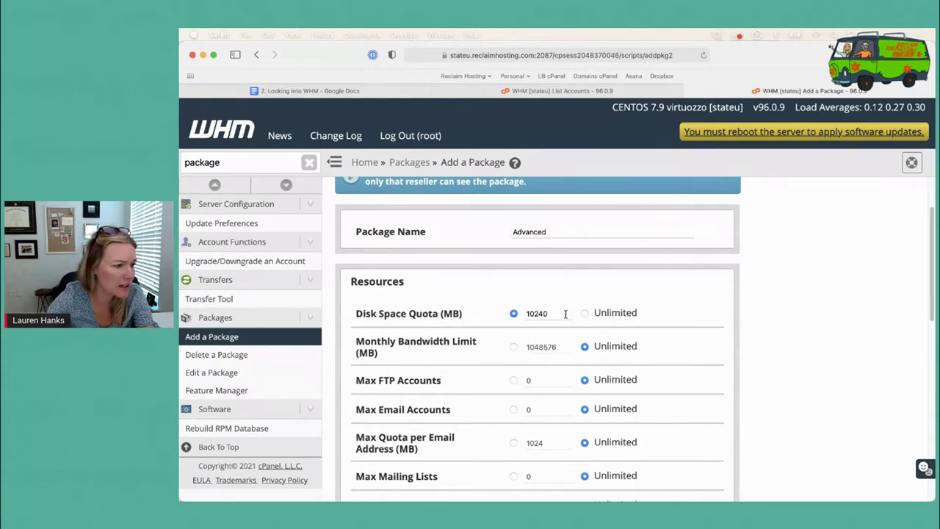
# Step: Set the disk space quota to 5000 MB and limit Max Email Accounts to a number
pyautogui.moveTo(566, 314); pyautogui.dragTo(519, 311)
pyautogui.write('5000')
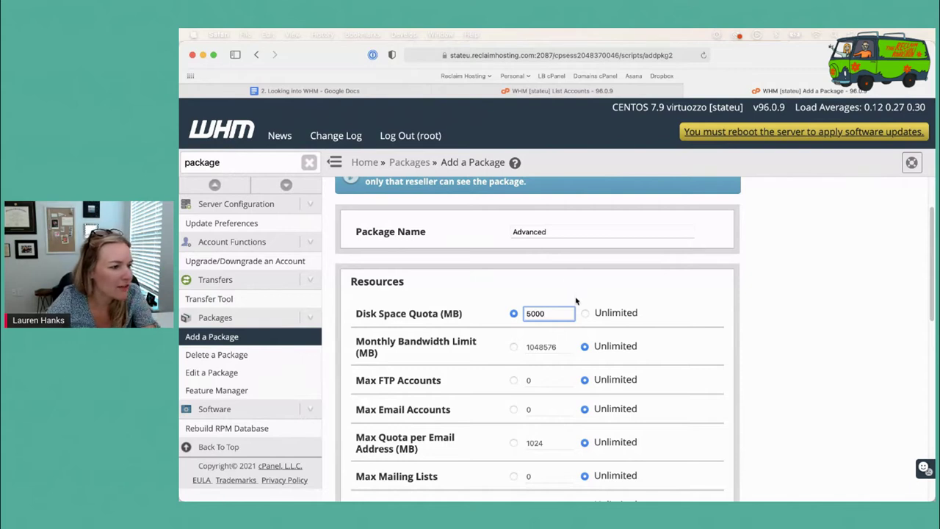
pyautogui.scroll(-1, 580, 306)
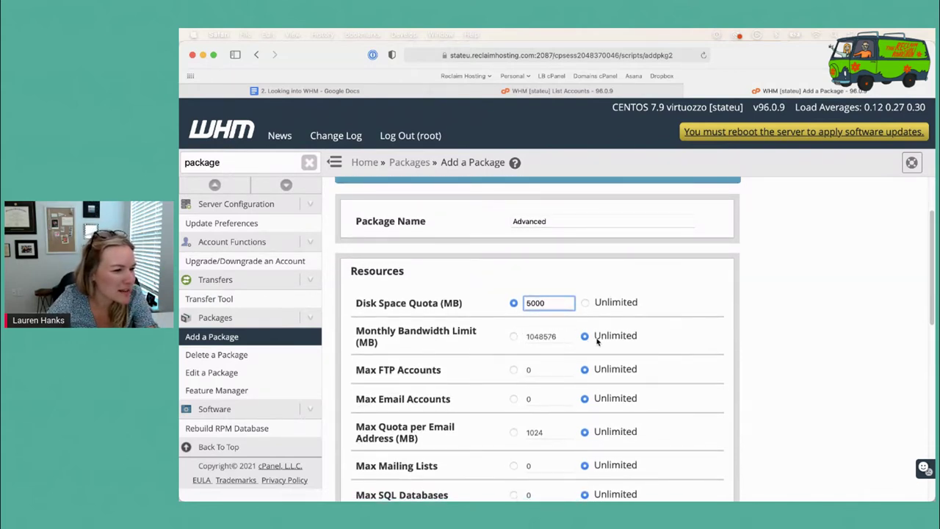
pyautogui.scroll(-1, 598, 343)
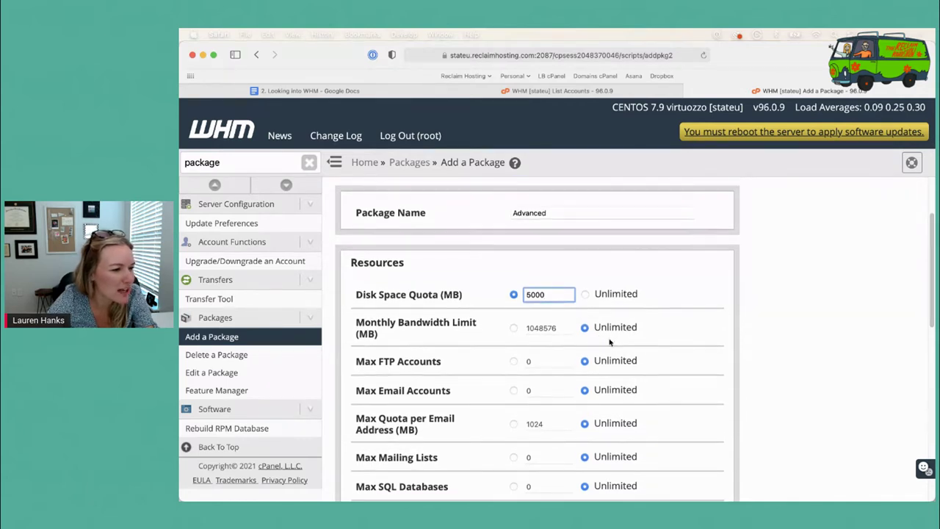
pyautogui.scroll(-2, 598, 342)
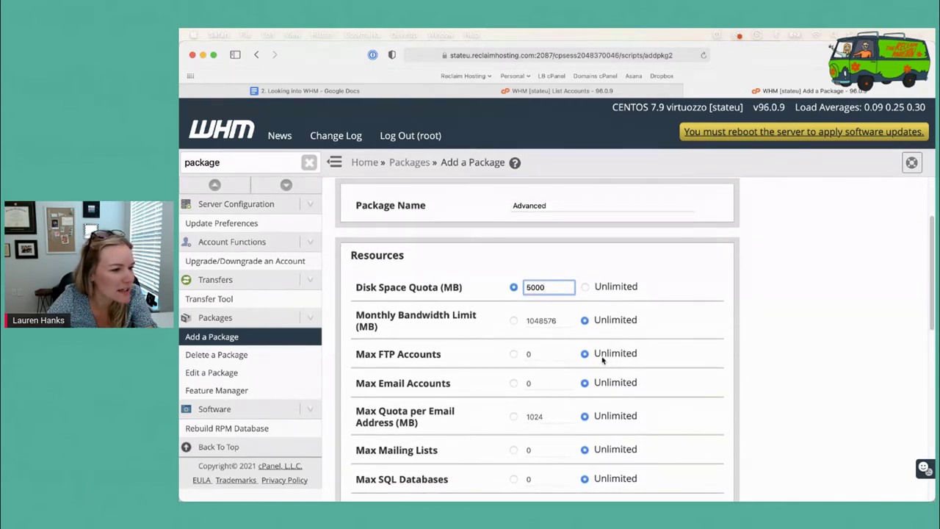
pyautogui.scroll(-2, 603, 361)
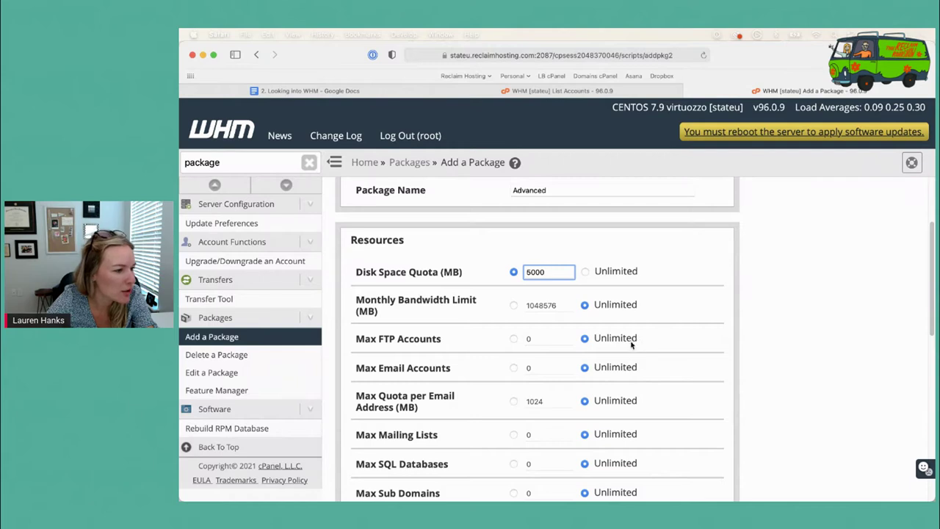
pyautogui.scroll(-2, 631, 342)
pyautogui.click(514, 355)
# Step: Allow unlimited addon domains and enable Shell Access for the Advanced package
pyautogui.scroll(-2, 734, 331)
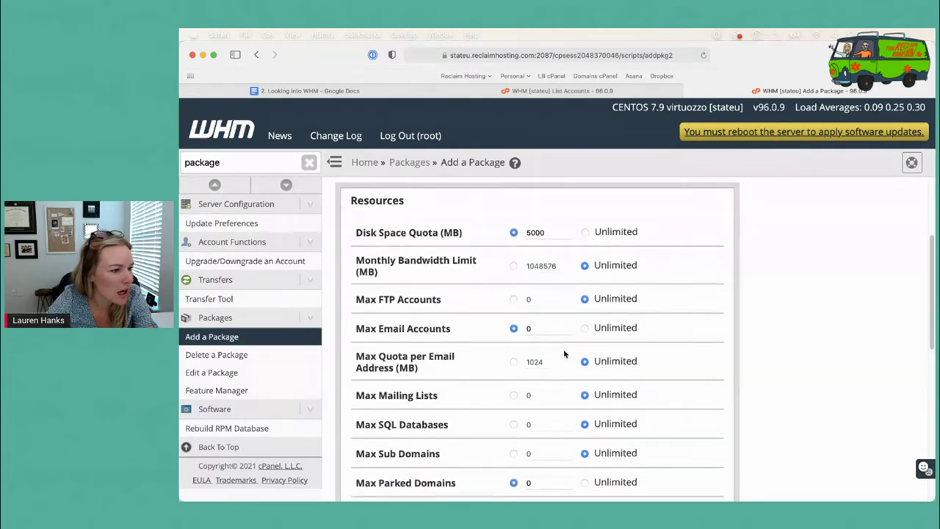
pyautogui.scroll(-2, 583, 363)
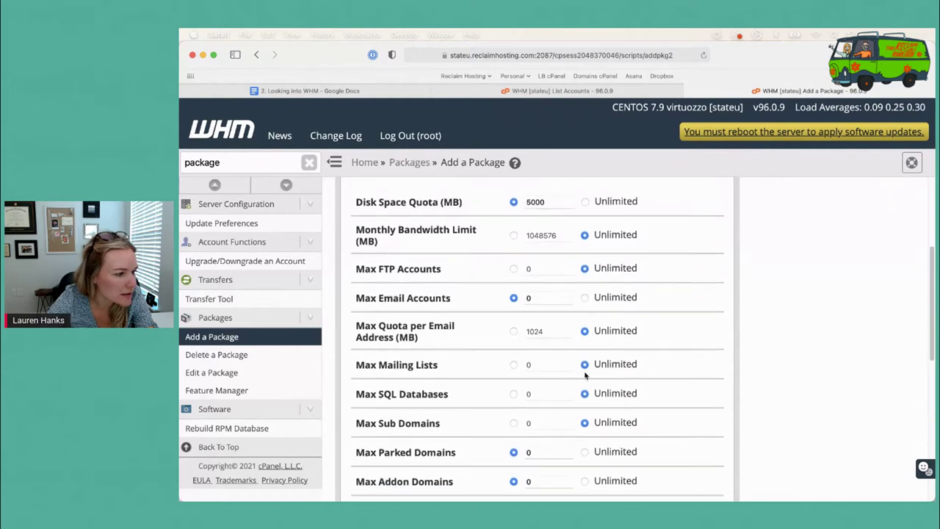
pyautogui.scroll(-2, 587, 409)
pyautogui.click(593, 457)
pyautogui.scroll(-2, 617, 432)
pyautogui.scroll(-3, 628, 433)
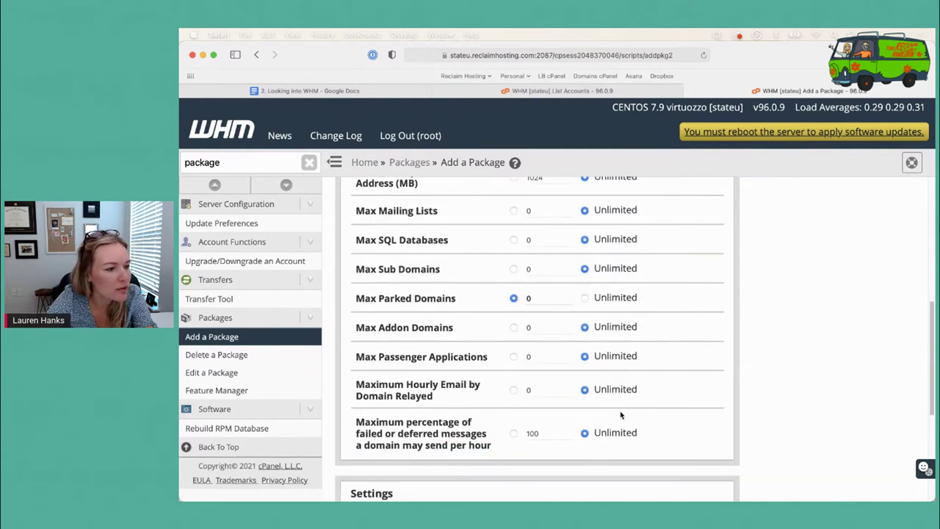
pyautogui.scroll(-1, 621, 415)
pyautogui.scroll(-2, 617, 408)
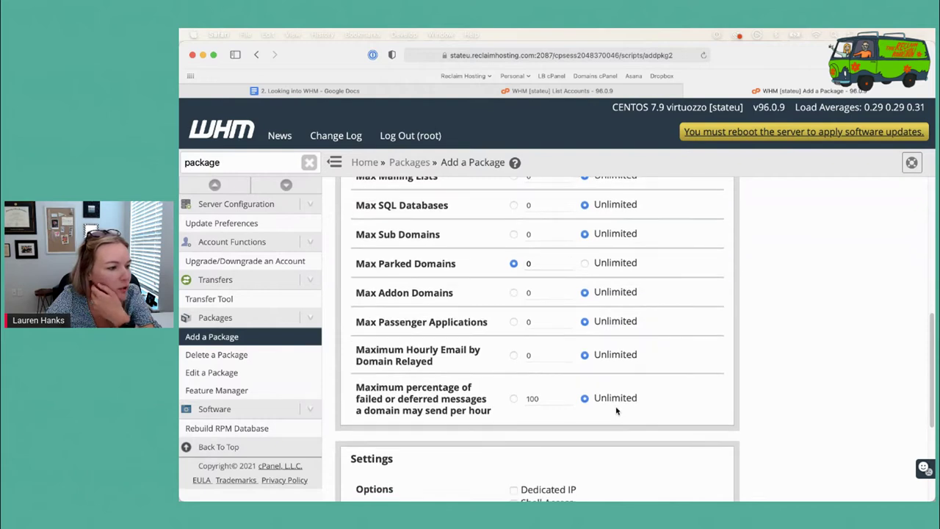
pyautogui.scroll(-4, 617, 410)
pyautogui.click(518, 385)
pyautogui.scroll(-1, 651, 387)
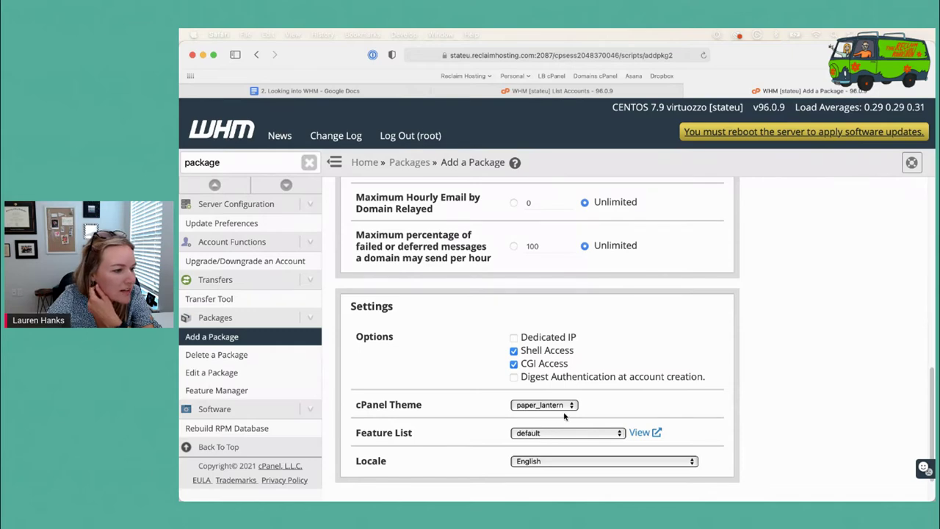
pyautogui.scroll(-2, 580, 413)
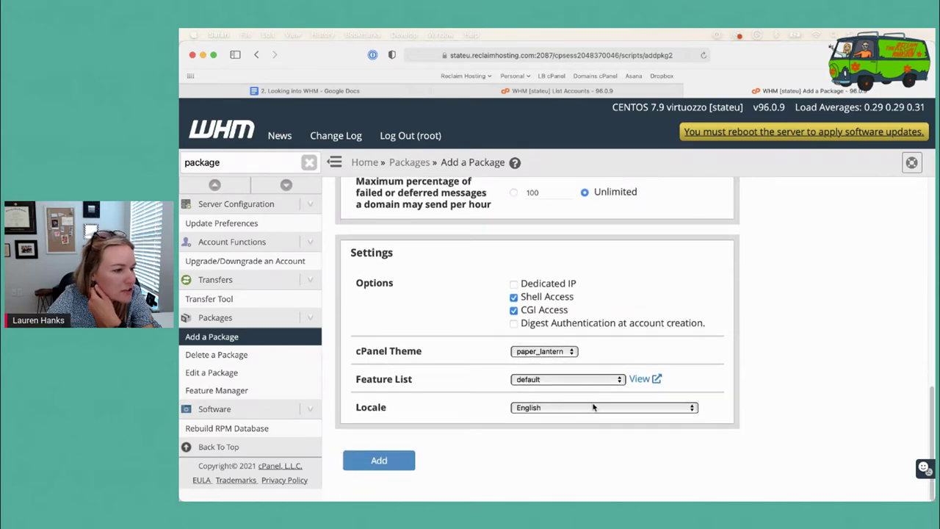
# Step: Add the Advanced package, then open List Accounts via the sidebar search 'list'
pyautogui.click(383, 464)
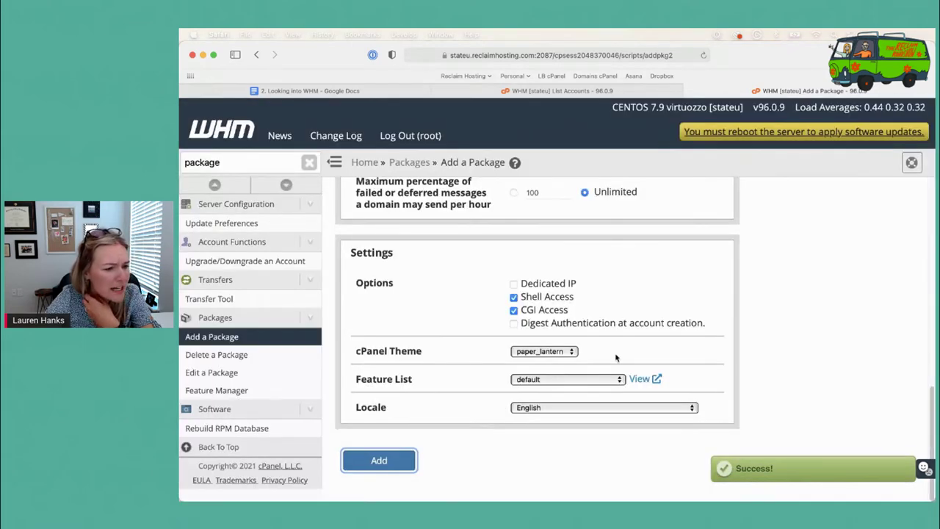
pyautogui.click(309, 162)
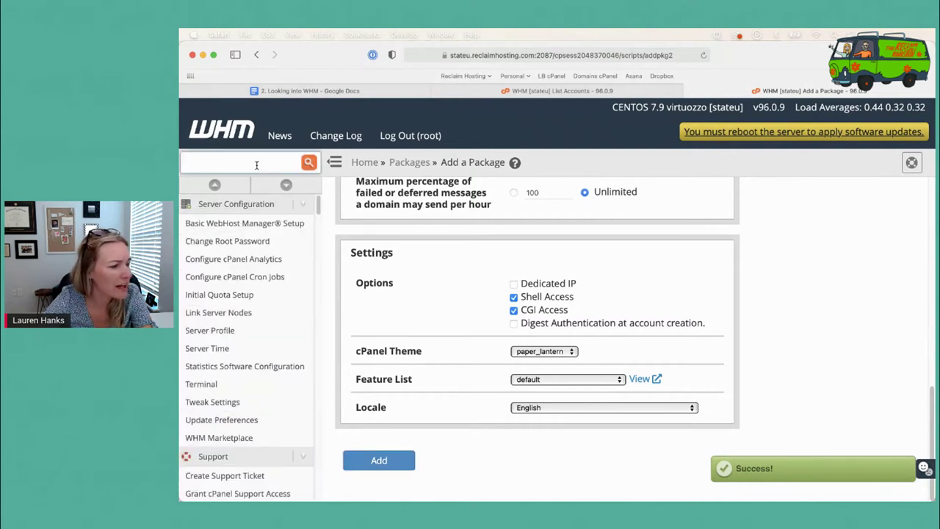
pyautogui.write('list')
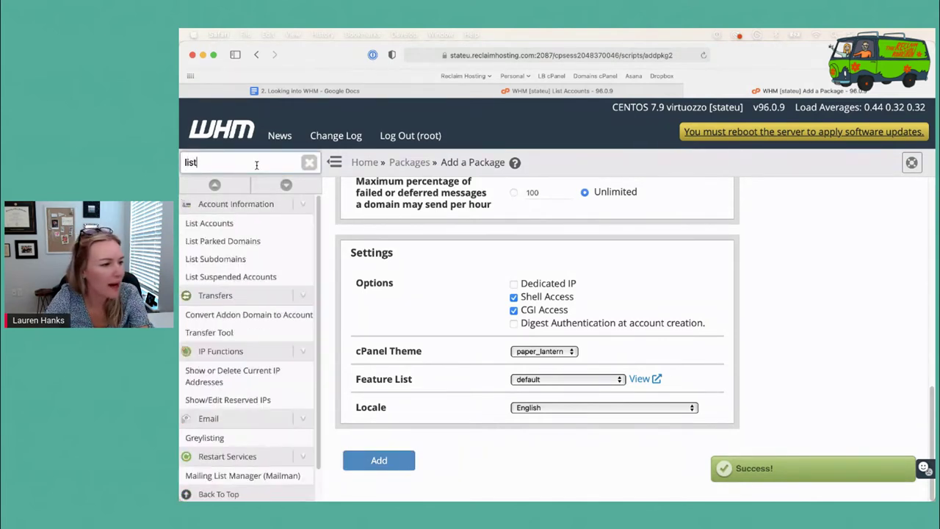
pyautogui.click(270, 228)
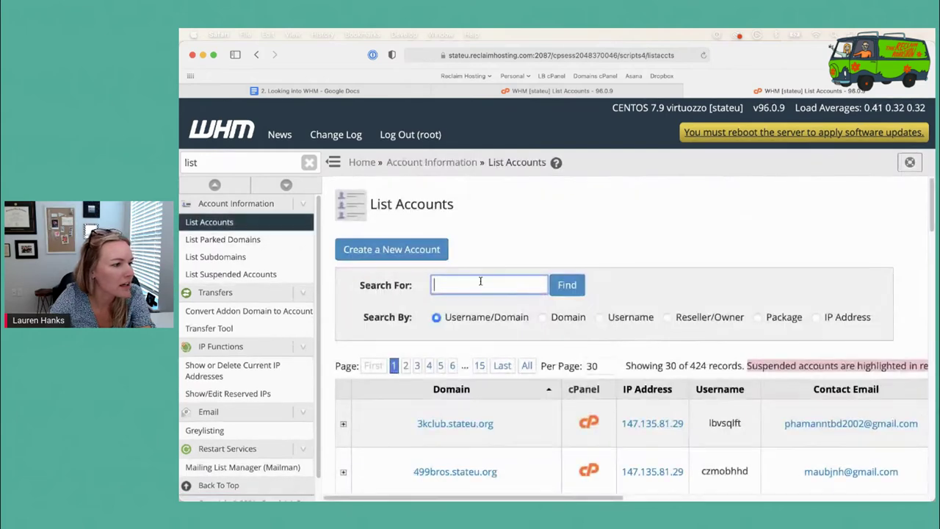
# Step: Search for the user's account and open its Change Plan page
pyautogui.press('Return')
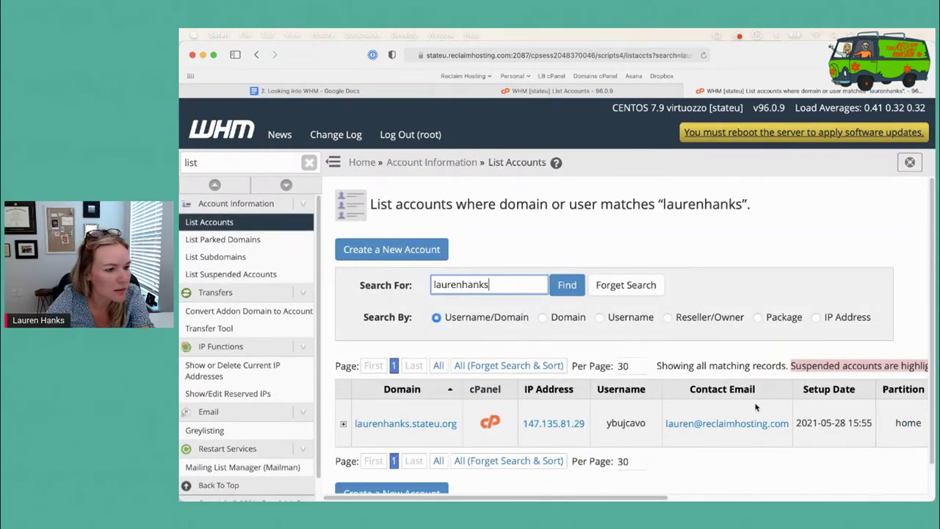
pyautogui.click(342, 425)
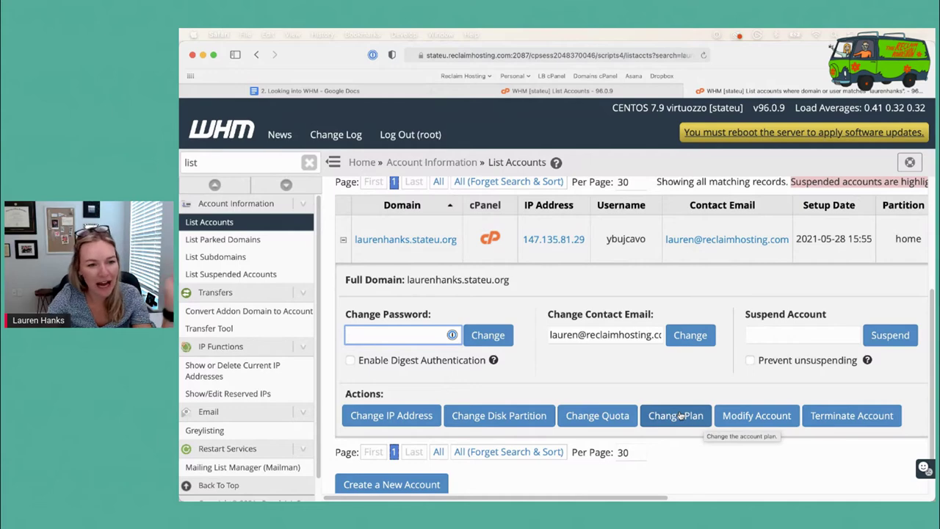
pyautogui.click(681, 416)
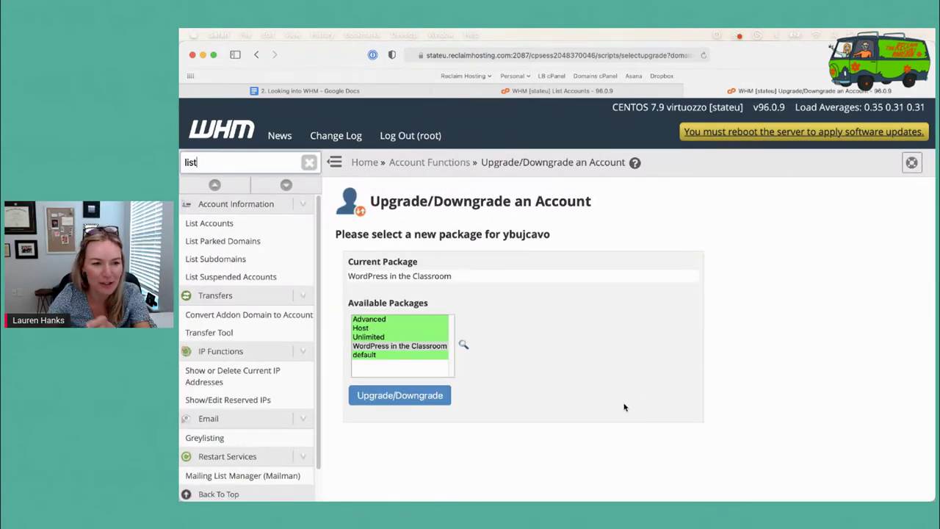
# Step: Switch the account to the Advanced package with Upgrade/Downgrade
pyautogui.click(374, 320)
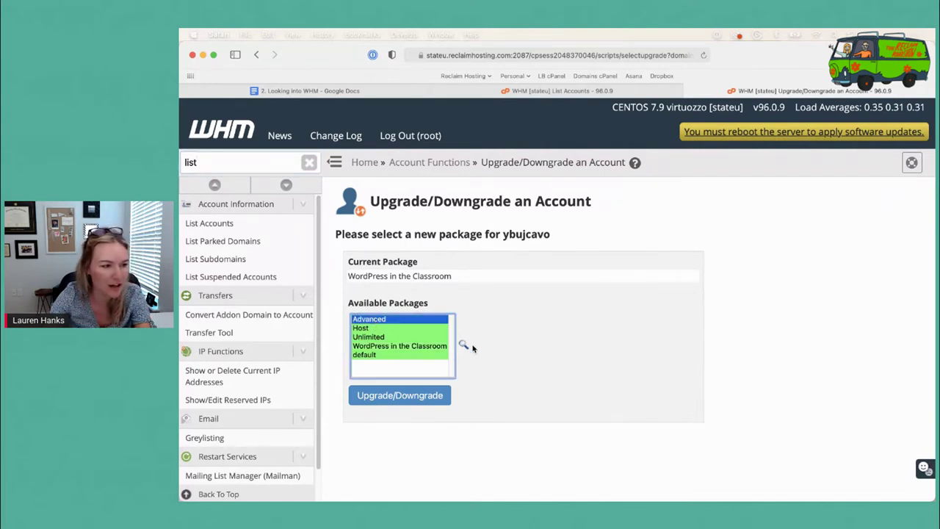
pyautogui.click(387, 397)
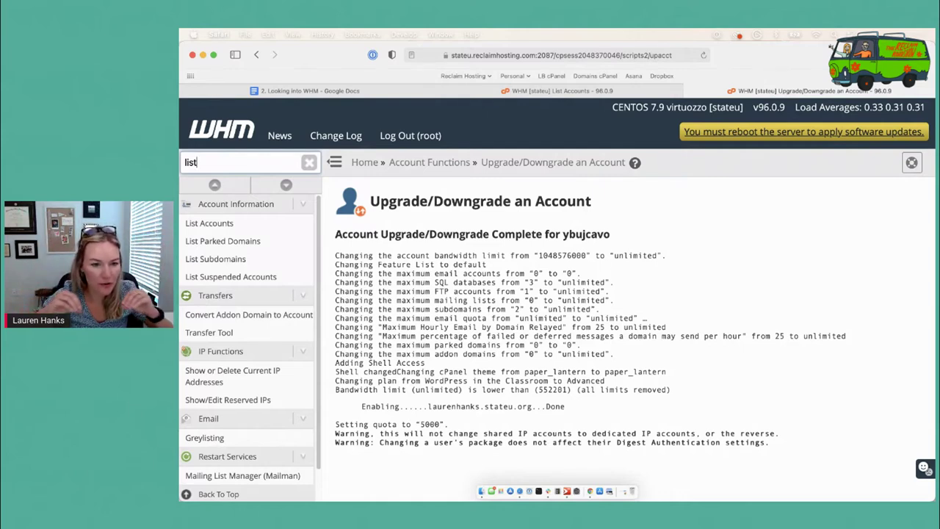
pyautogui.moveTo(564, 407); pyautogui.dragTo(379, 409)
pyautogui.click(487, 420)
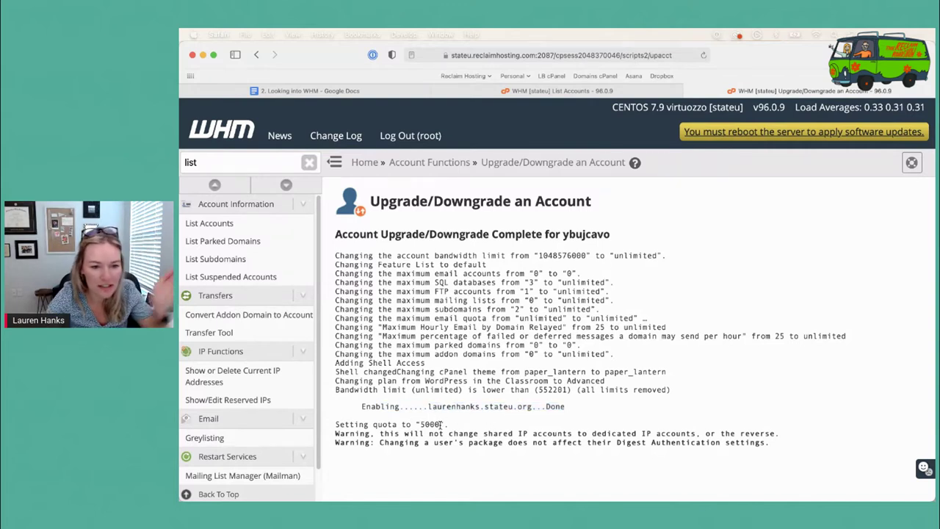
# Step: Return to List Accounts and search for the user's account again
pyautogui.click(213, 223)
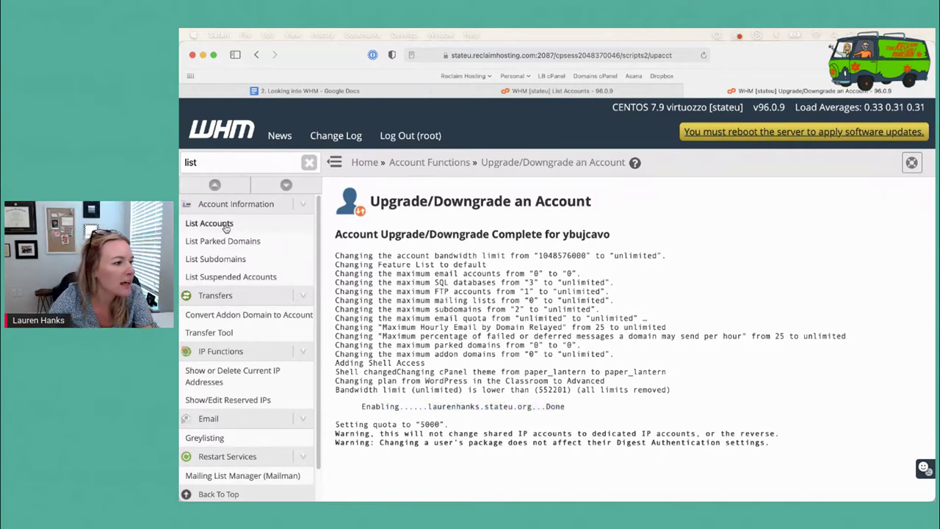
pyautogui.click(566, 284)
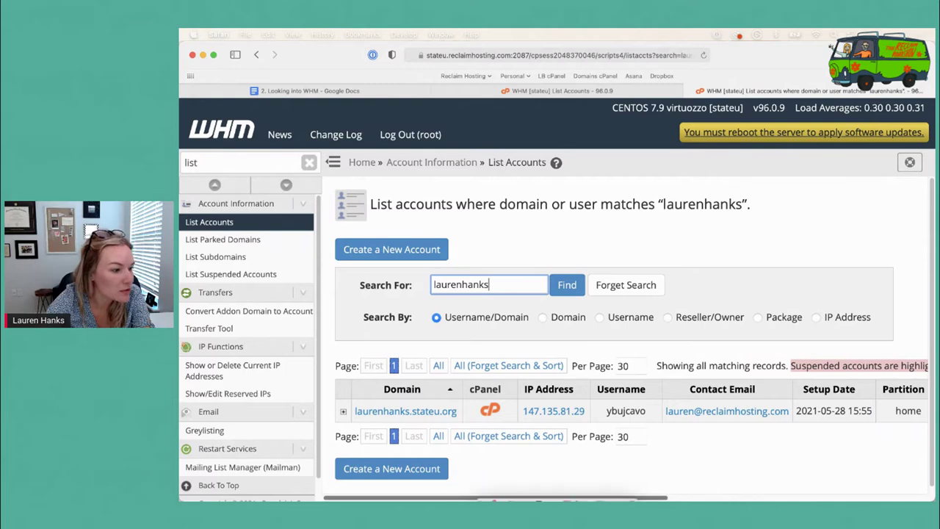
# Step: Copy the account's xfercpanel URL and load it in a new browser tab
pyautogui.moveTo(462, 498); pyautogui.dragTo(648, 498)
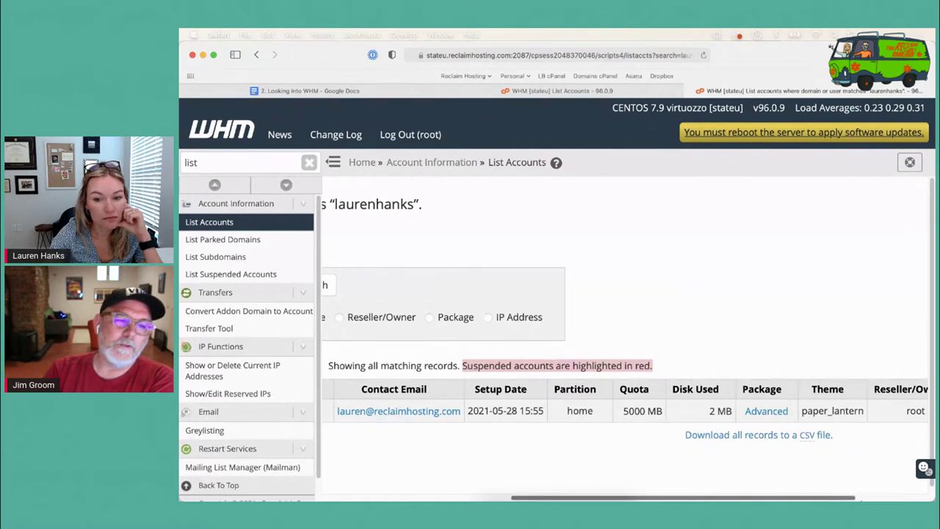
pyautogui.moveTo(822, 501)
pyautogui.moveTo(852, 498); pyautogui.dragTo(647, 500)
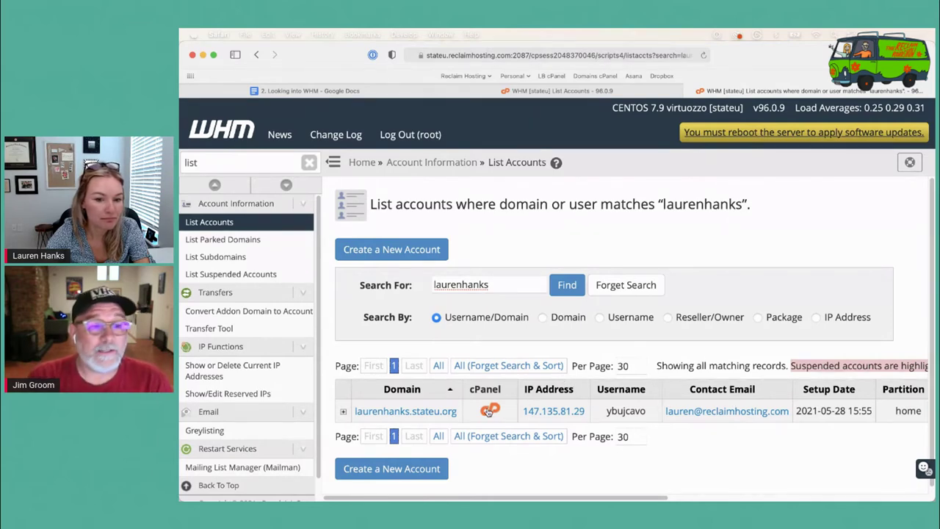
pyautogui.press('super+t')
pyautogui.write('https://stateu.reclaimhosting.com:2087/xfercpanel')
pyautogui.press('Return')
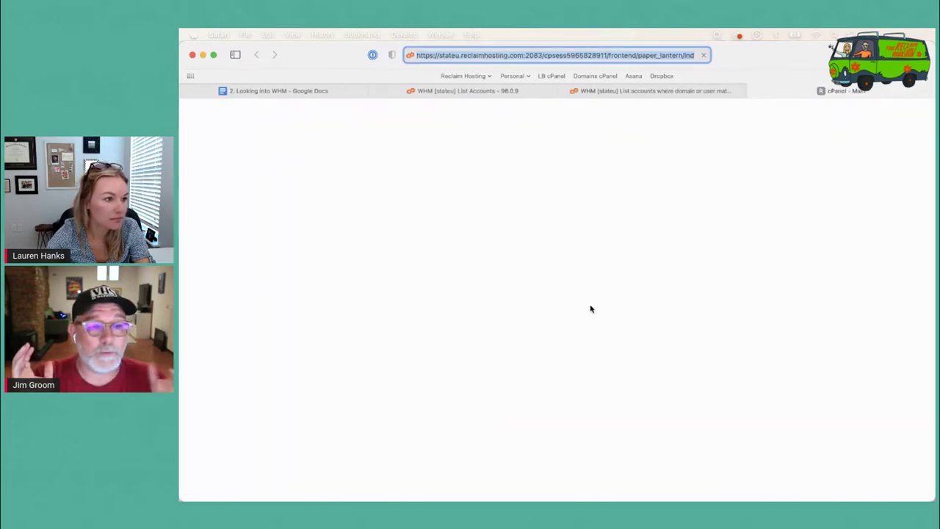
# Step: Create a 'blog' subdomain on the Subdomains page, then go back to the form
pyautogui.scroll(-1, 573, 340)
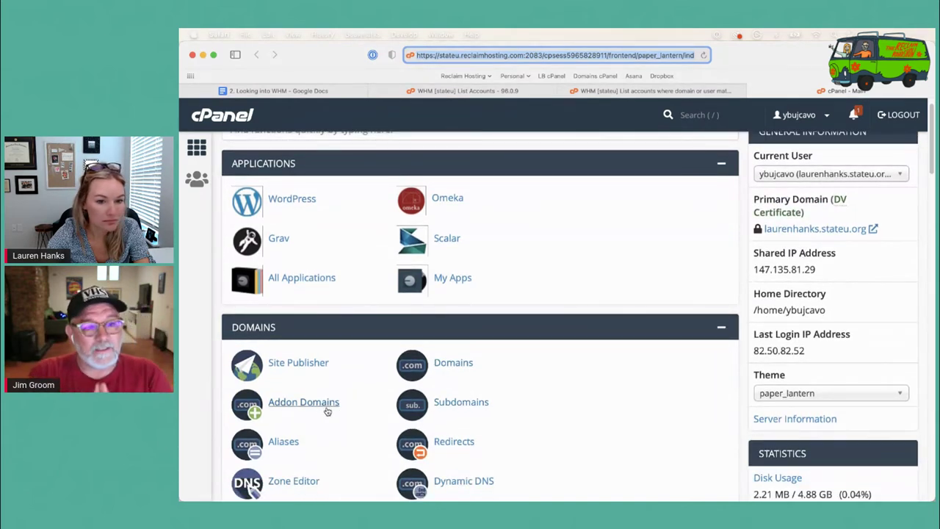
pyautogui.scroll(-1, 338, 411)
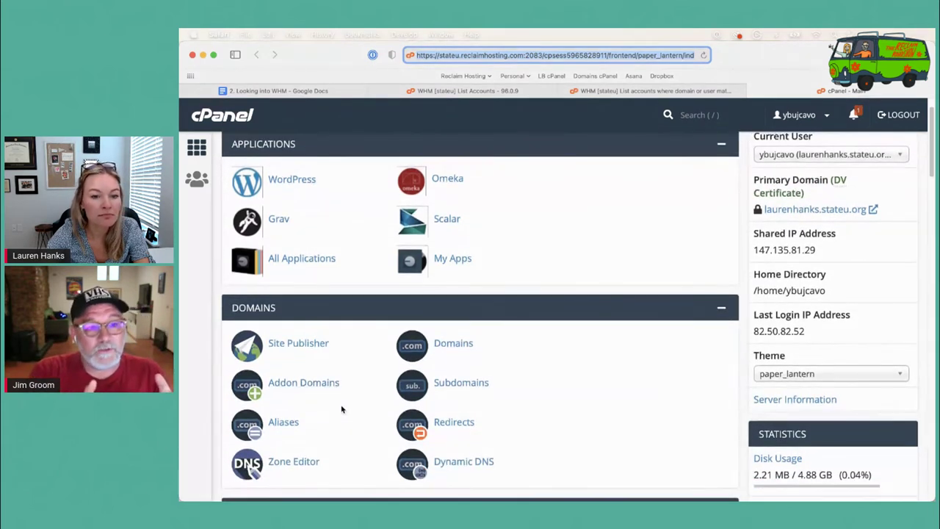
pyautogui.click(447, 383)
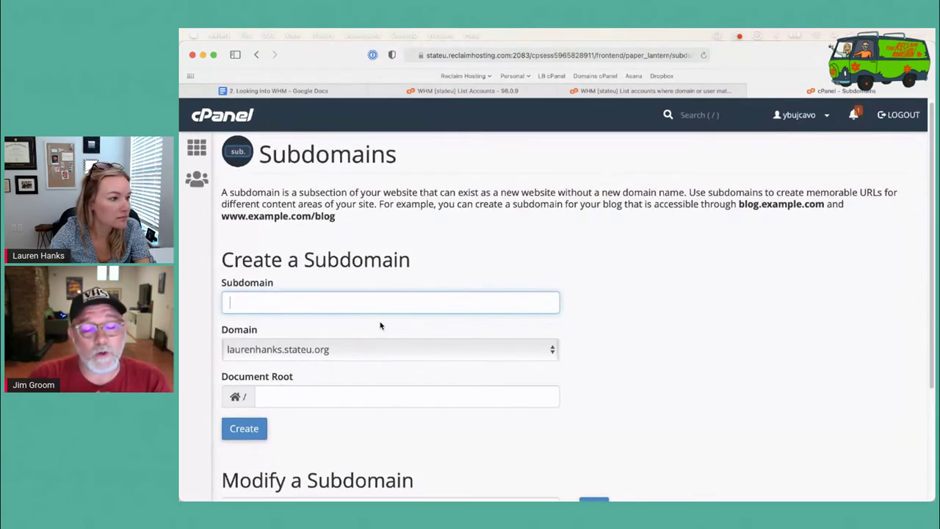
pyautogui.write('blog')
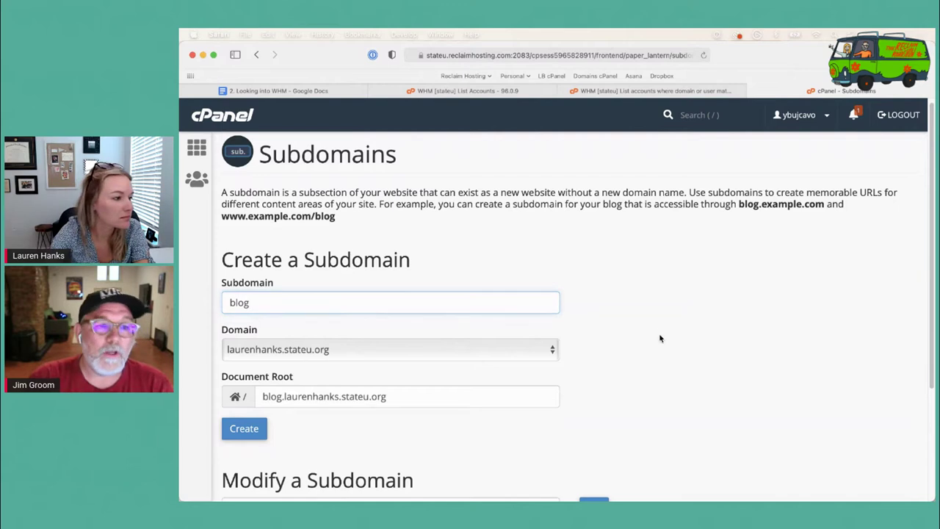
pyautogui.scroll(-4, 590, 363)
pyautogui.click(237, 312)
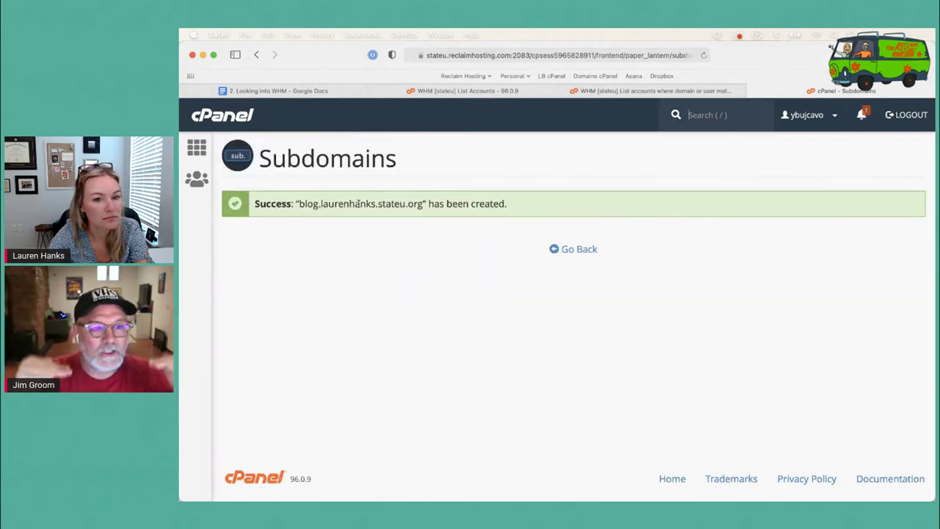
pyautogui.click(554, 248)
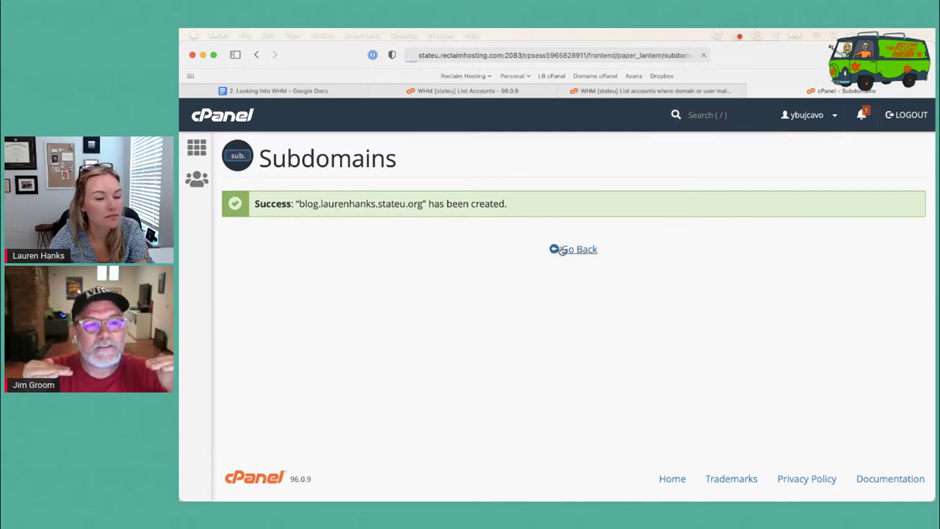
# Step: Switch to the WHM List Accounts tab and clear the sidebar search filter
pyautogui.click(580, 92)
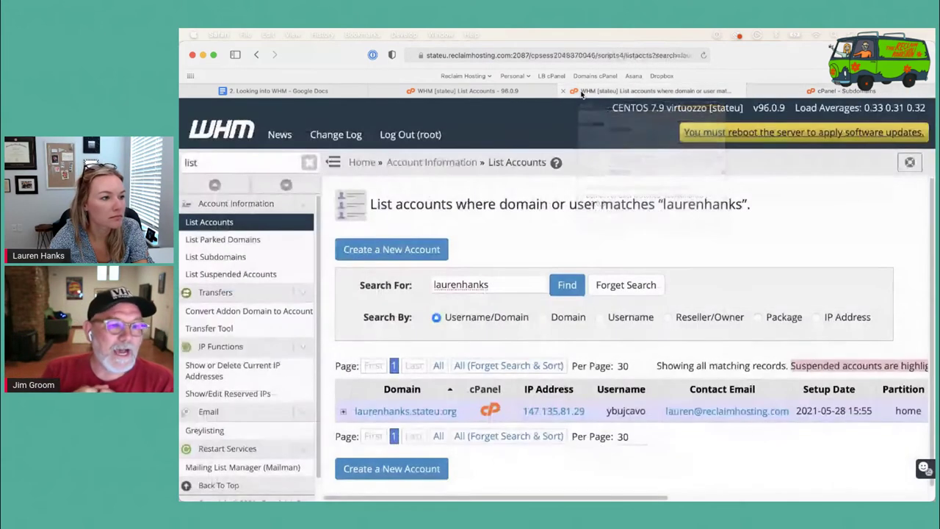
pyautogui.scroll(-1, 690, 235)
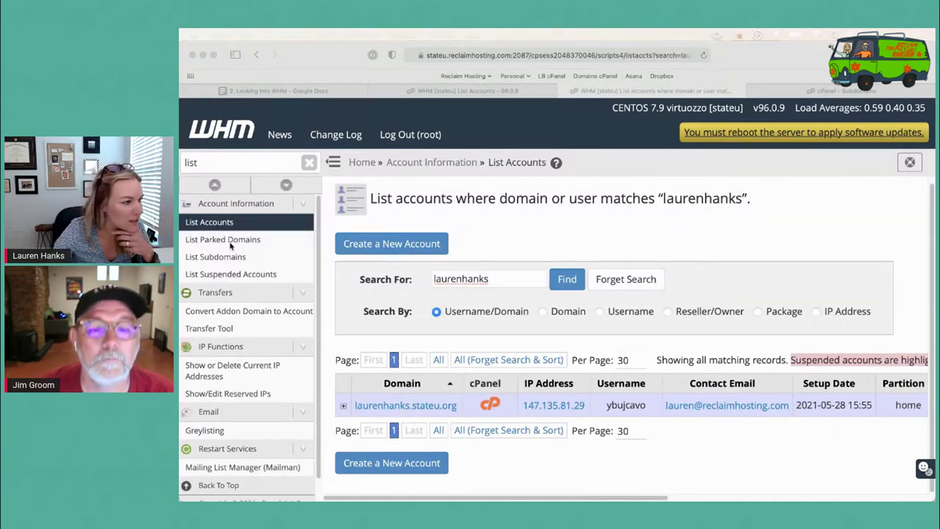
pyautogui.scroll(-1, 235, 235)
pyautogui.scroll(1, 261, 202)
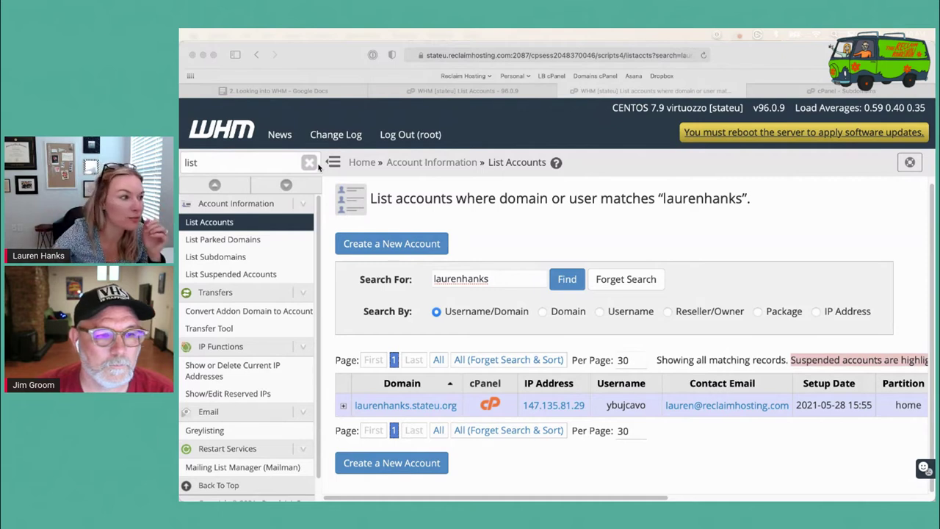
pyautogui.click(309, 162)
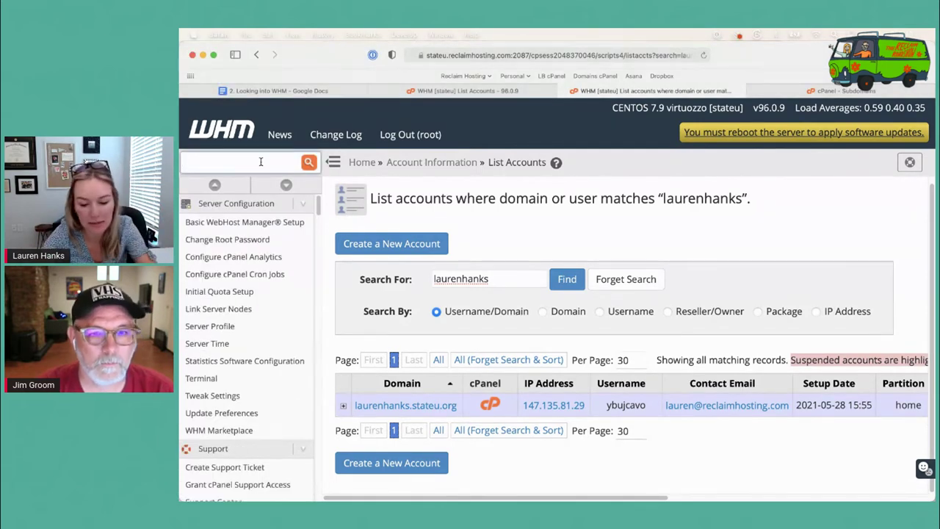
# Step: Open Feature Manager by searching 'feature', then switch to the cPanel browser tab
pyautogui.write('feature')
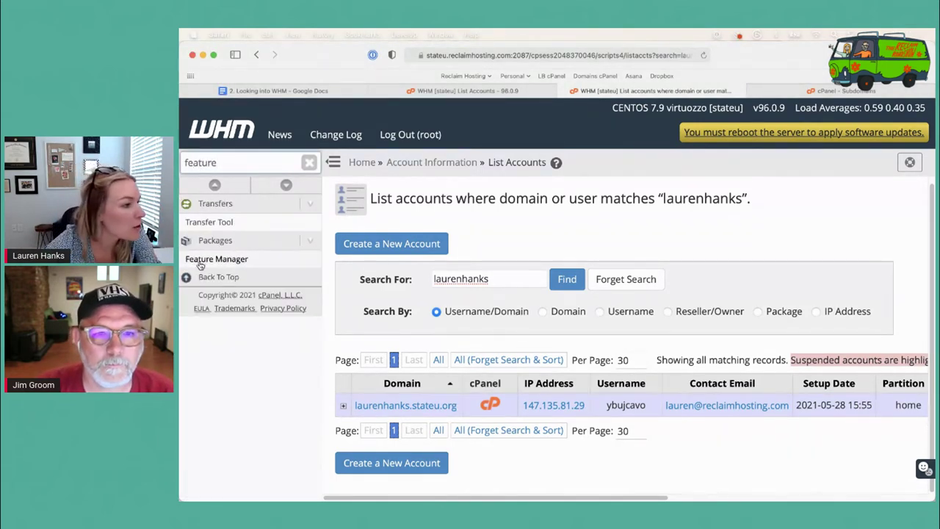
pyautogui.click(222, 263)
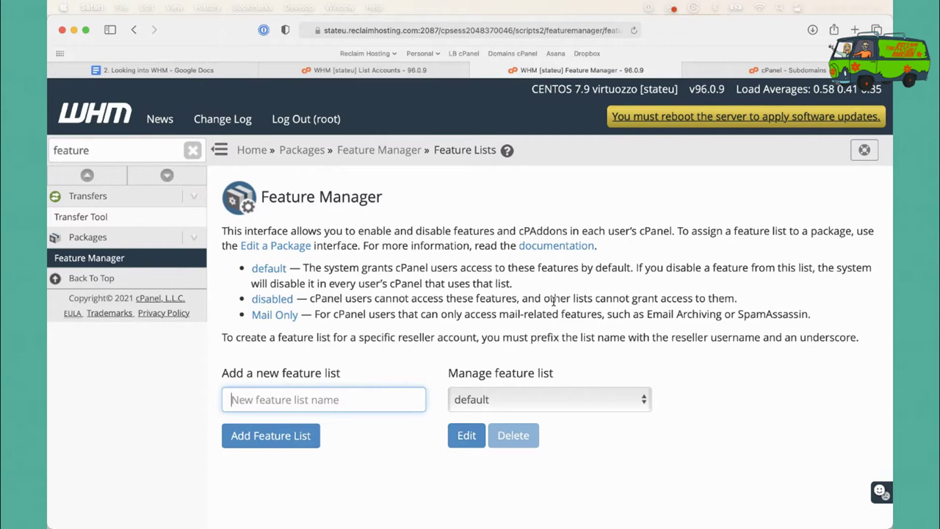
pyautogui.click(740, 72)
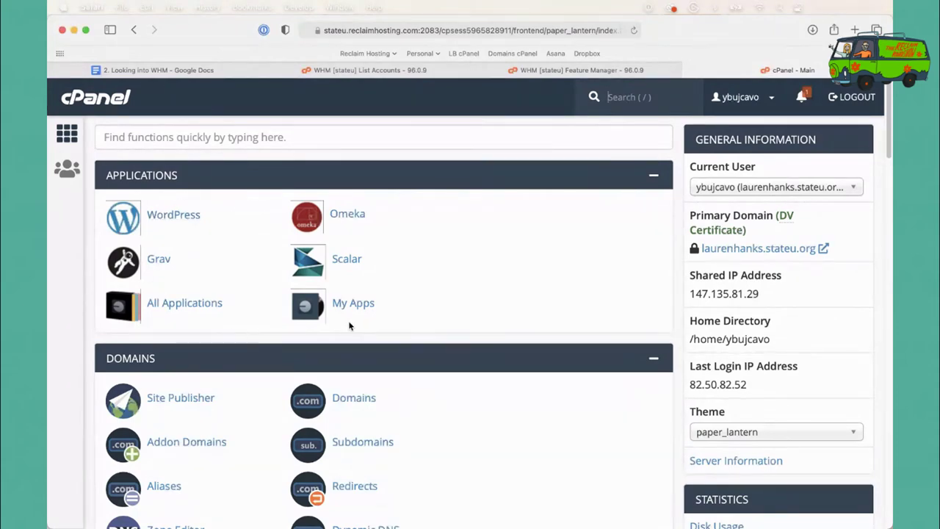
# Step: Review the cPanel domain and email tools (Email Accounts 0 / 0), then return to WHM's Feature Manager
pyautogui.scroll(-2, 350, 325)
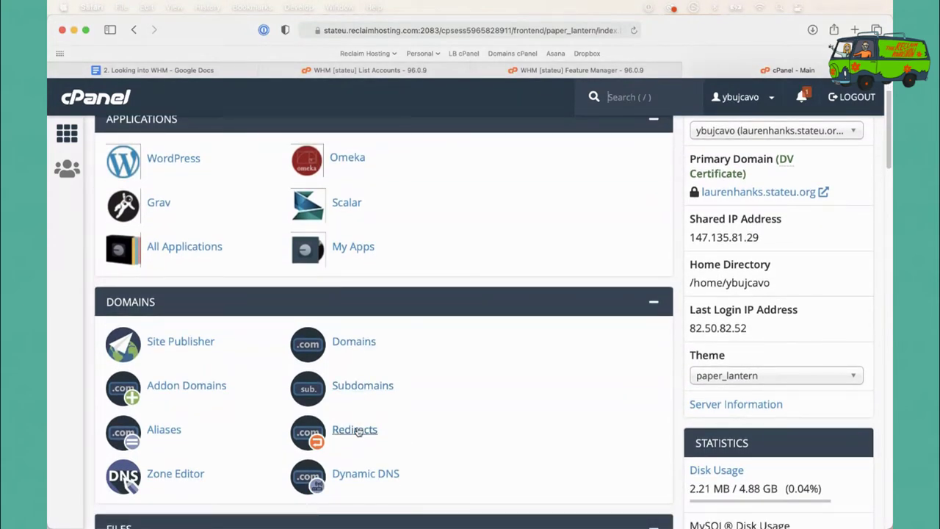
pyautogui.scroll(-1, 401, 421)
pyautogui.scroll(-10, 679, 311)
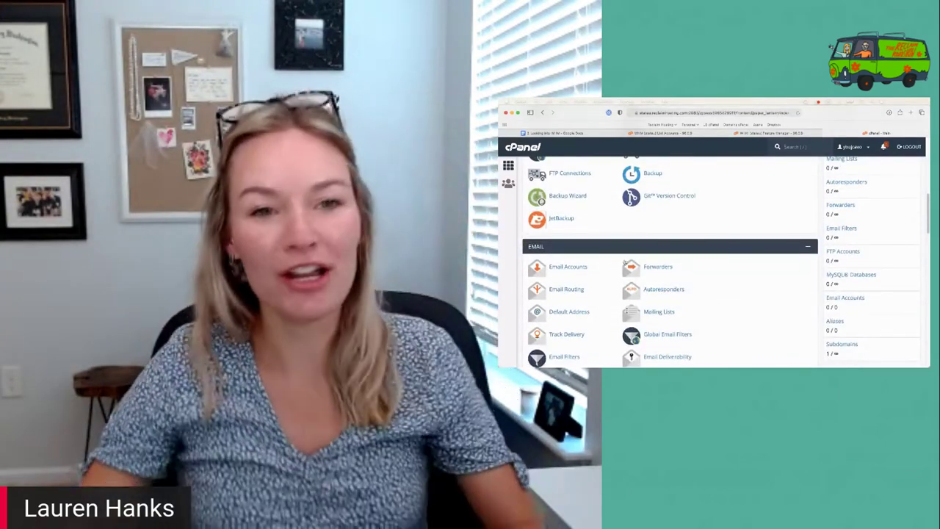
pyautogui.scroll(-3, 646, 287)
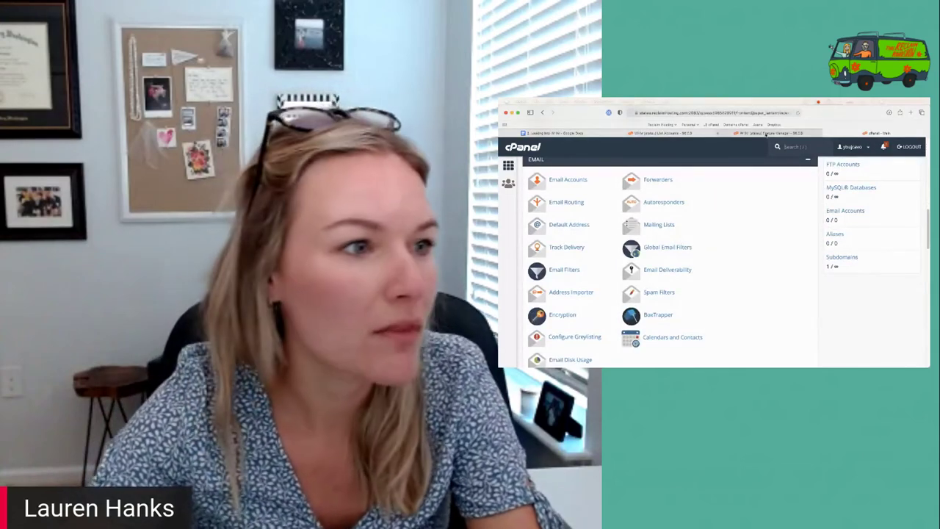
pyautogui.click(756, 133)
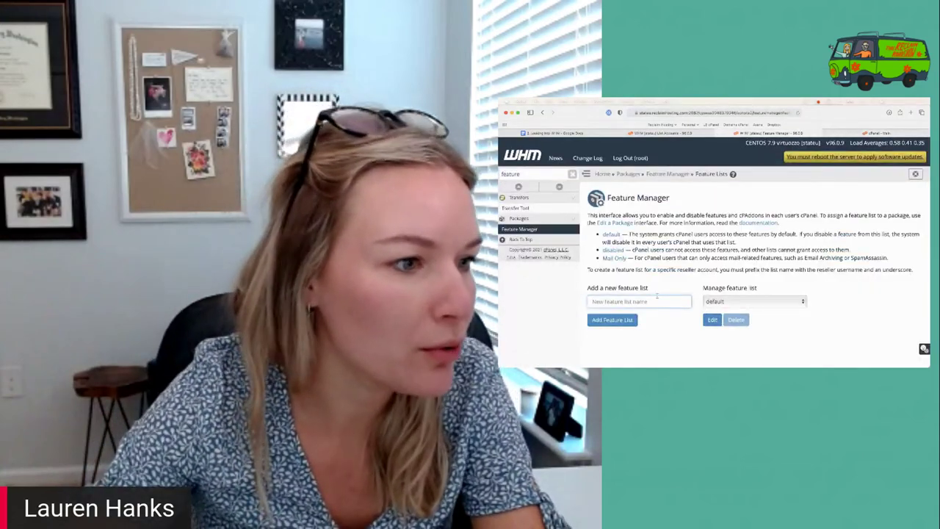
# Step: After checking the existing feature lists, add a new feature list named 'Advanced'
pyautogui.click(728, 301)
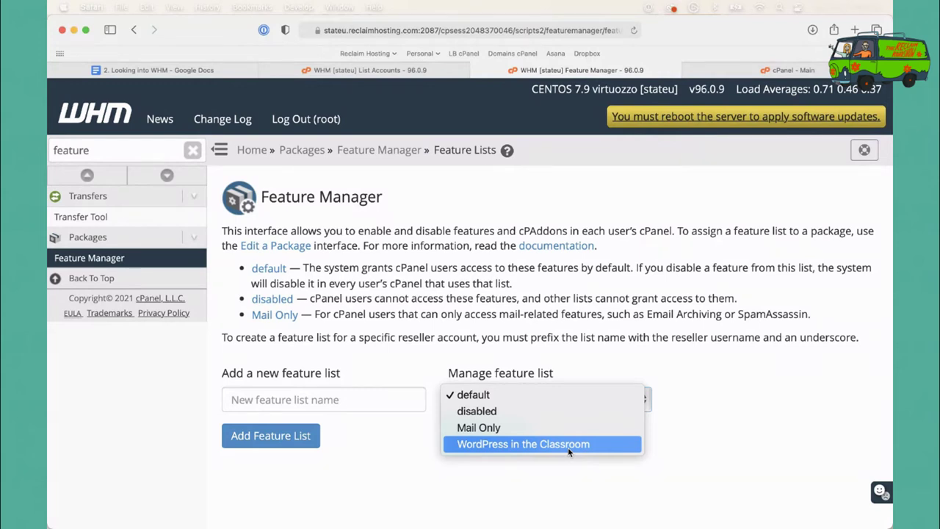
pyautogui.click(322, 397)
pyautogui.click(321, 396)
pyautogui.write('Ad')
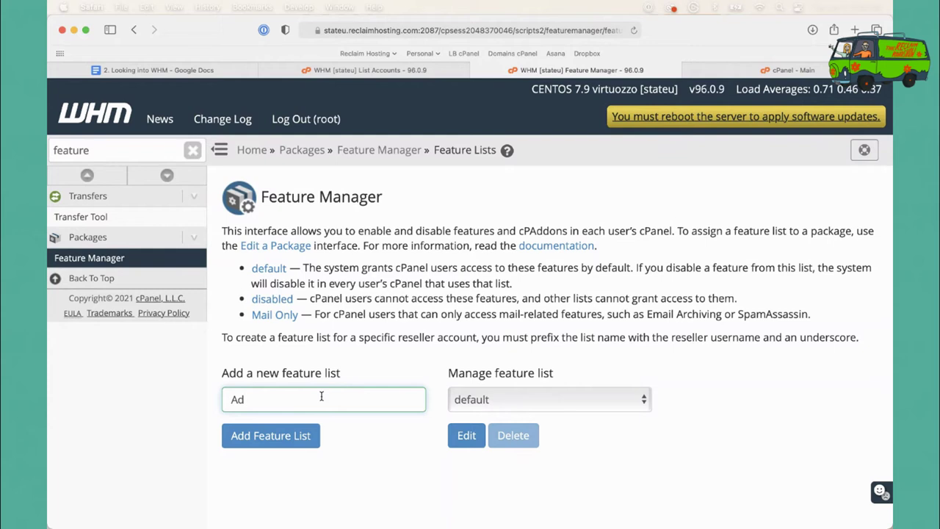
pyautogui.write('vanced')
pyautogui.click(307, 445)
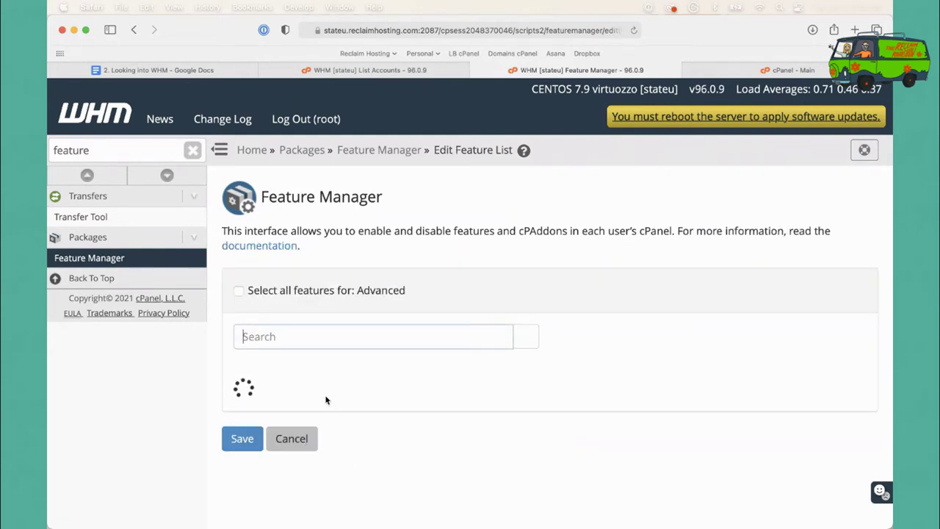
# Step: Tick 'Select all features for: Advanced' and confirm every feature, Addon Domains through Zone Editor, is checked
pyautogui.scroll(-1, 661, 341)
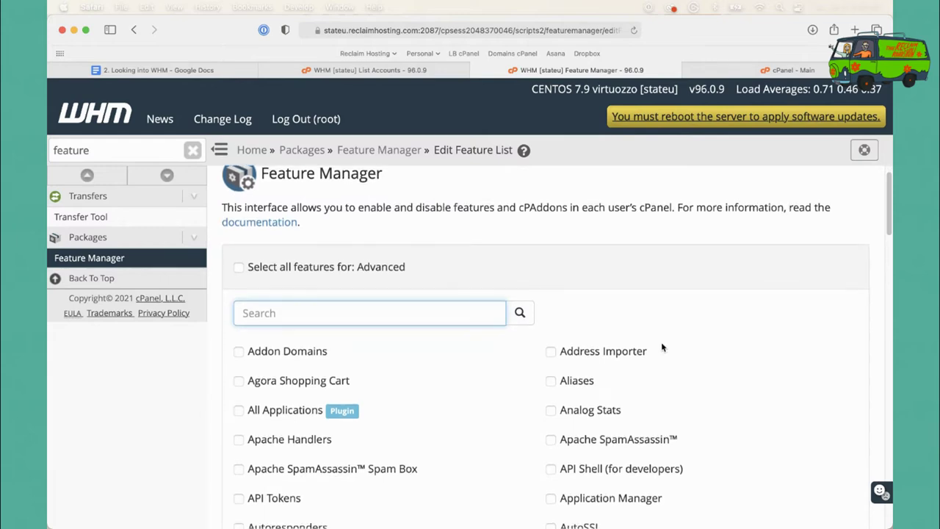
pyautogui.click(239, 268)
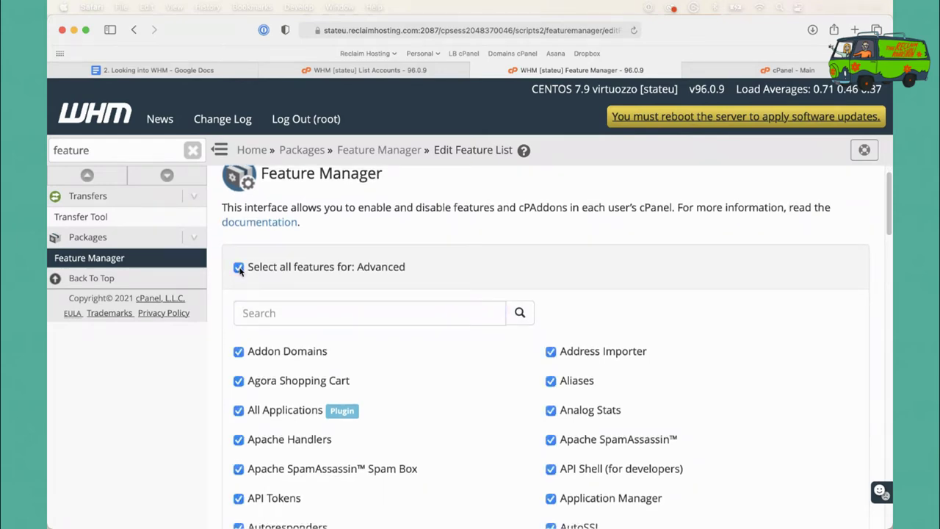
pyautogui.scroll(-5, 393, 296)
pyautogui.scroll(-15, 400, 300)
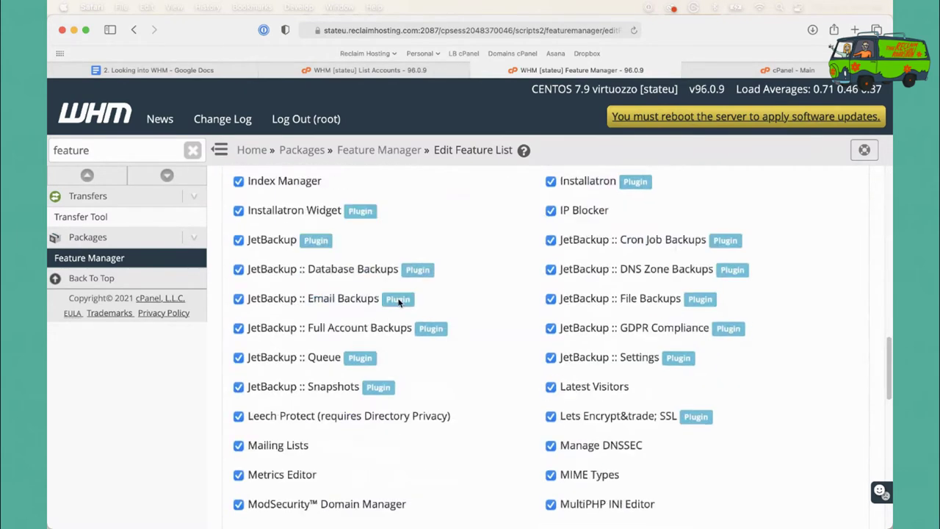
pyautogui.scroll(-3, 400, 303)
pyautogui.scroll(11, 399, 307)
pyautogui.scroll(10, 399, 306)
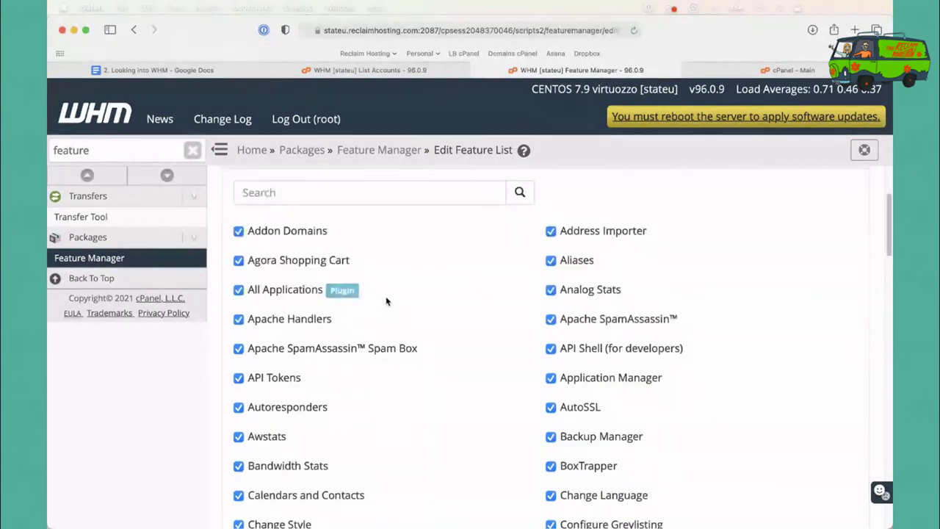
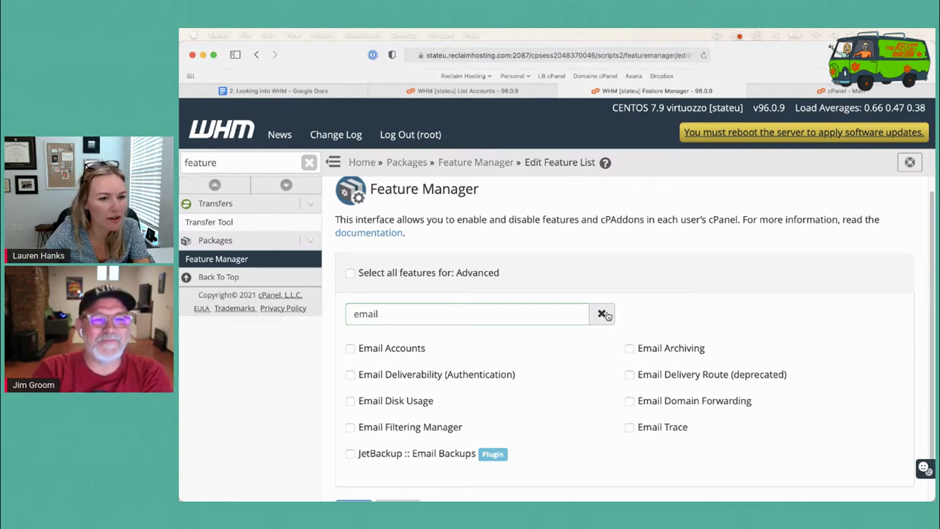
# Step: Glance at the cPanel email tools, then filter the Advanced feature list for 'spam'
pyautogui.click(785, 91)
pyautogui.scroll(-1, 704, 217)
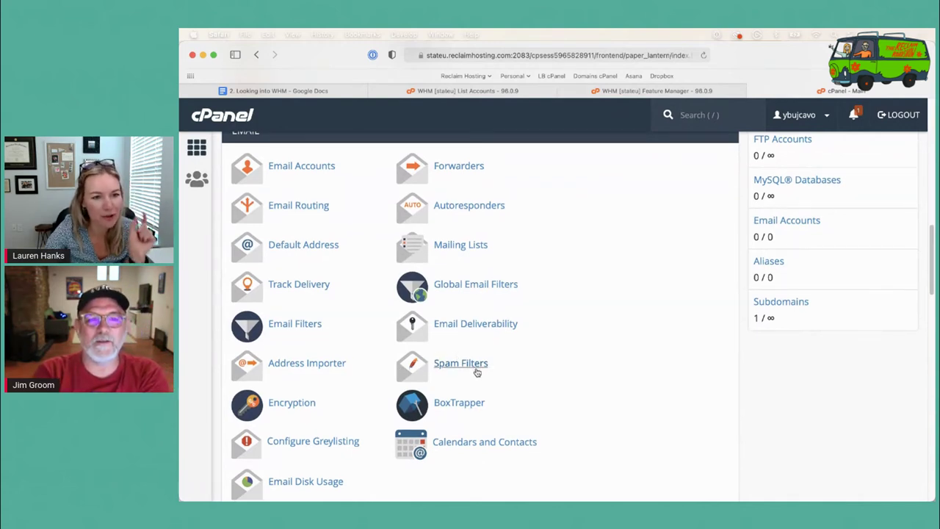
pyautogui.click(585, 92)
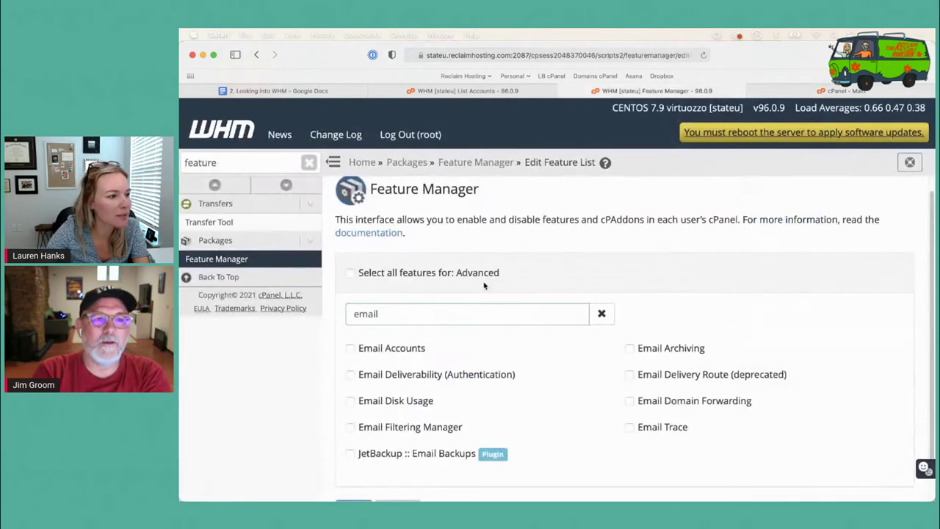
pyautogui.doubleClick(476, 314)
pyautogui.write('spame')
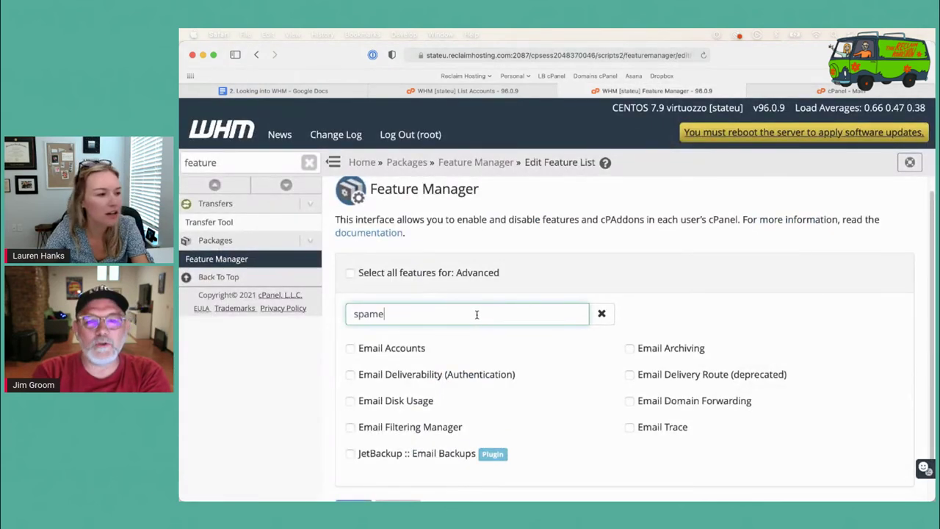
pyautogui.press('BackSpace')
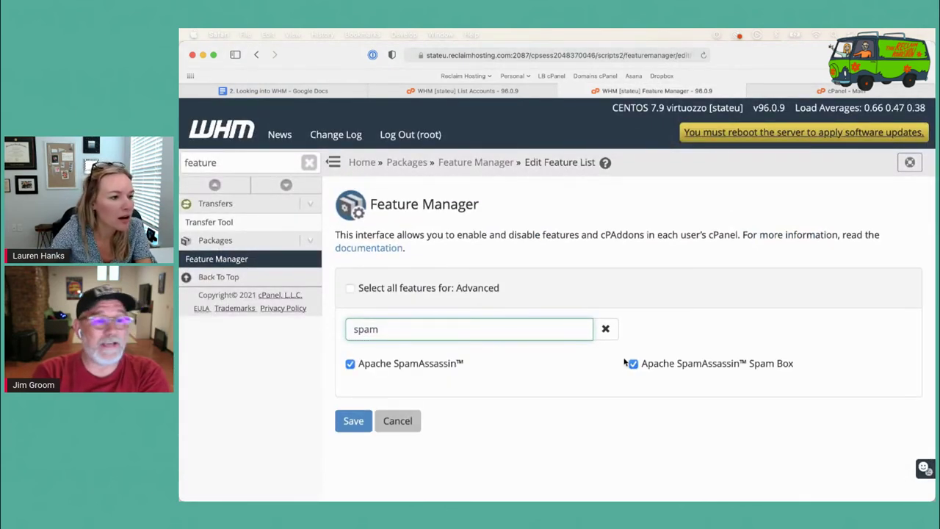
# Step: Uncheck Spam Box and Apache SpamAssassin, then save the Advanced feature list
pyautogui.click(633, 364)
pyautogui.click(350, 364)
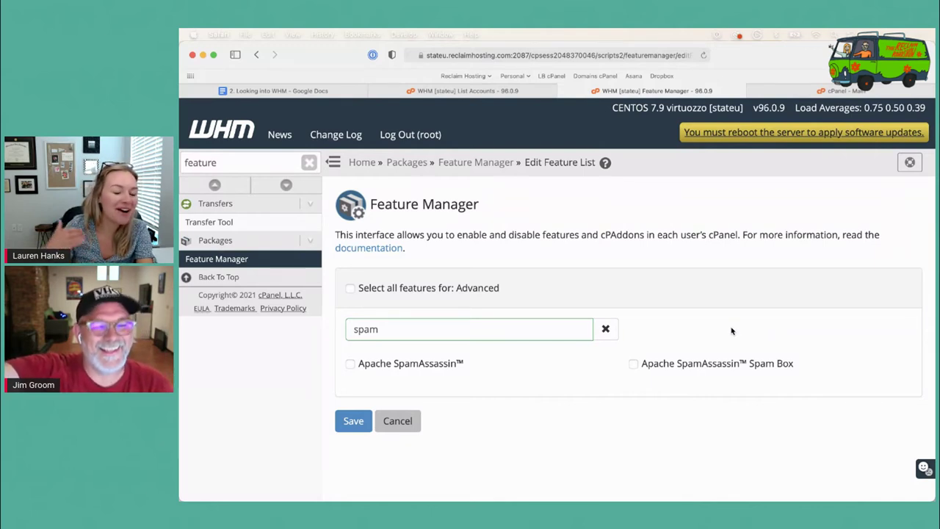
pyautogui.click(354, 422)
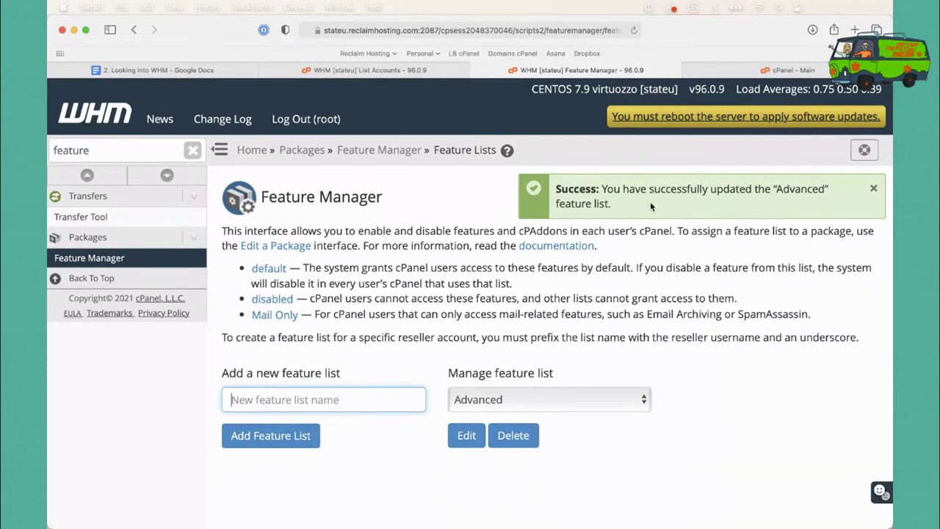
# Step: Keep Advanced as the feature list, then open the Advanced package in Edit a Package
pyautogui.click(540, 401)
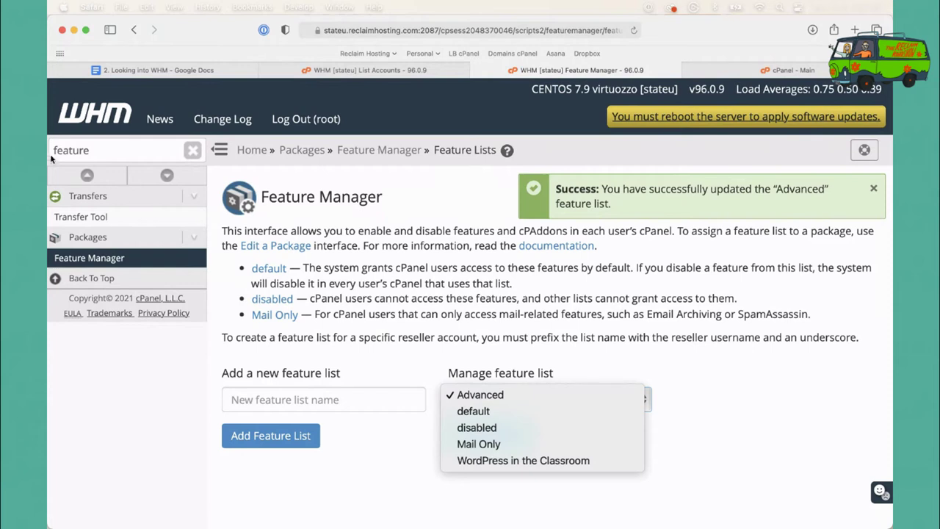
pyautogui.click(410, 332)
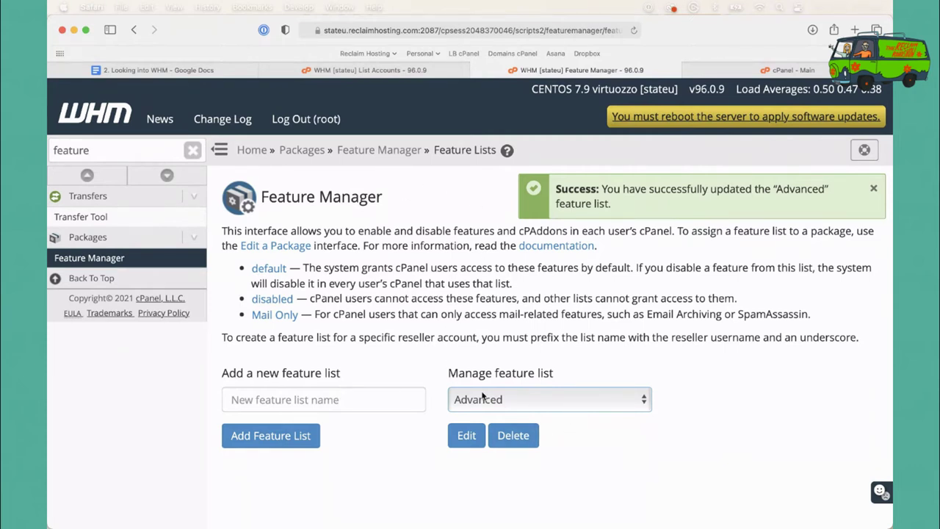
pyautogui.click(192, 150)
pyautogui.write('package')
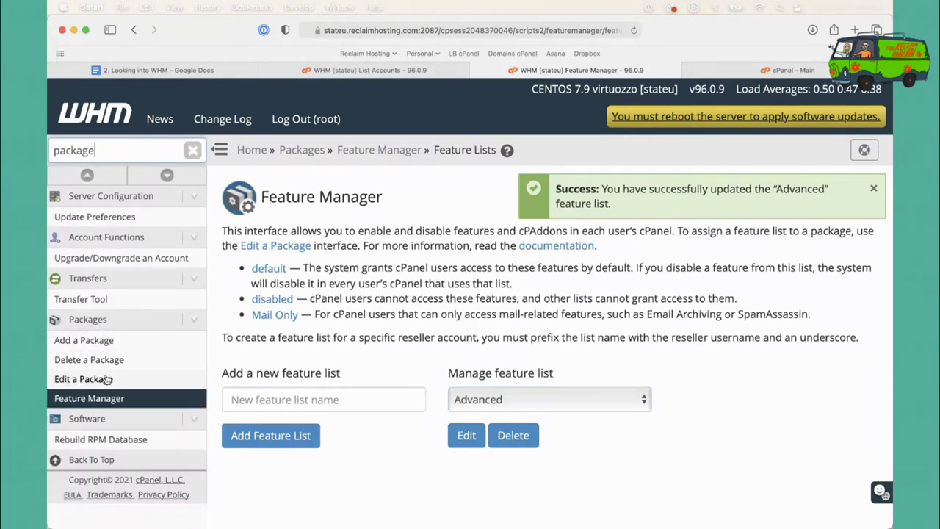
pyautogui.click(106, 384)
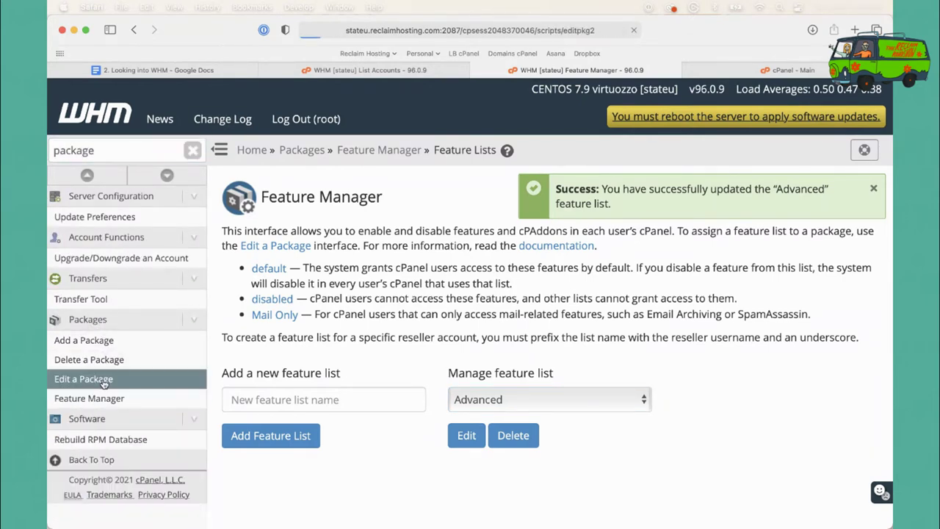
pyautogui.click(249, 282)
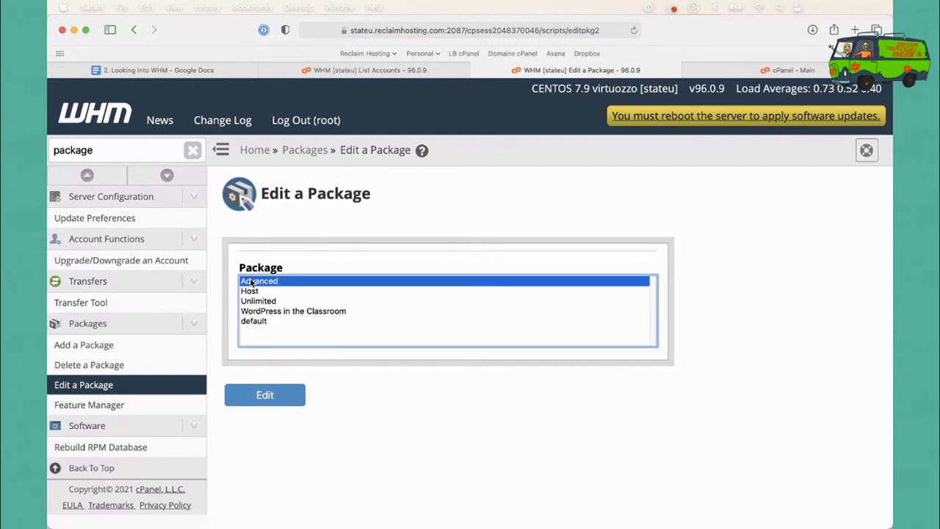
pyautogui.click(266, 397)
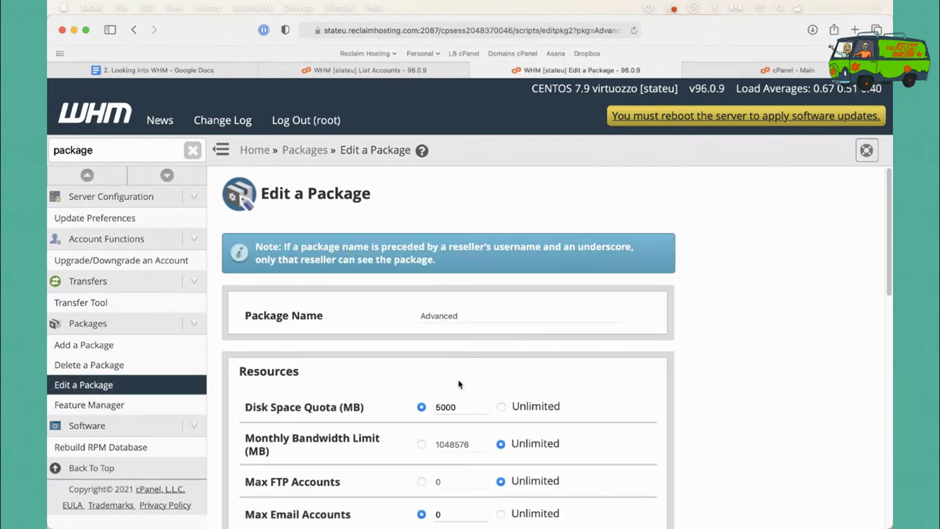
# Step: Set the Advanced package's Feature List to Advanced, save it, and close the cPanel tab
pyautogui.scroll(-5, 457, 381)
pyautogui.scroll(-10, 457, 381)
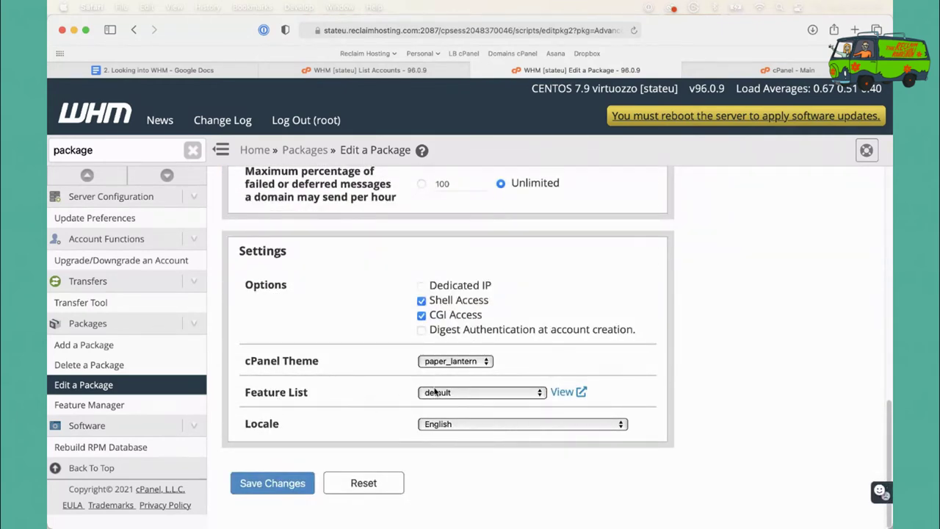
pyautogui.click(463, 391)
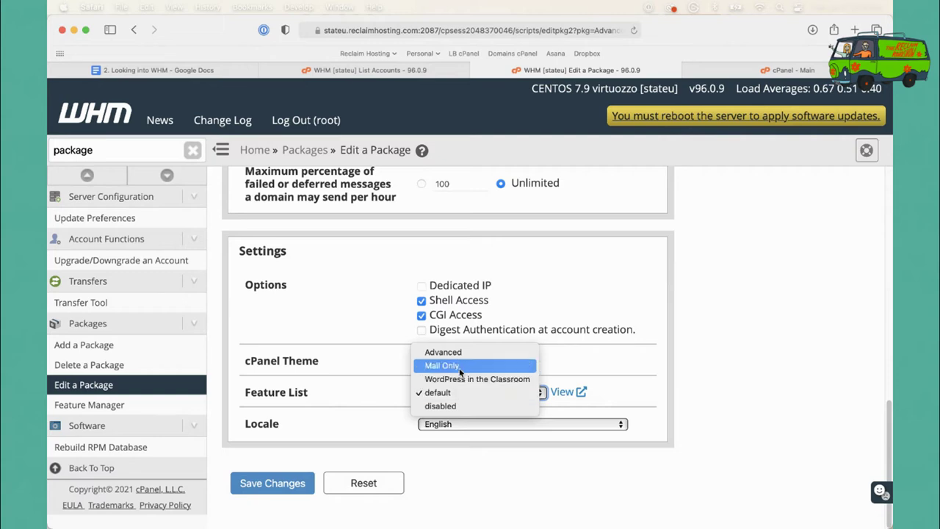
pyautogui.click(460, 353)
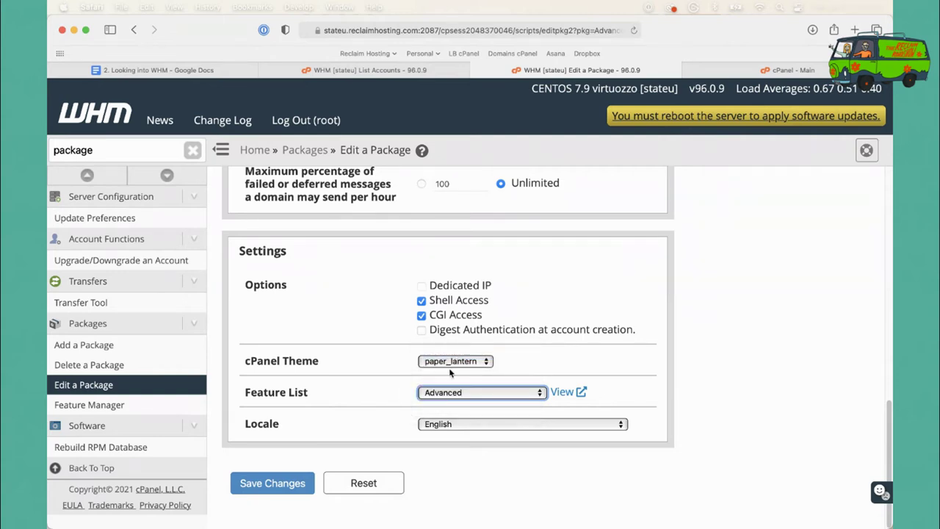
pyautogui.click(305, 476)
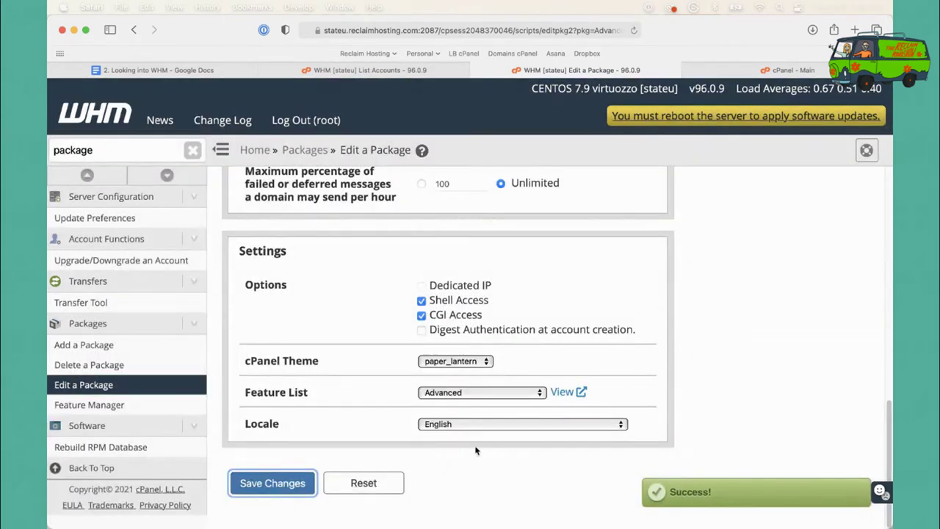
pyautogui.click(688, 69)
# Step: Search List Accounts for the account's username and log into its cPanel
pyautogui.click(192, 150)
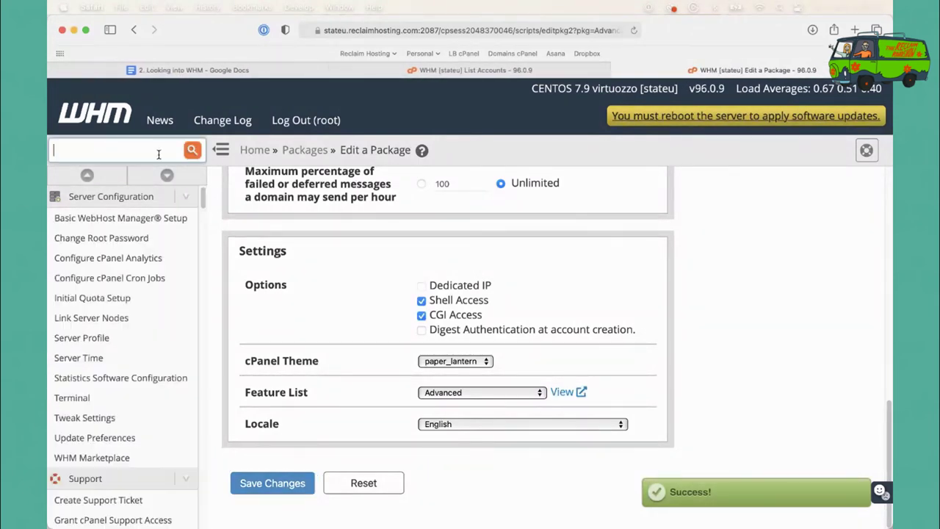
pyautogui.write('list')
pyautogui.click(81, 217)
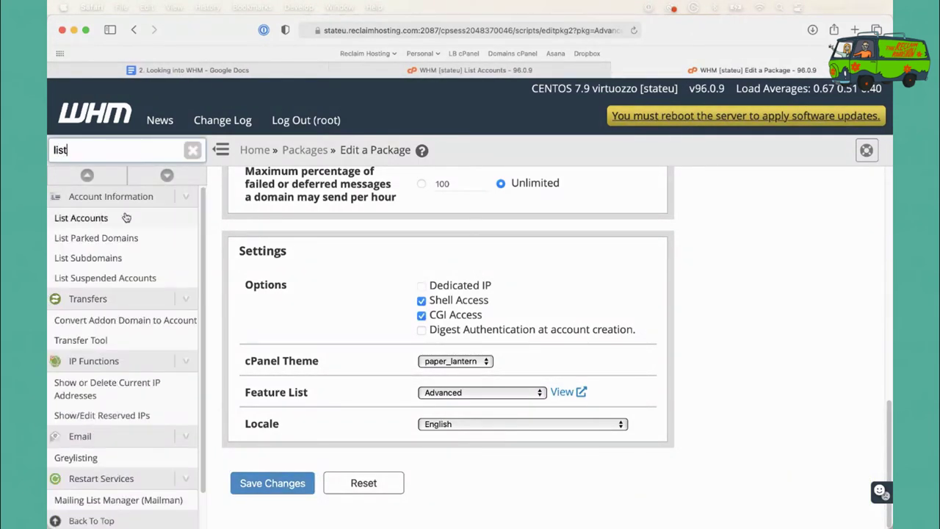
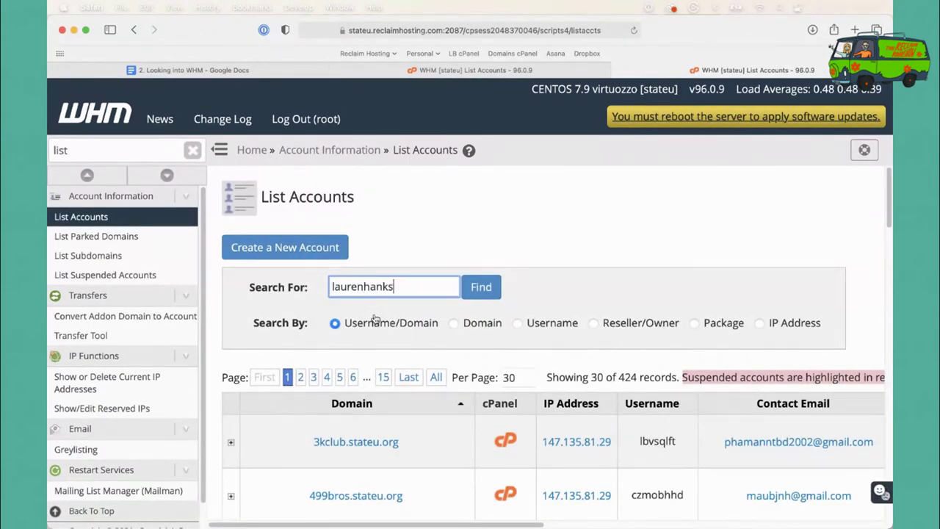
pyautogui.press('Return')
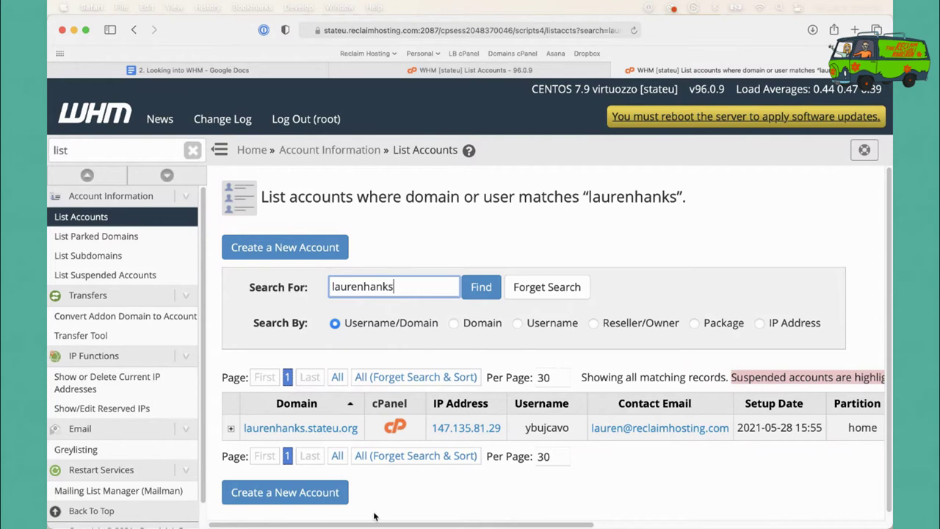
pyautogui.moveTo(318, 526); pyautogui.dragTo(469, 526)
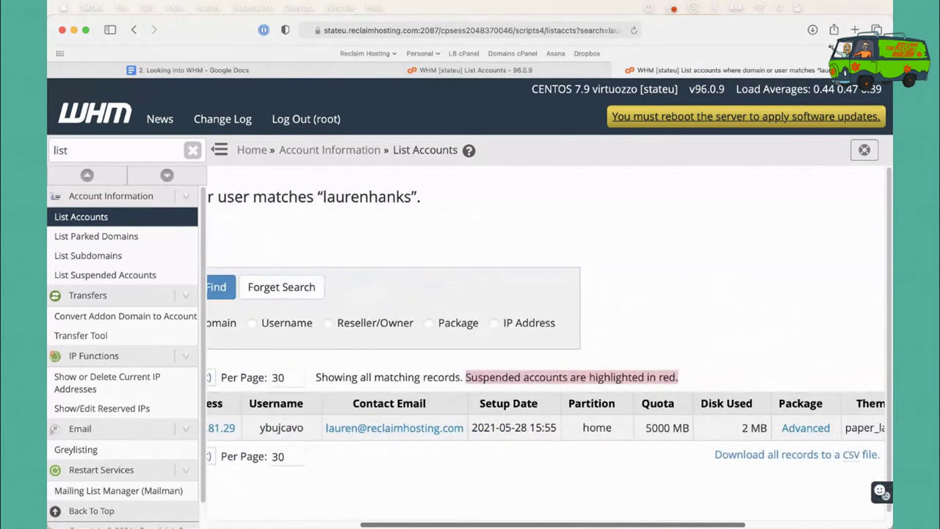
pyautogui.hscroll(-6, 470, 367)
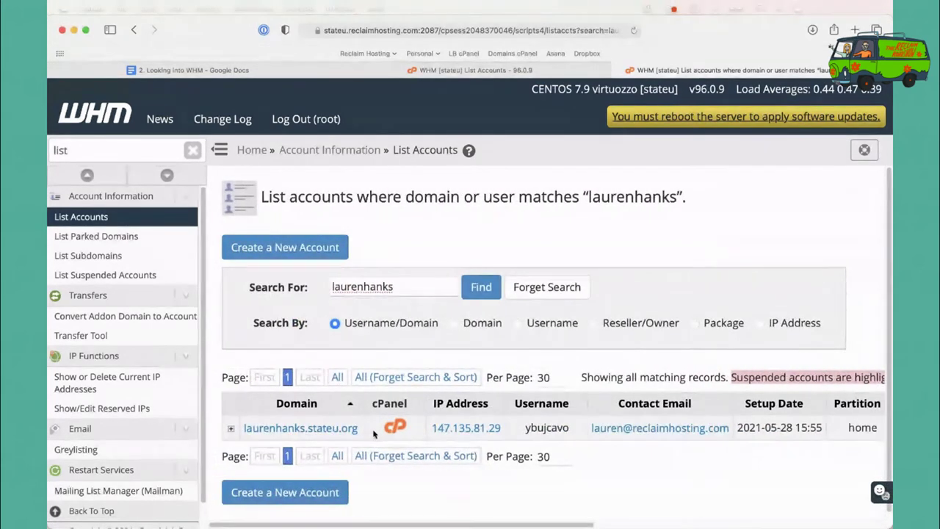
pyautogui.click(392, 428)
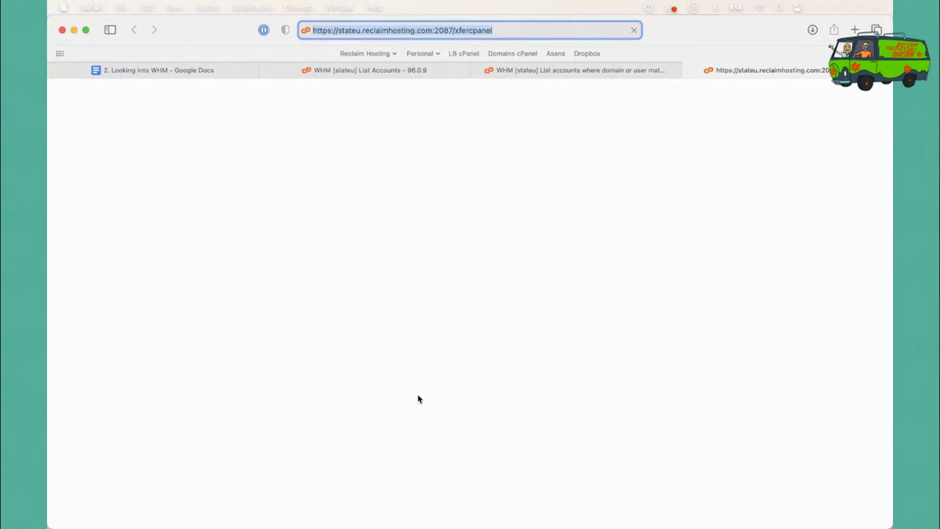
# Step: Review the dashboard's applications (WordPress, Omeka, Grav, Scalar), then return to WHM
pyautogui.scroll(-5, 418, 400)
pyautogui.scroll(-7, 416, 402)
pyautogui.scroll(-6, 416, 403)
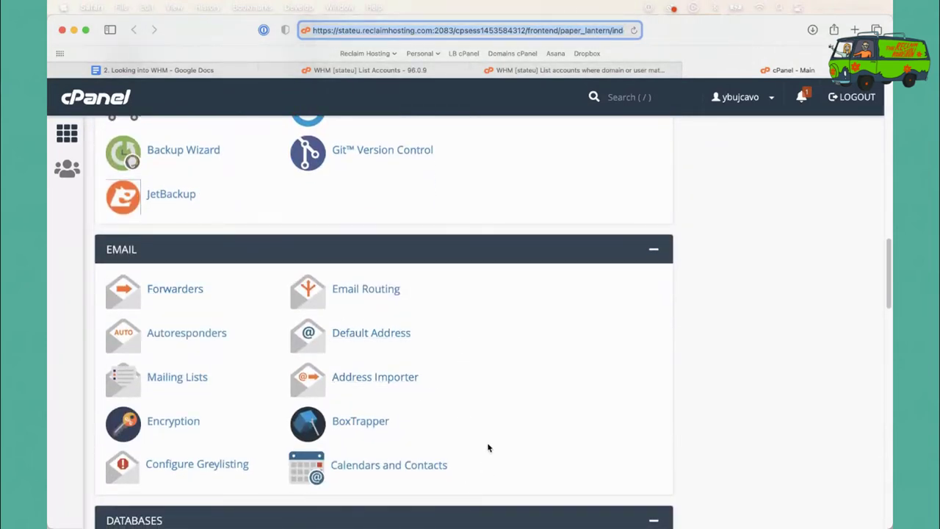
pyautogui.scroll(-2, 433, 438)
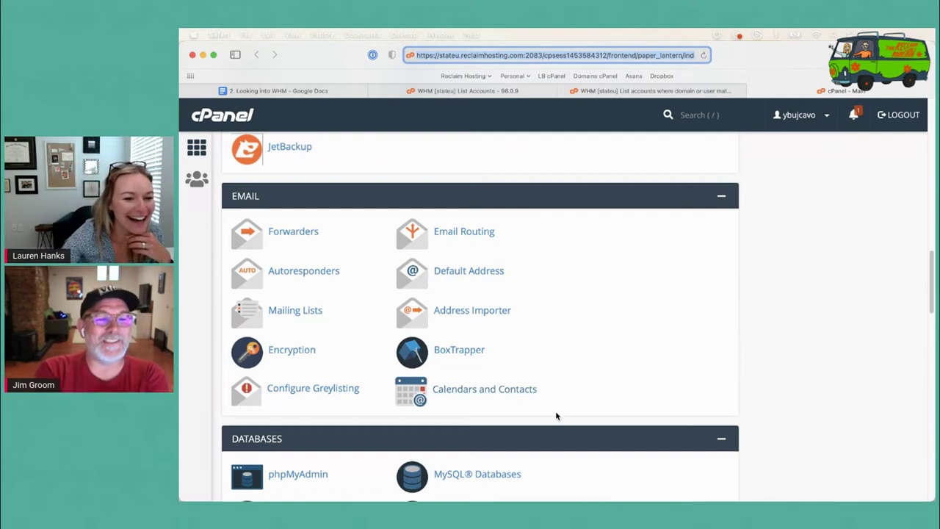
pyautogui.scroll(-1, 544, 441)
pyautogui.scroll(5, 542, 447)
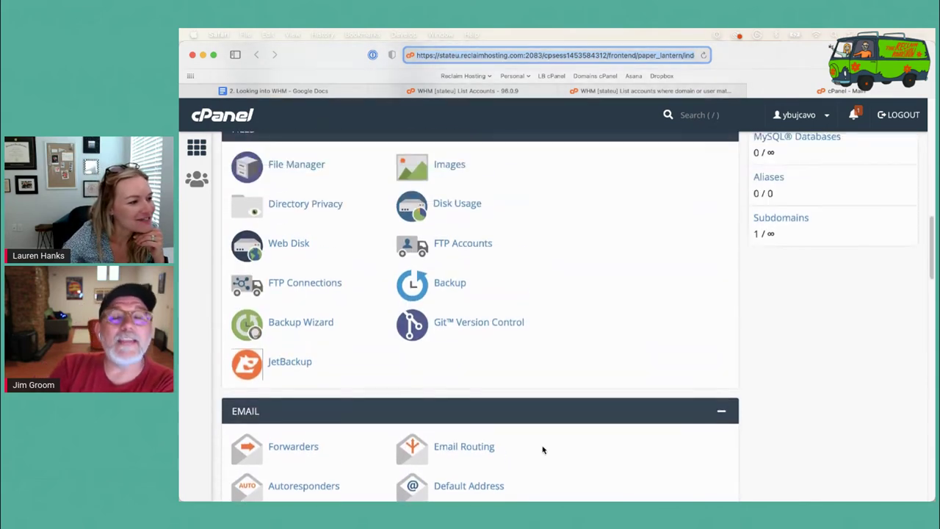
pyautogui.scroll(8, 544, 450)
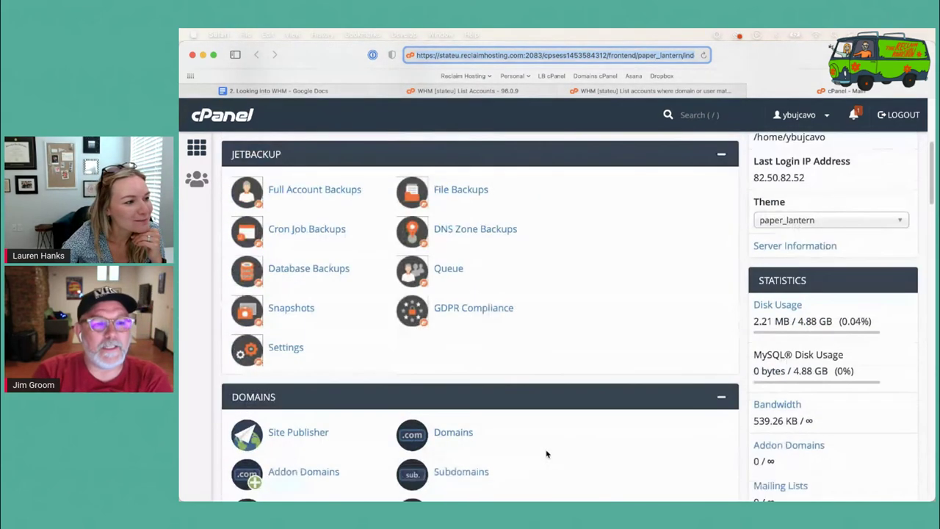
pyautogui.scroll(5, 547, 454)
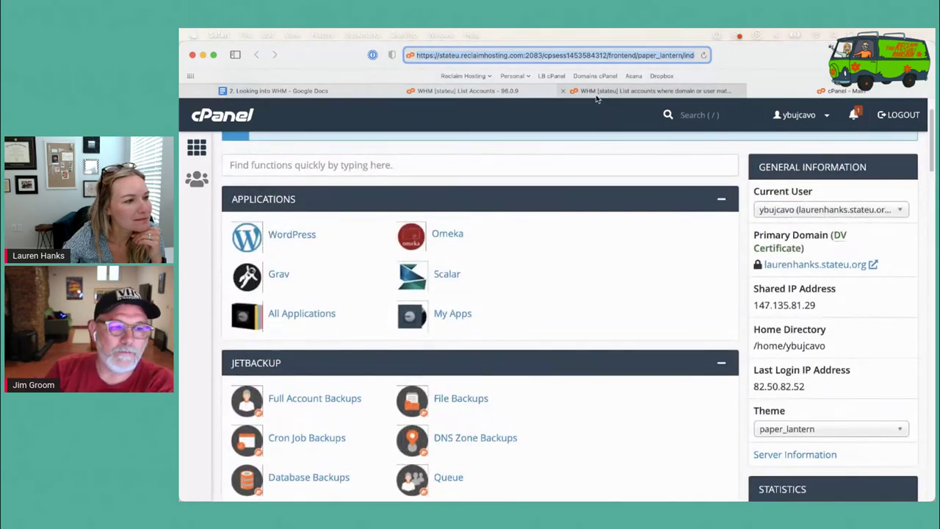
pyautogui.click(597, 91)
# Step: Open the Advanced feature list for editing through Feature Manager
pyautogui.click(309, 163)
pyautogui.write('feature')
pyautogui.click(271, 260)
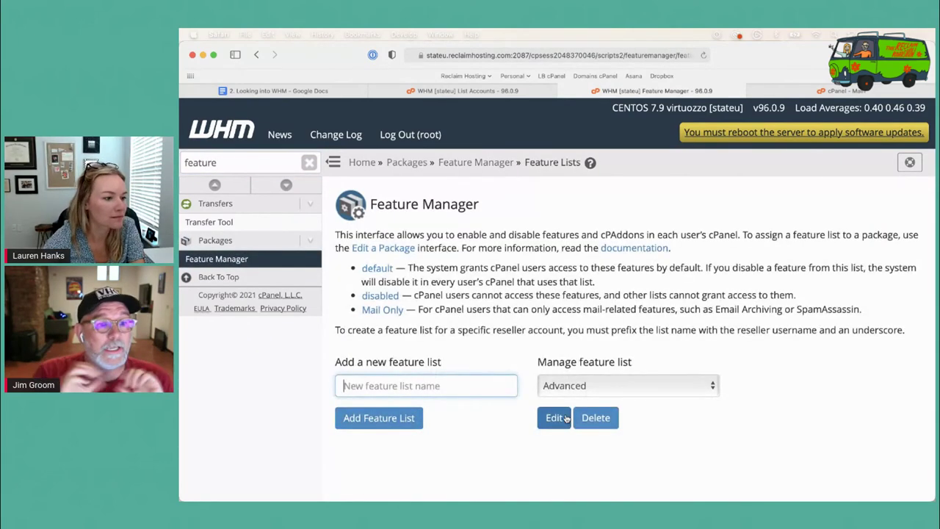
pyautogui.click(567, 418)
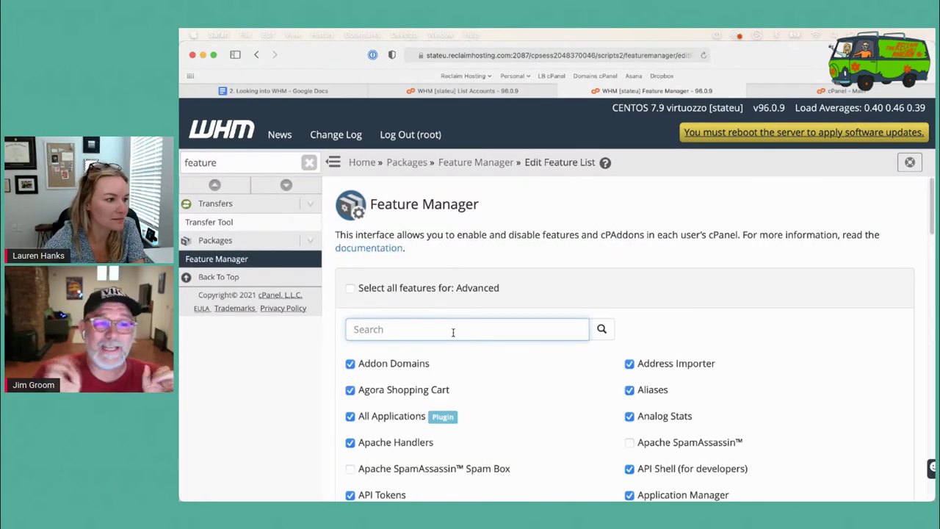
# Step: Toggle Select all features on and off so every Advanced feature is unchecked
pyautogui.click(351, 287)
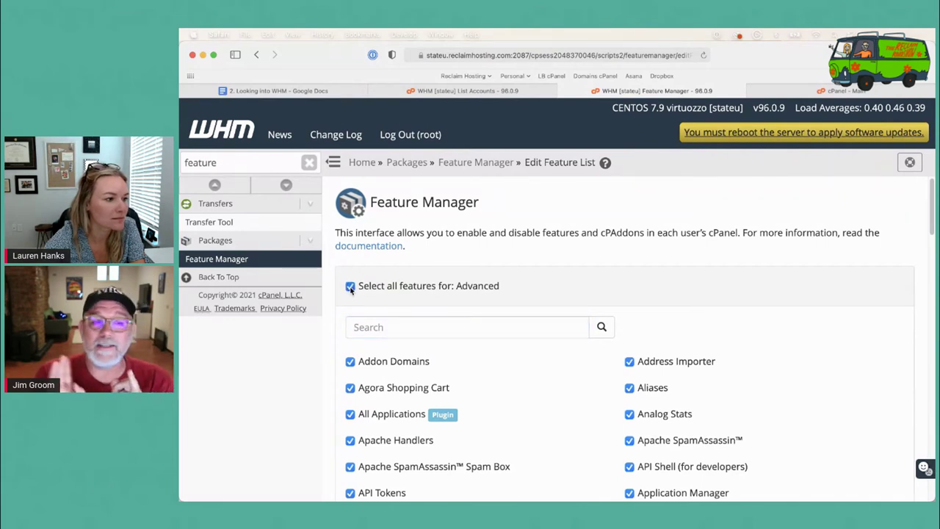
pyautogui.click(350, 287)
pyautogui.scroll(-2, 537, 323)
pyautogui.scroll(-1, 537, 325)
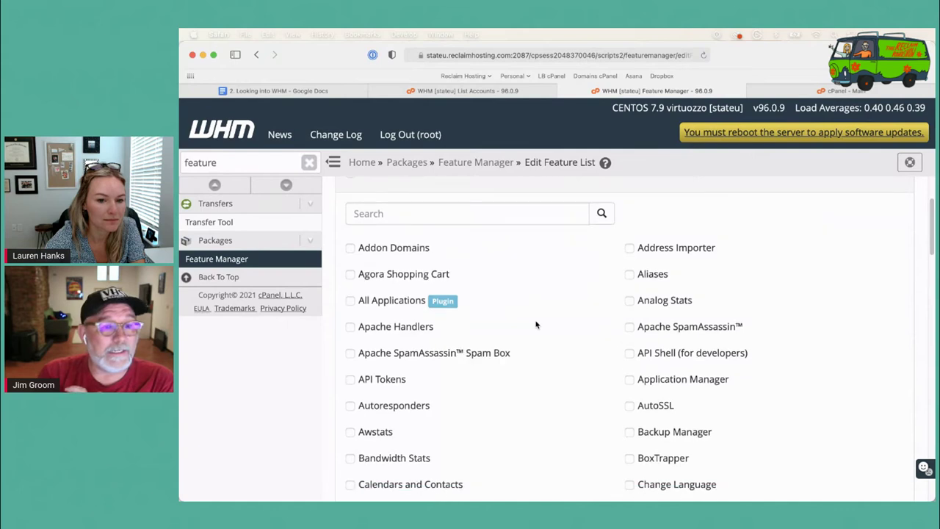
pyautogui.scroll(-1, 536, 325)
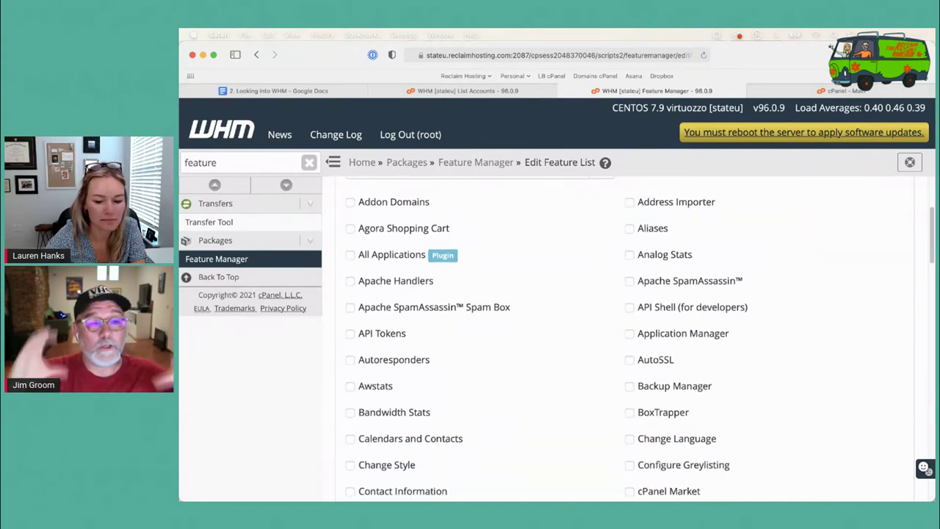
pyautogui.press('super+t')
# Step: Load reclaimhosting.com and go to the Domain of One's Own product page
pyautogui.write('rec')
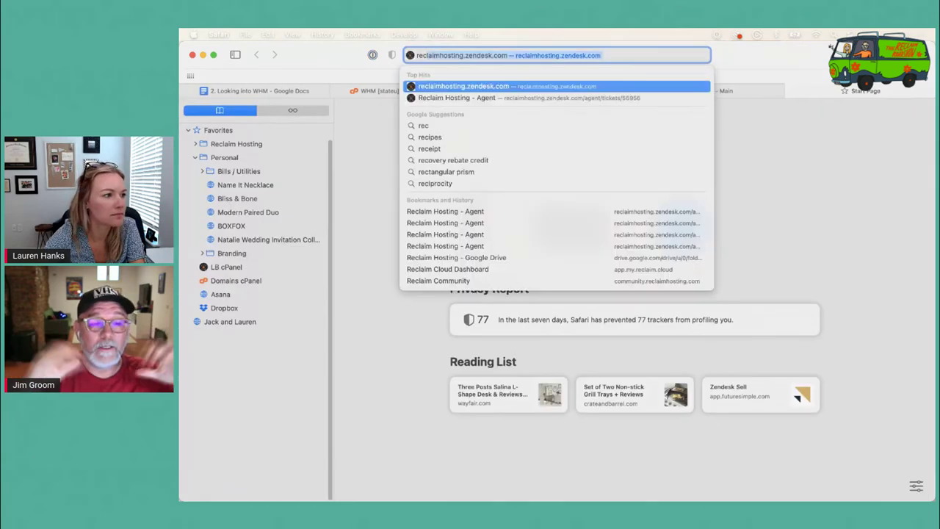
pyautogui.write('laimhosting.com')
pyautogui.press('Return')
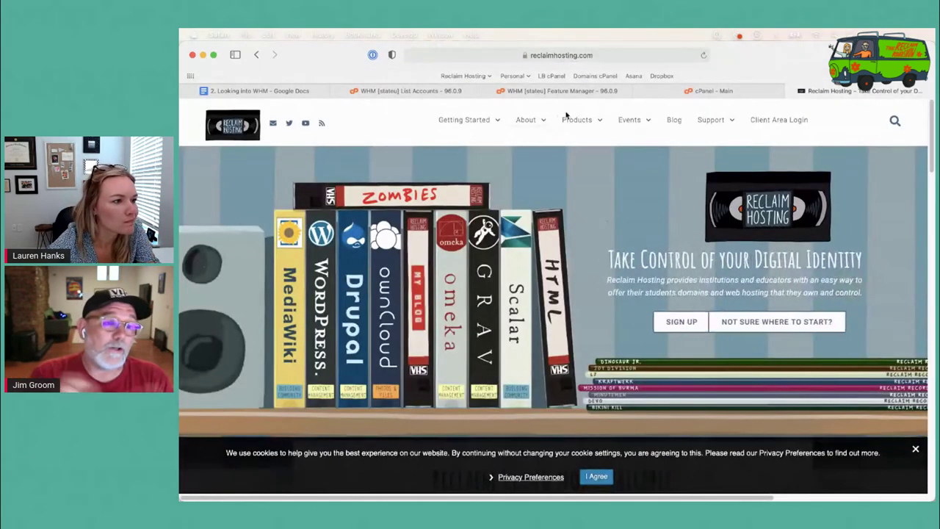
pyautogui.moveTo(577, 119)
pyautogui.click(596, 188)
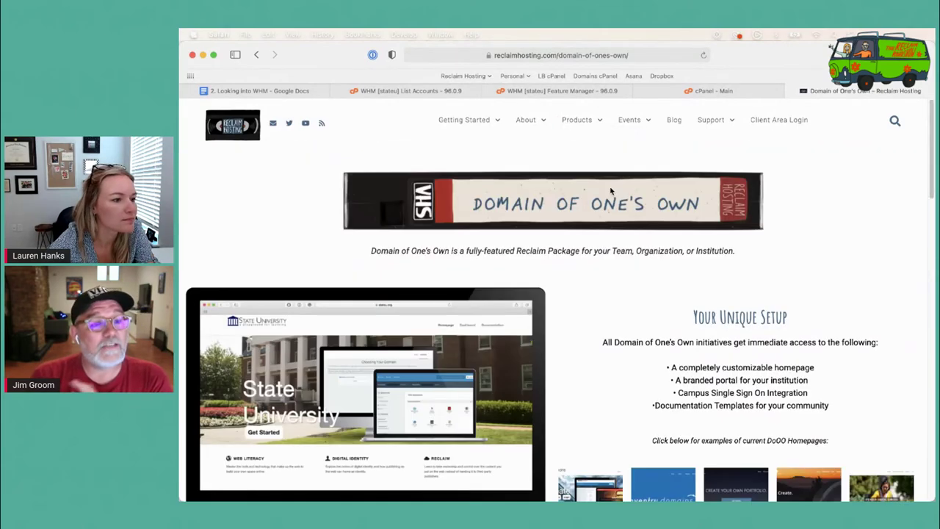
pyautogui.scroll(-5, 629, 237)
pyautogui.scroll(-2, 630, 251)
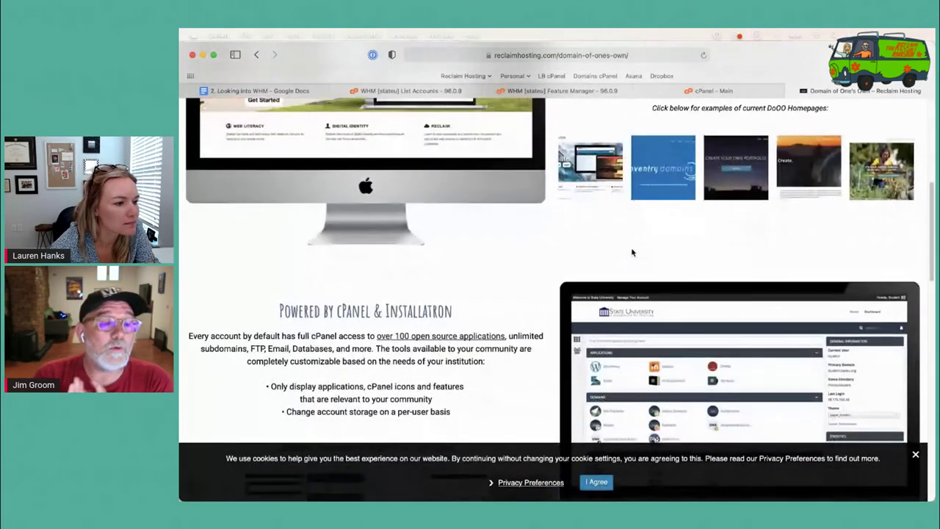
# Step: Dismiss the cookie notice, enlarge an example cPanel screenshot, then return to WHM's feature list
pyautogui.click(914, 453)
pyautogui.scroll(5, 808, 390)
pyautogui.scroll(-10, 808, 390)
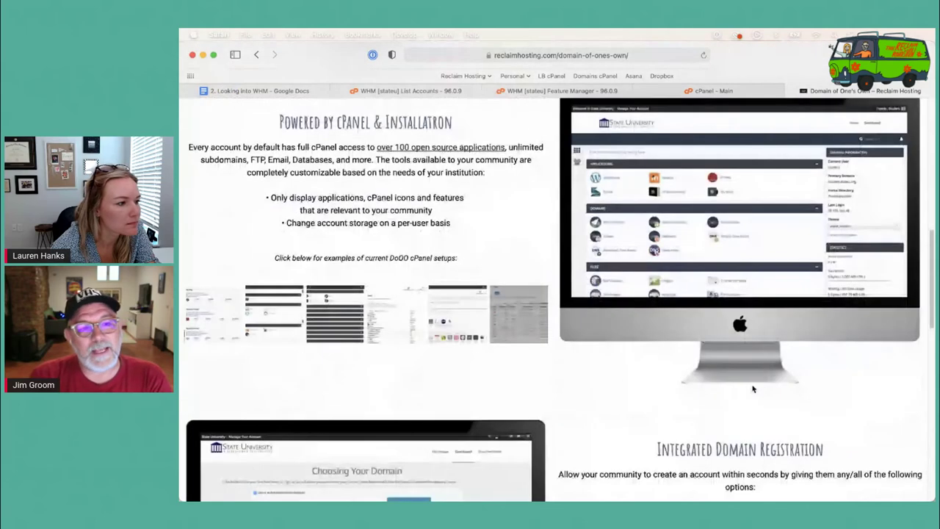
pyautogui.click(335, 314)
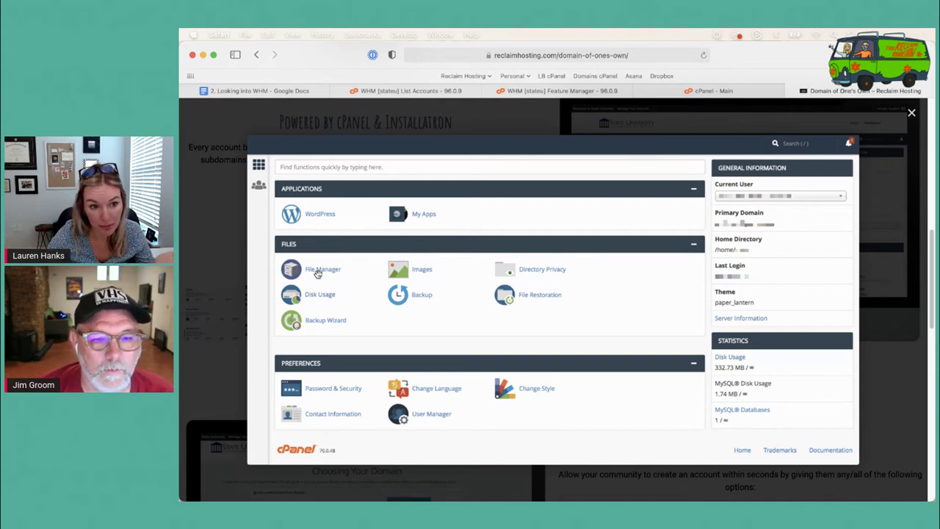
pyautogui.click(543, 91)
pyautogui.scroll(1, 506, 194)
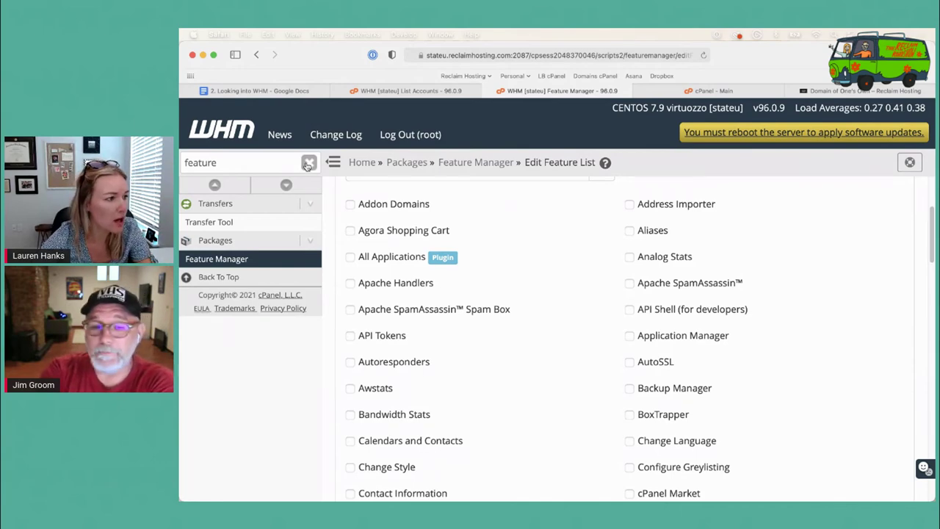
# Step: Switch from WHM to the account's cPanel dashboard
pyautogui.click(308, 164)
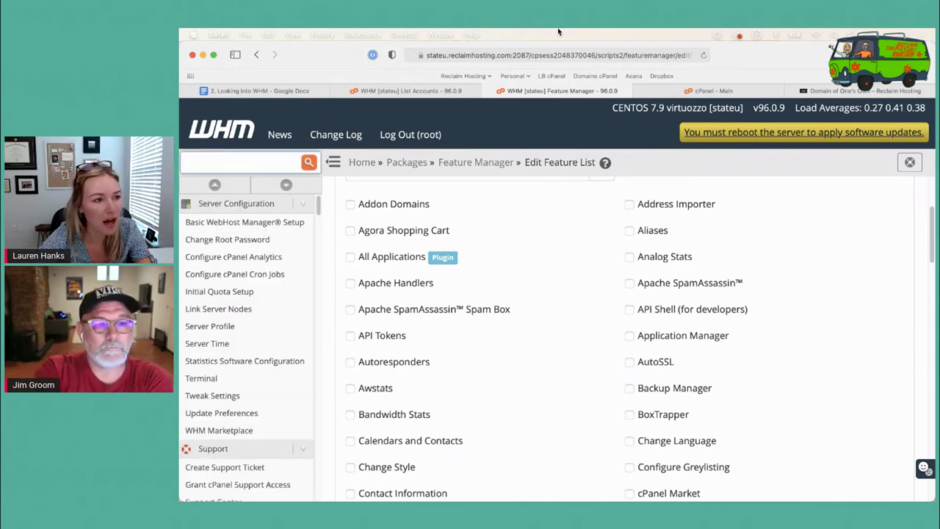
pyautogui.click(703, 91)
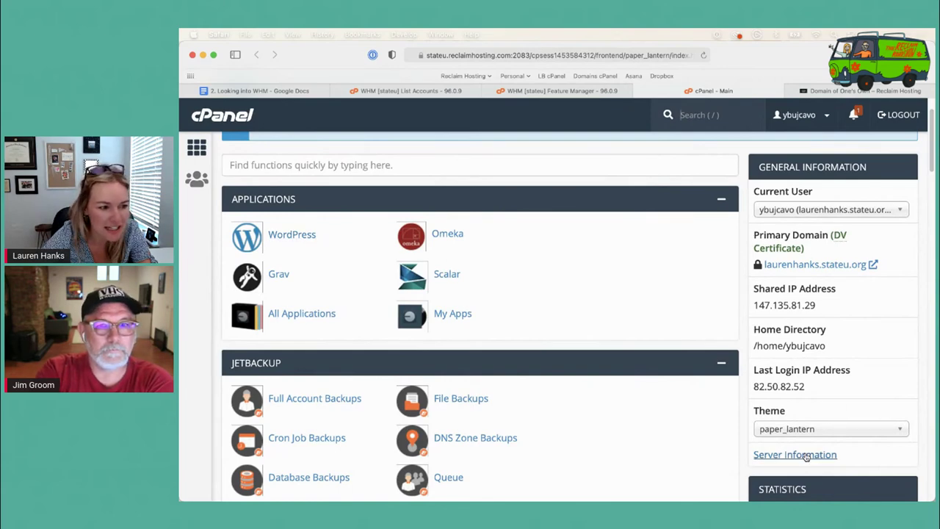
pyautogui.scroll(-3, 735, 455)
pyautogui.scroll(2, 624, 411)
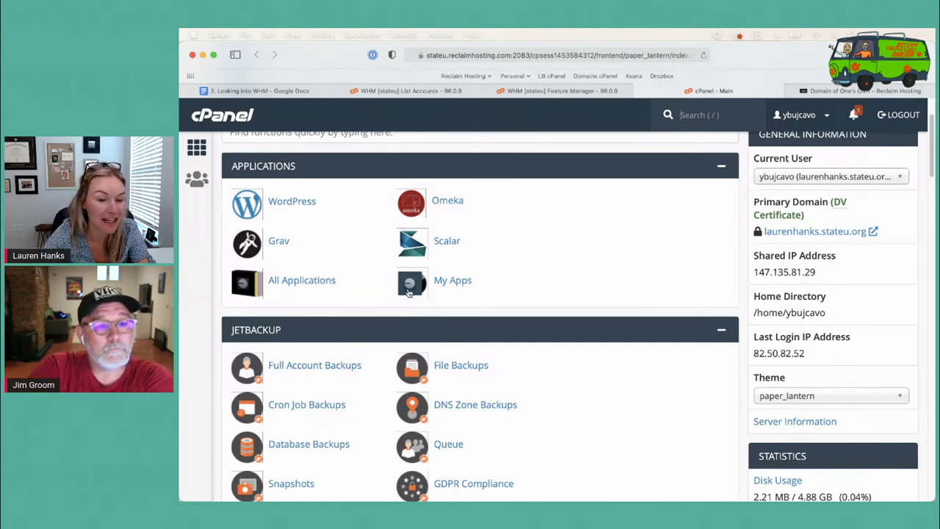
# Step: Open My Apps in Installatron, review the e-Commerce and Business apps, then return to WHM
pyautogui.click(445, 283)
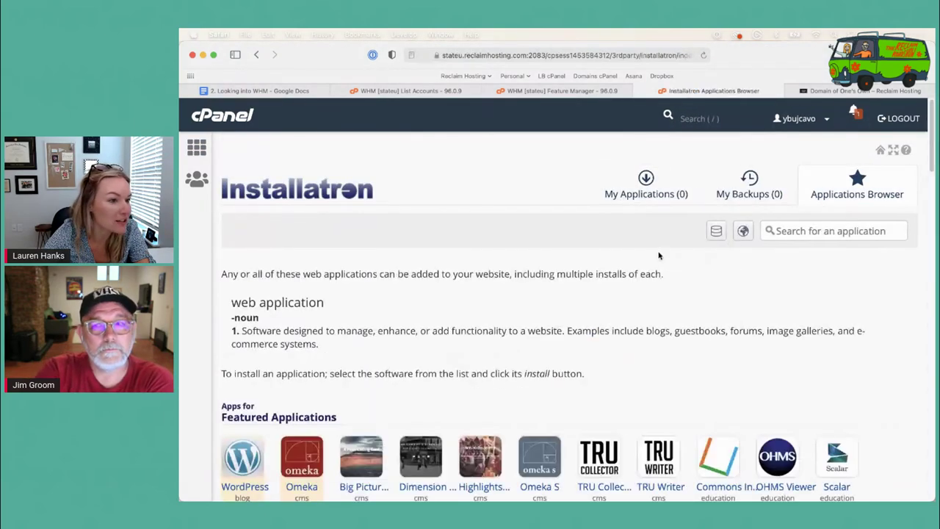
pyautogui.scroll(-15, 621, 244)
pyautogui.scroll(-10, 620, 246)
pyautogui.scroll(3, 623, 251)
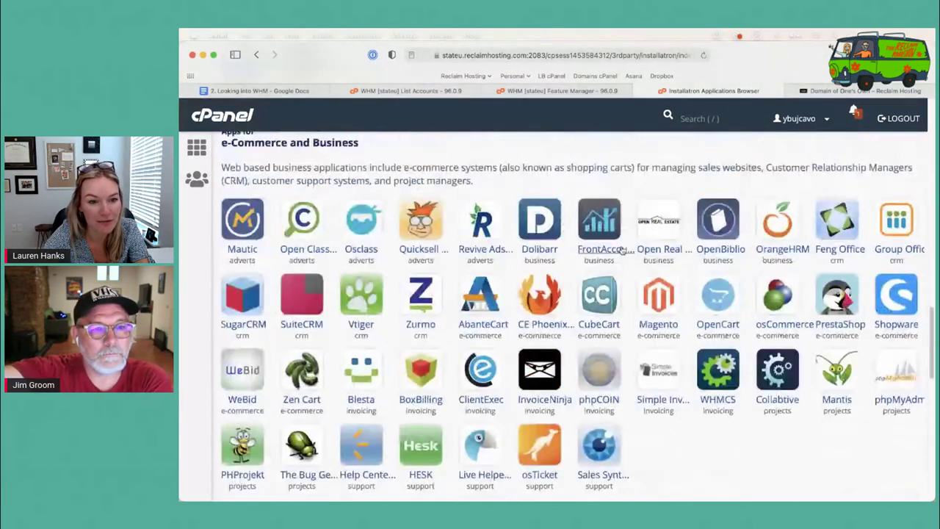
pyautogui.scroll(1, 623, 251)
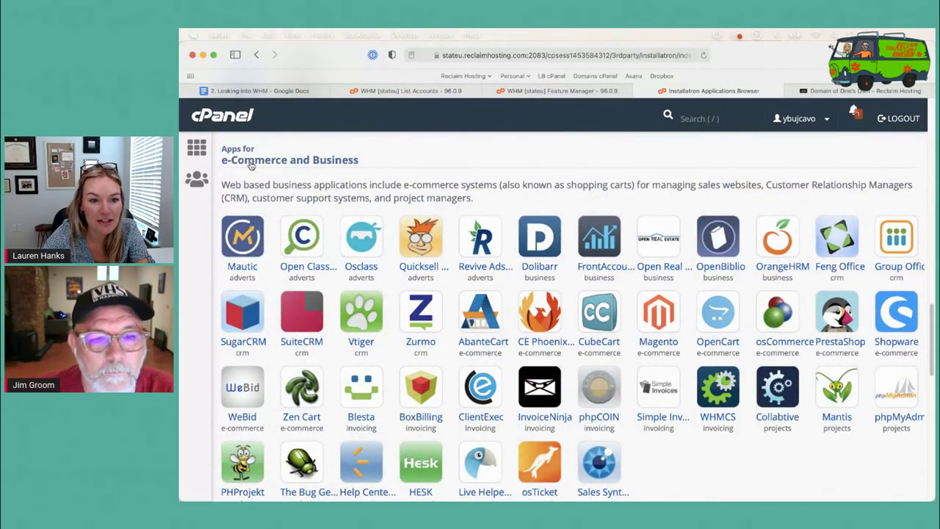
pyautogui.scroll(-1, 260, 186)
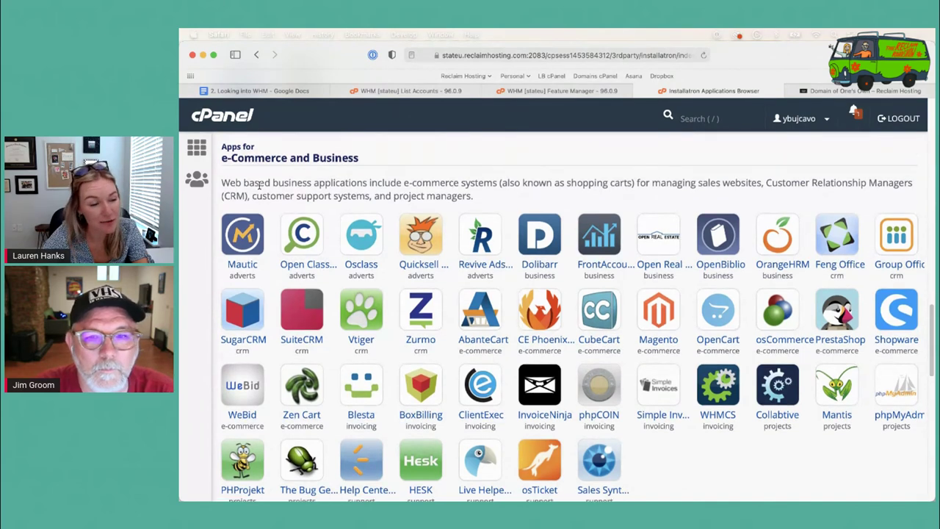
pyautogui.click(521, 91)
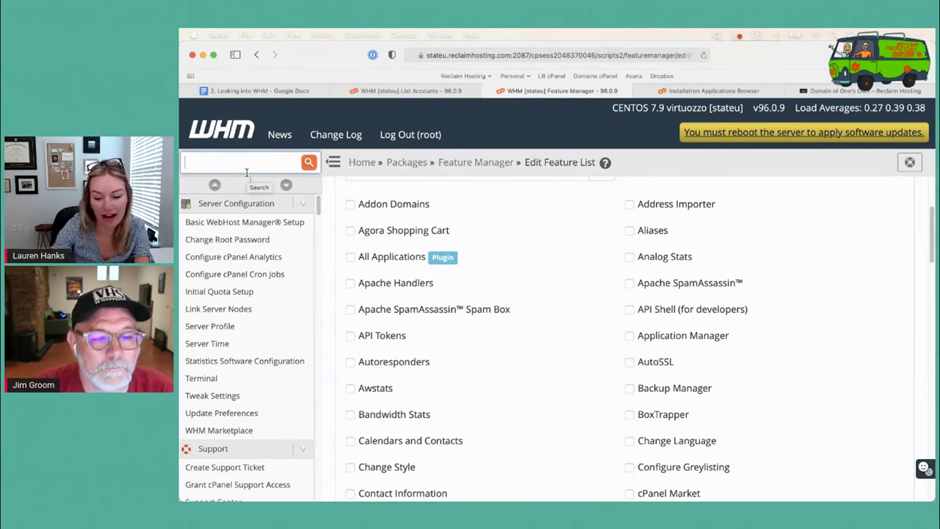
# Step: Search 'installatr', open Installatron Applications Installer, and view its empty Groups page
pyautogui.write('installatr')
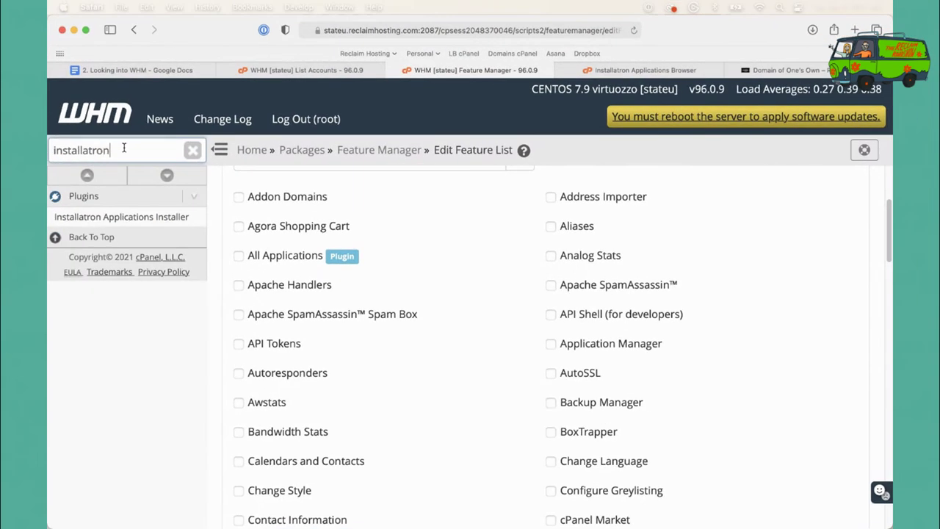
pyautogui.click(168, 216)
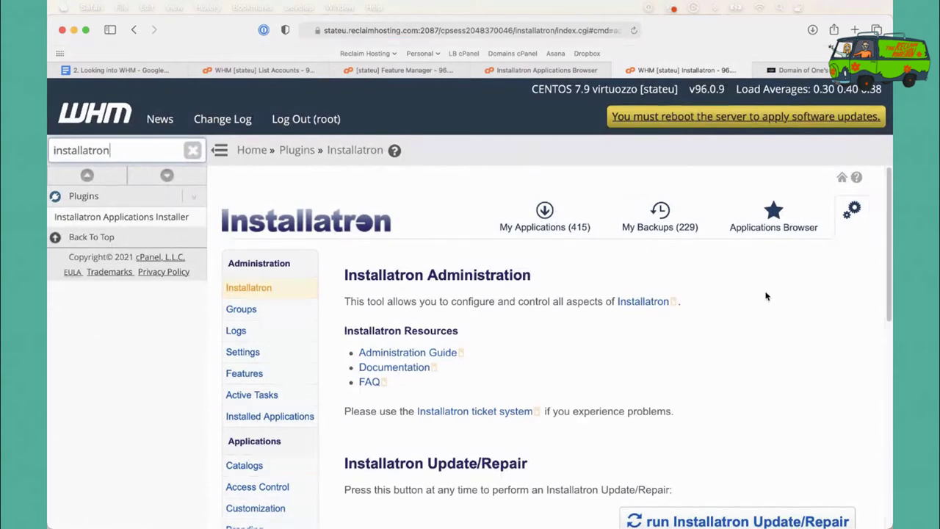
pyautogui.scroll(-1, 587, 293)
pyautogui.scroll(-5, 308, 355)
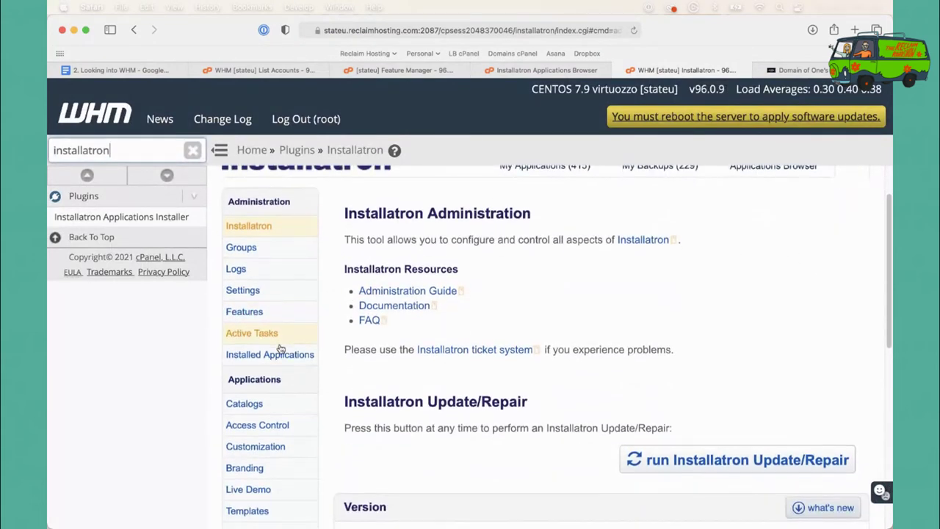
pyautogui.scroll(-6, 279, 356)
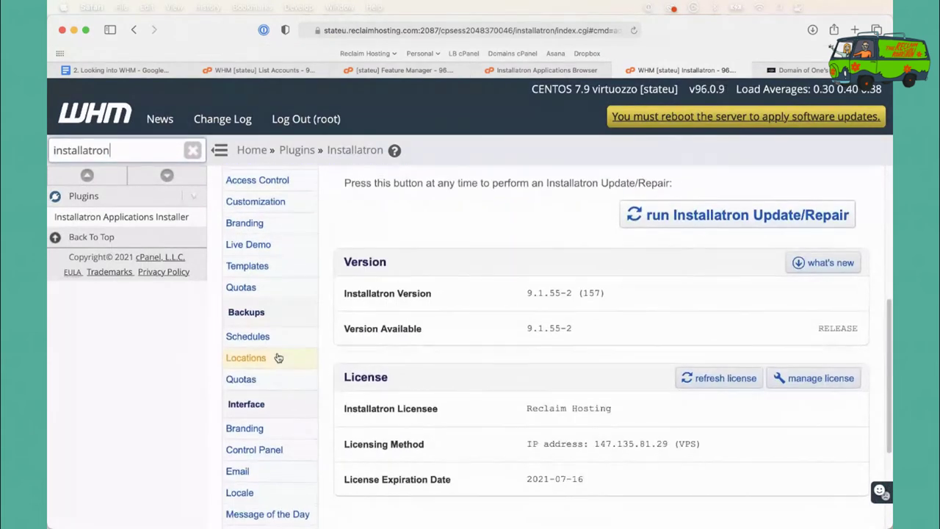
pyautogui.scroll(5, 278, 359)
pyautogui.scroll(-1, 523, 331)
pyautogui.press('super+minus')
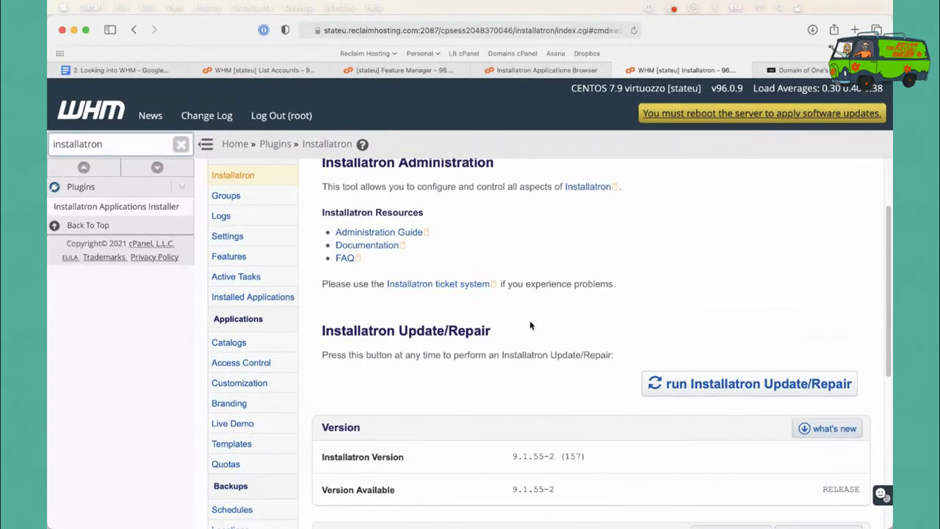
pyautogui.press('super+minus')
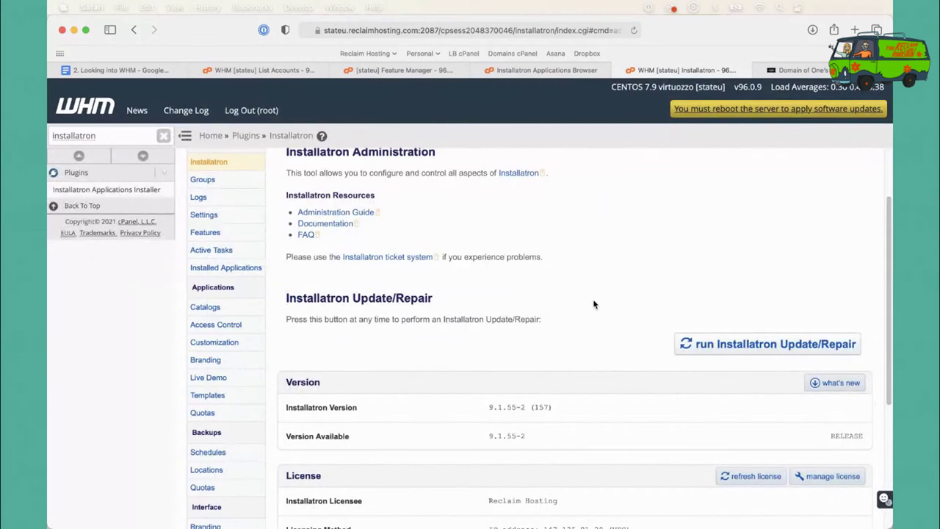
pyautogui.scroll(3, 209, 249)
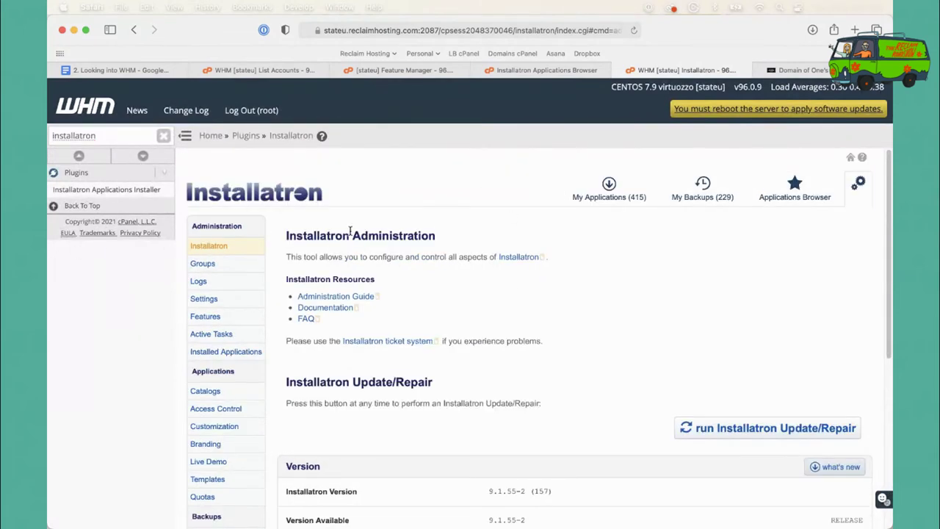
pyautogui.click(204, 266)
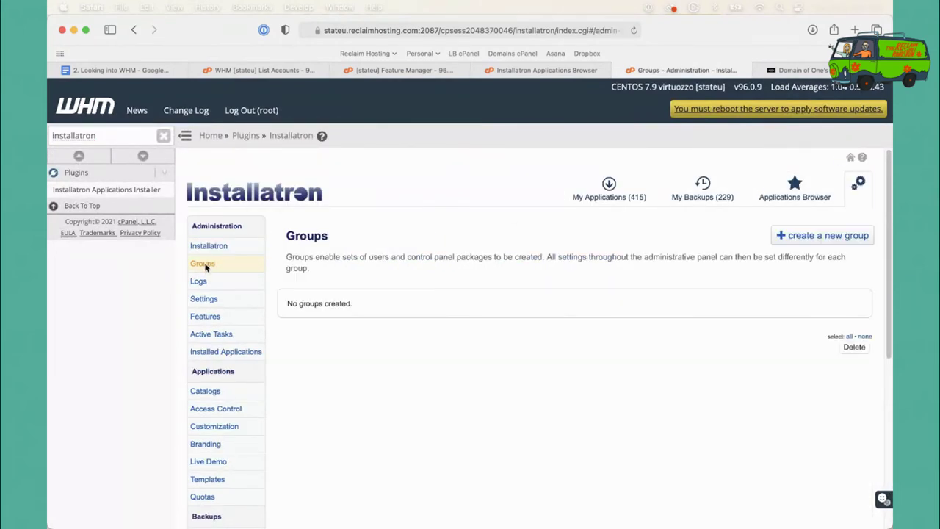
# Step: Create a new Installatron group titled 'advanced' and Save All
pyautogui.press('super+equal')
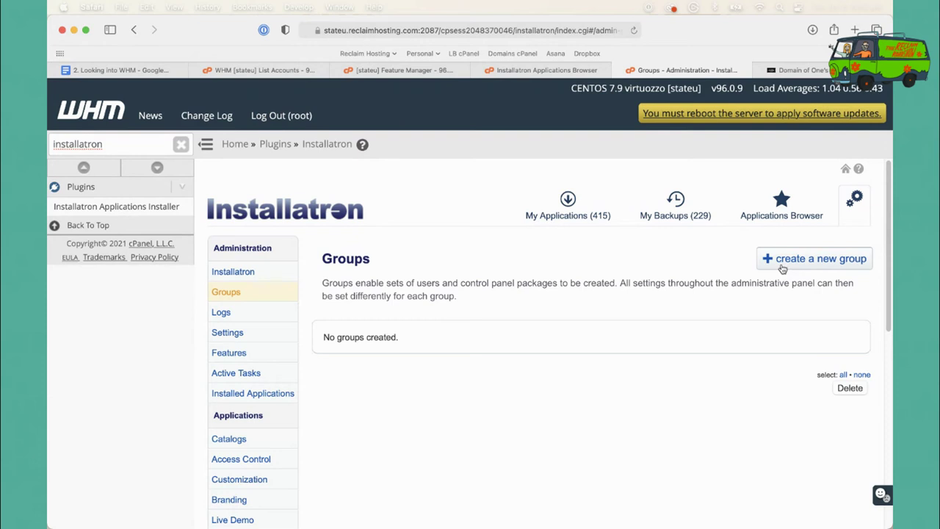
pyautogui.click(786, 260)
pyautogui.tripleClick(645, 288)
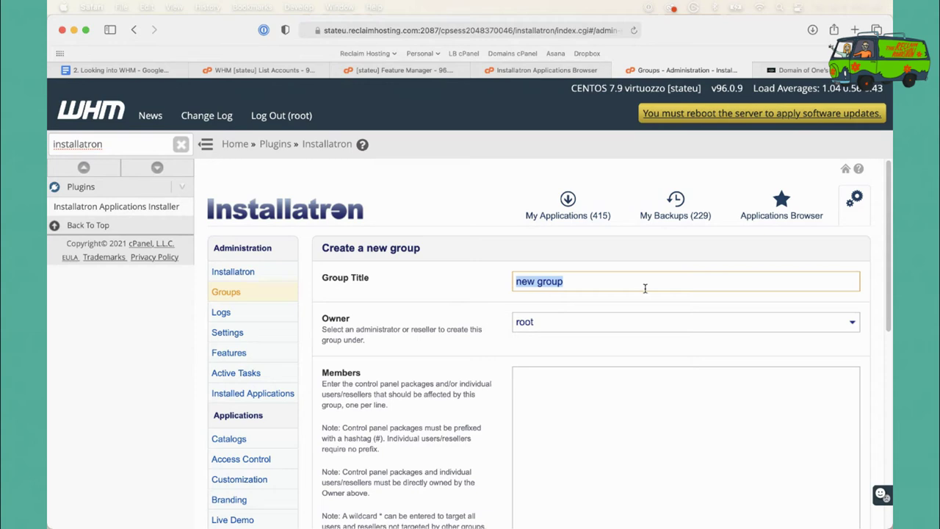
pyautogui.write('advanced')
pyautogui.scroll(-3, 524, 262)
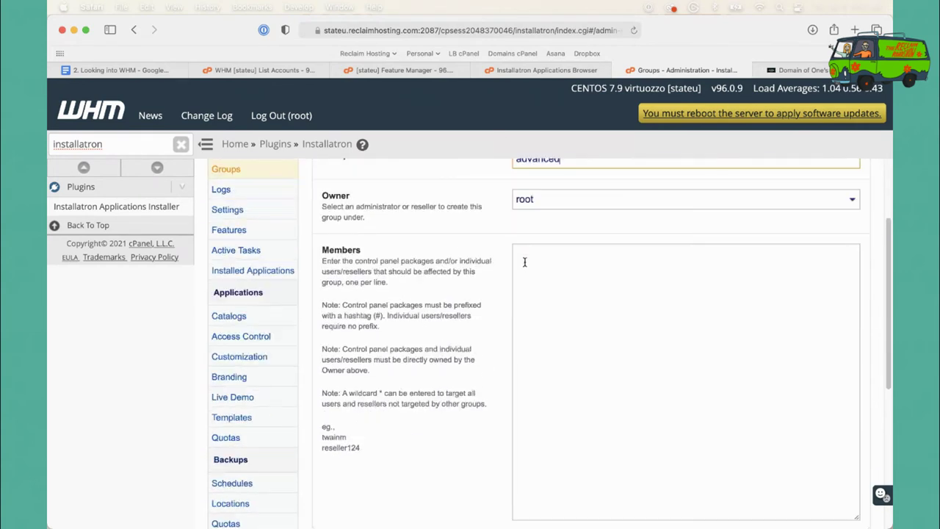
pyautogui.scroll(-5, 525, 262)
pyautogui.scroll(4, 697, 274)
pyautogui.scroll(-3, 793, 411)
pyautogui.click(830, 440)
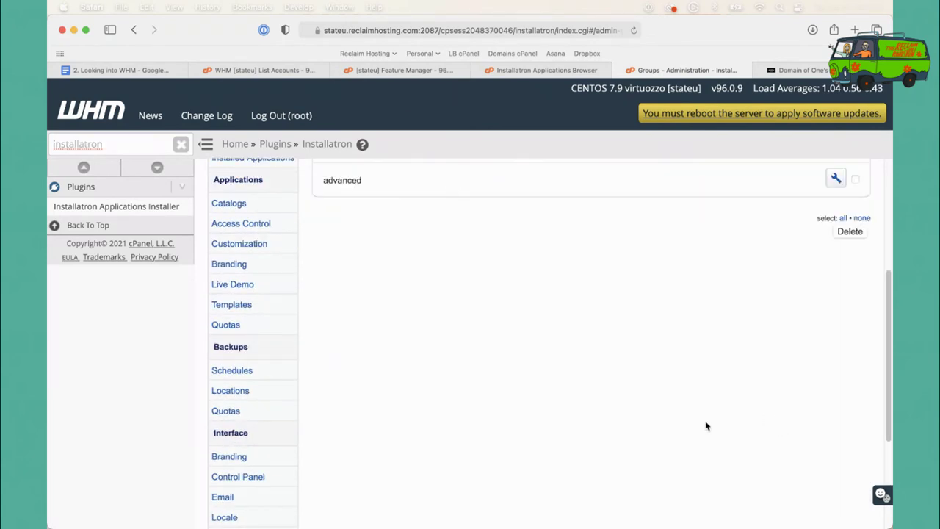
pyautogui.scroll(3, 734, 404)
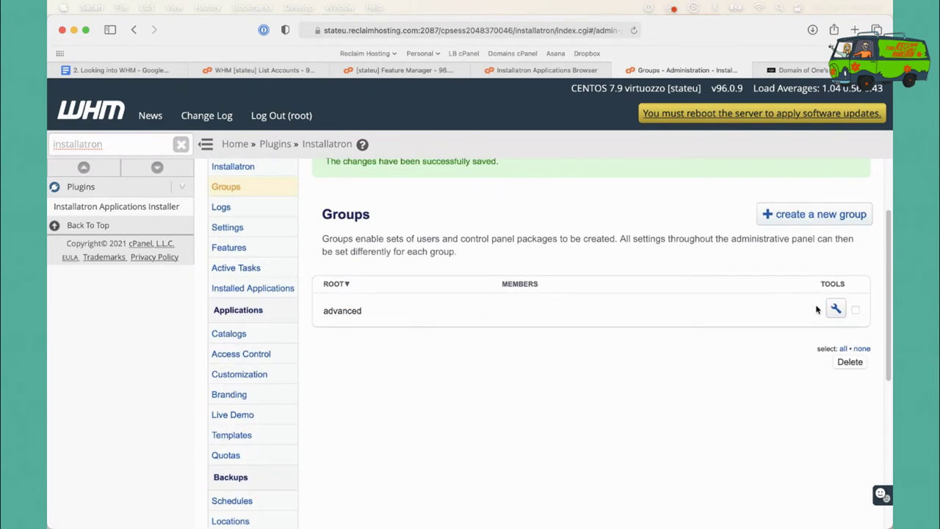
# Step: Open Installatron Access Control and select the 'advanced' group
pyautogui.click(242, 354)
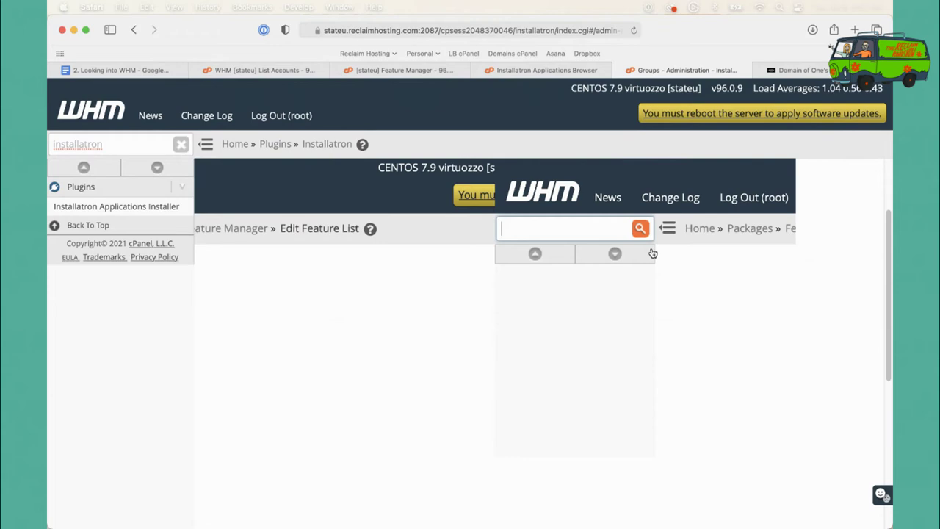
pyautogui.scroll(-3, 350, 290)
pyautogui.scroll(-10, 338, 294)
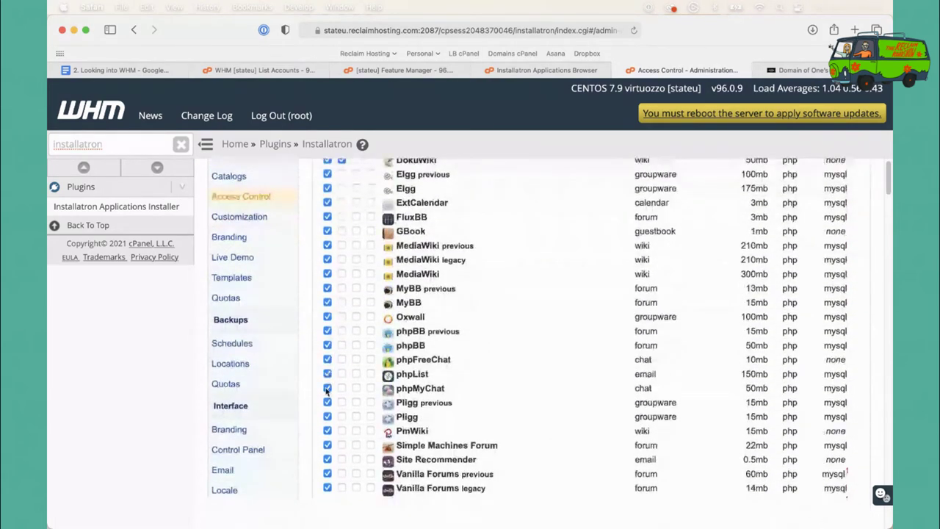
pyautogui.scroll(10, 321, 417)
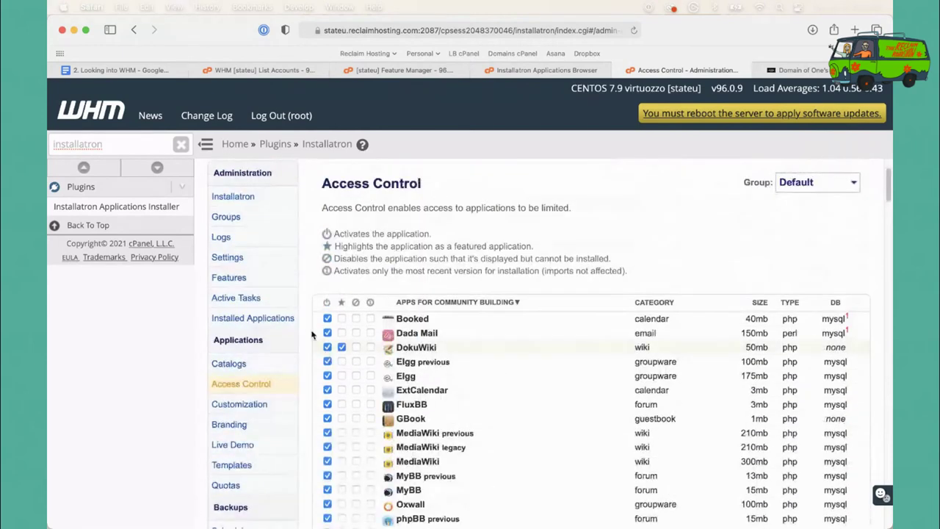
pyautogui.press('super+minus')
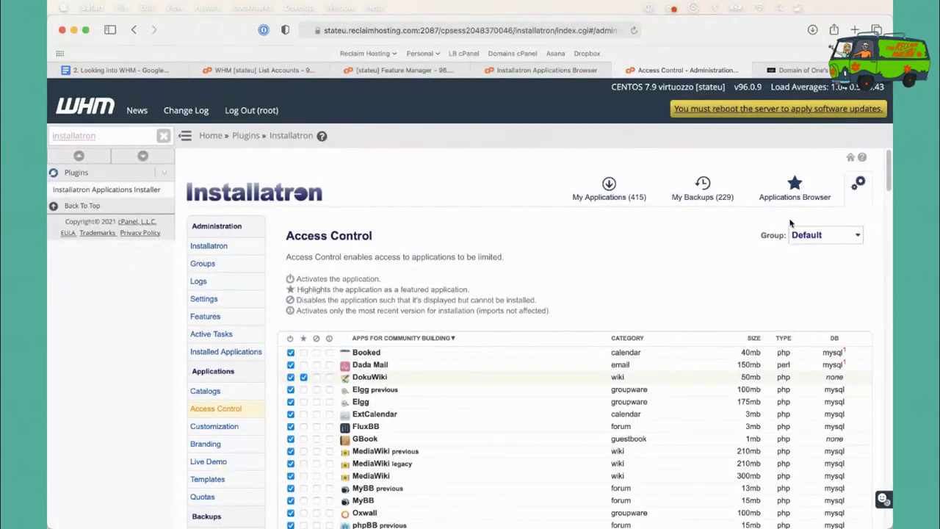
pyautogui.click(802, 239)
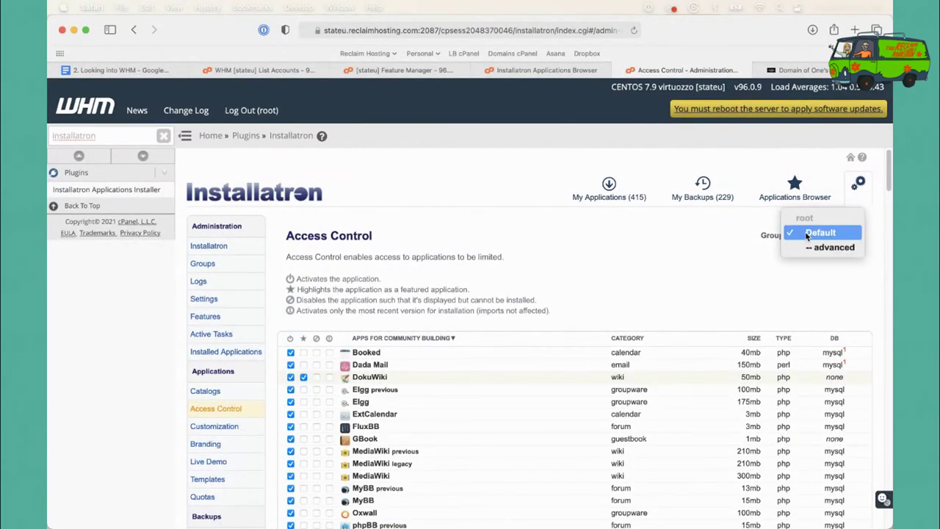
pyautogui.click(810, 248)
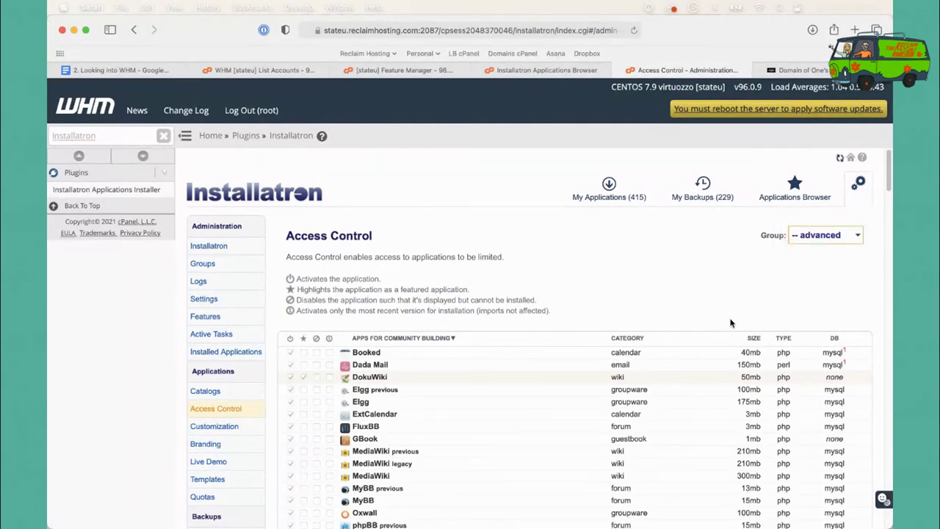
# Step: Deactivate AbanteCart, Blesta, BoxBilling, ClientExec, Collabtive, all CubeCart versions and previous Dolibarr
pyautogui.scroll(-1, 477, 323)
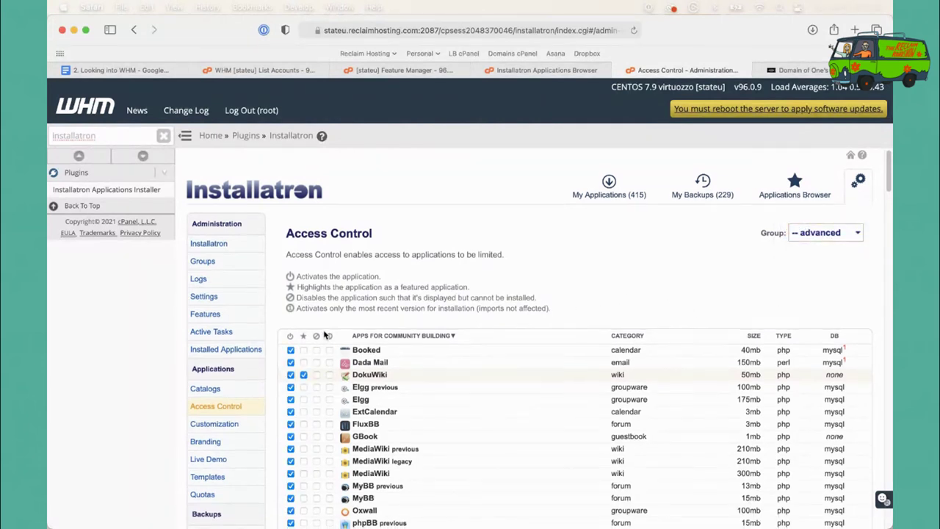
pyautogui.scroll(-6, 337, 325)
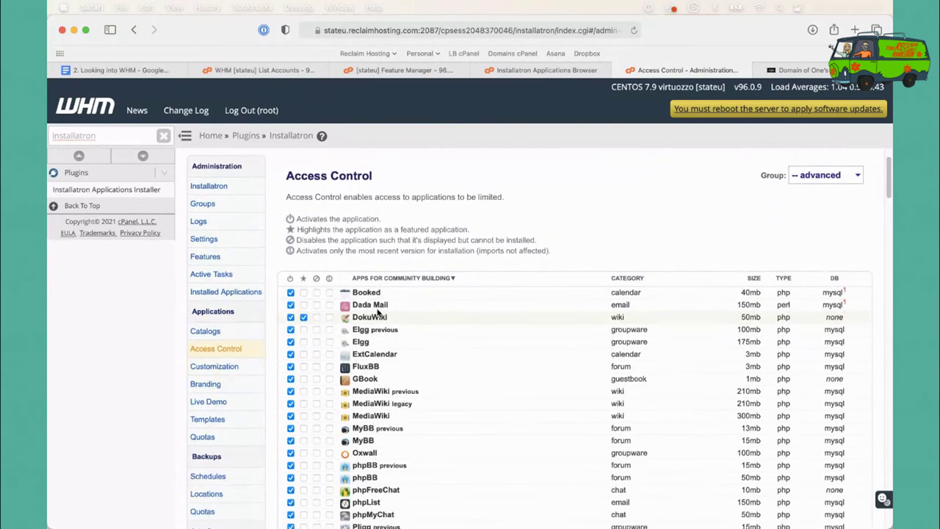
pyautogui.scroll(-7, 371, 328)
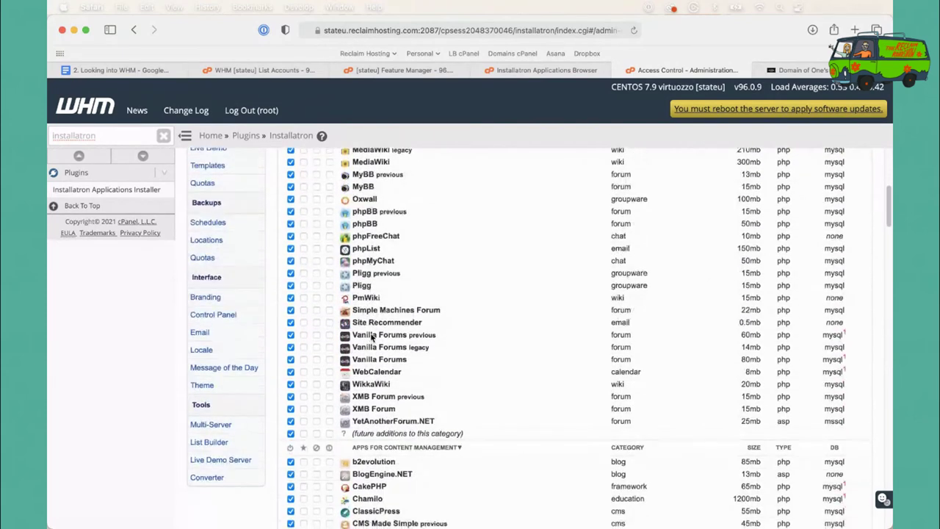
pyautogui.scroll(-20, 364, 345)
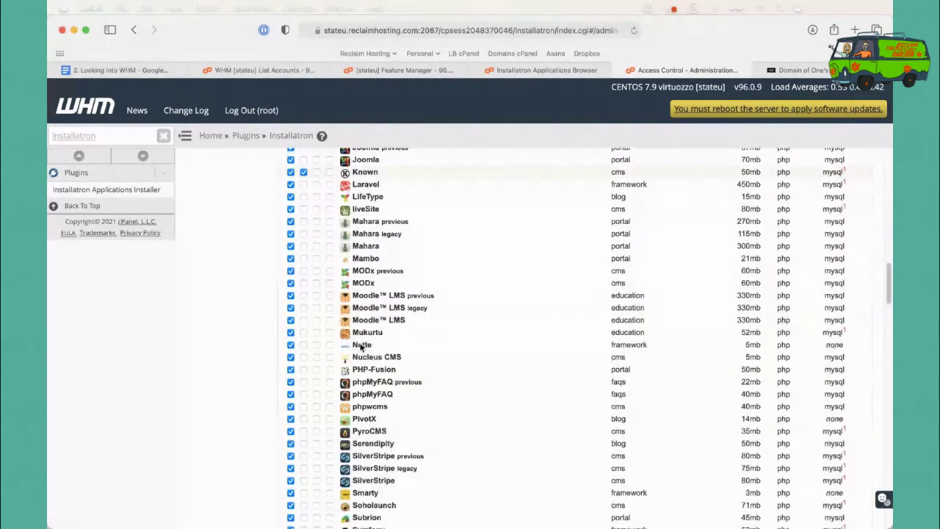
pyautogui.scroll(-1, 359, 358)
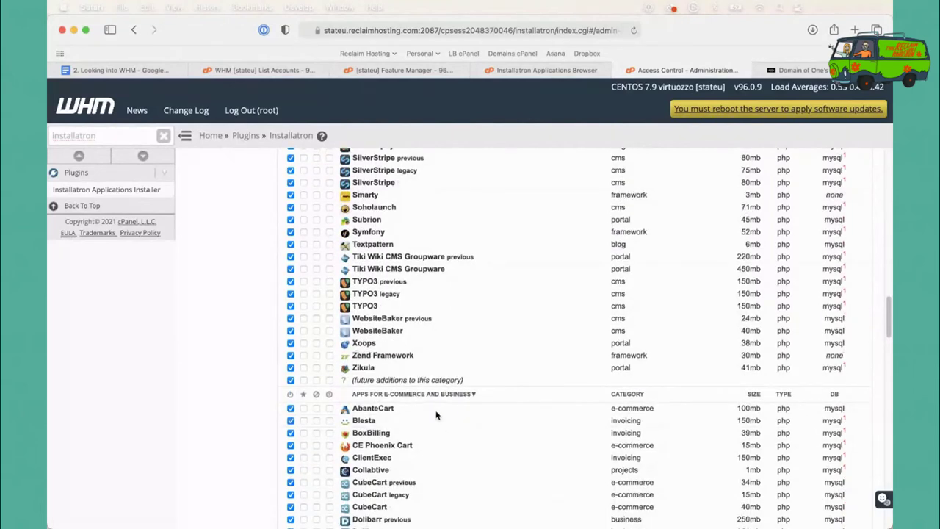
pyautogui.scroll(-2, 406, 391)
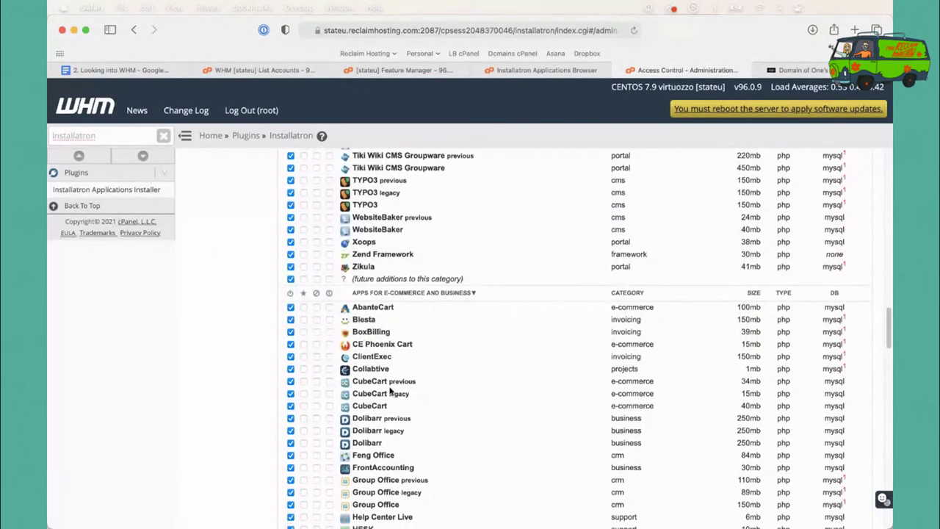
pyautogui.click(291, 319)
pyautogui.click(291, 331)
pyautogui.click(291, 344)
pyautogui.click(291, 357)
pyautogui.click(291, 369)
pyautogui.click(291, 381)
pyautogui.click(291, 394)
pyautogui.click(291, 406)
pyautogui.click(290, 417)
pyautogui.scroll(-3, 300, 423)
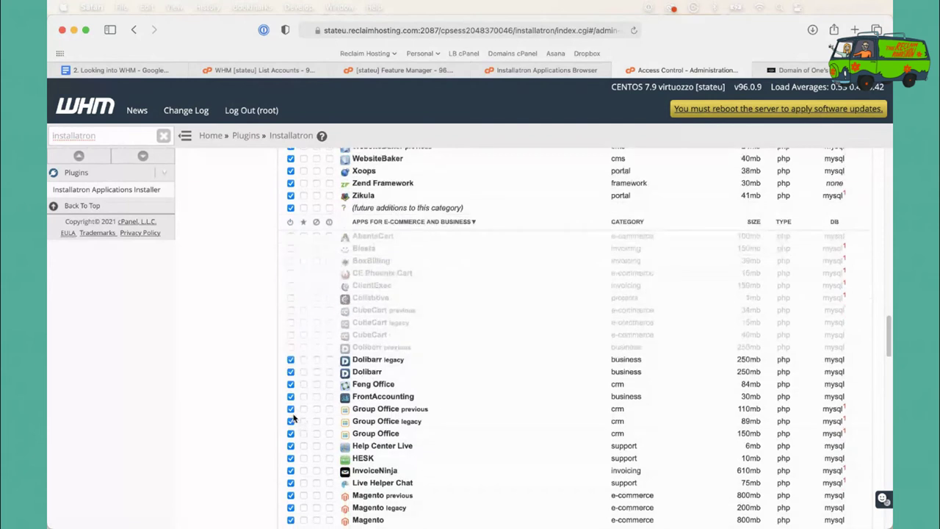
# Step: Deactivate the remaining apps, from Dolibarr through Group Office, HESK, Magento and Mautic to Open Real Estate
pyautogui.click(291, 372)
pyautogui.click(290, 384)
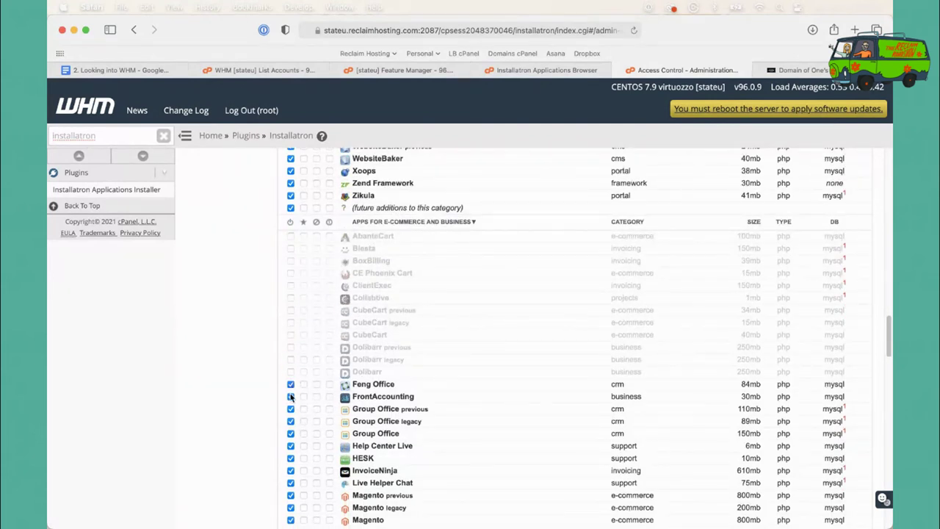
pyautogui.click(291, 396)
pyautogui.click(290, 409)
pyautogui.click(291, 421)
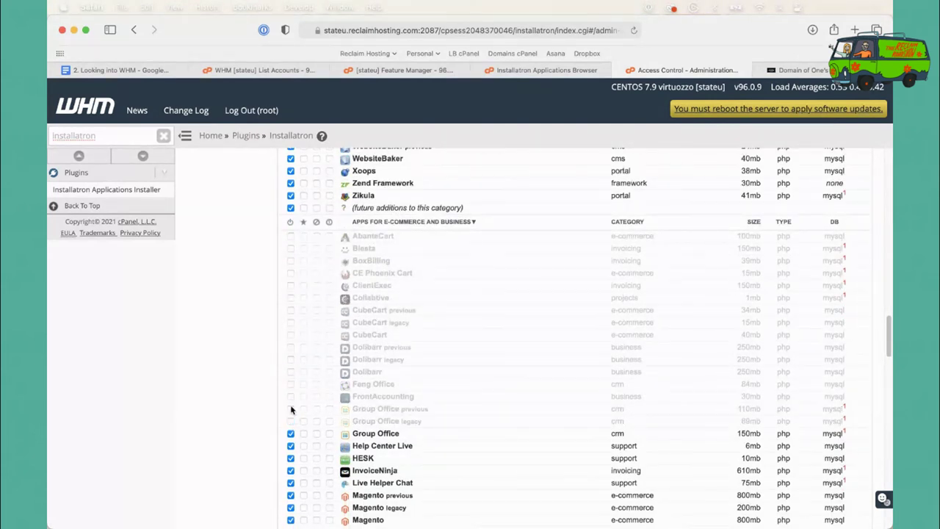
pyautogui.scroll(-2, 288, 411)
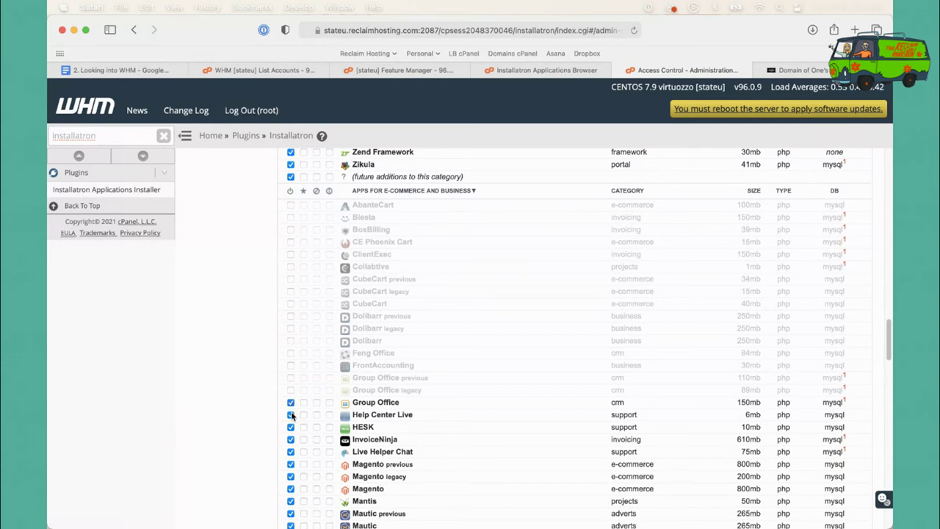
pyautogui.click(291, 414)
pyautogui.click(291, 427)
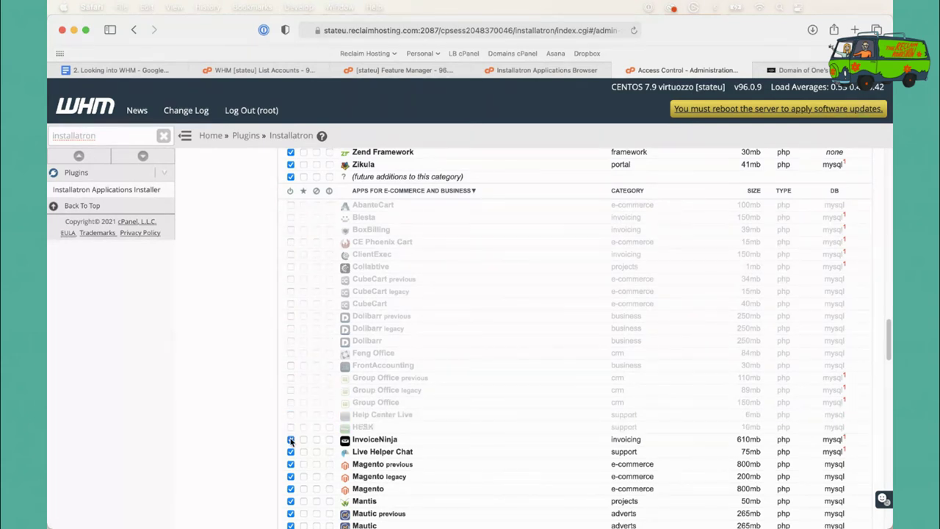
pyautogui.click(291, 439)
pyautogui.click(290, 452)
pyautogui.scroll(-5, 292, 441)
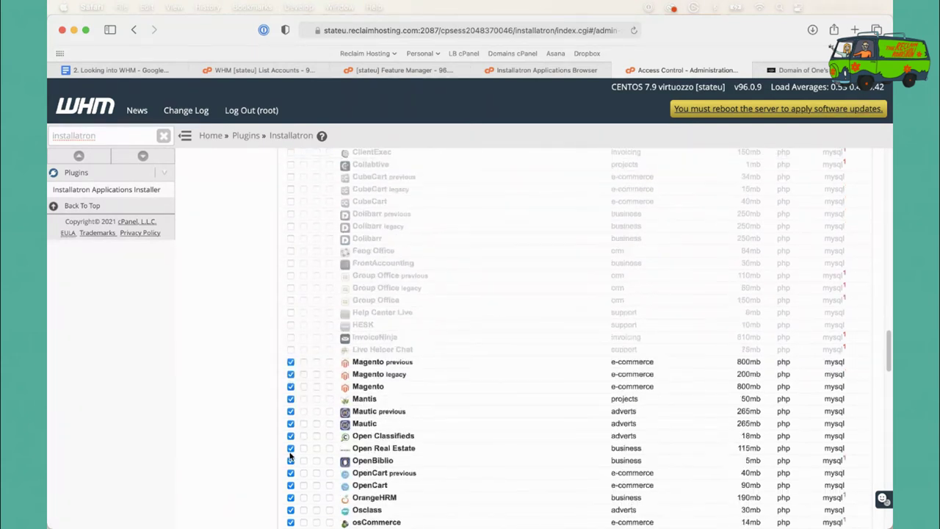
pyautogui.click(291, 376)
pyautogui.click(291, 387)
pyautogui.click(291, 399)
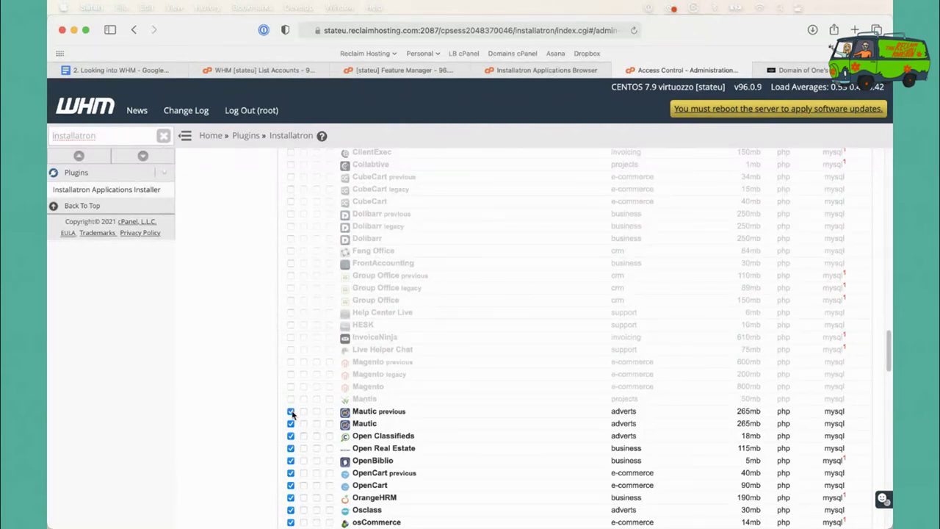
pyautogui.click(291, 423)
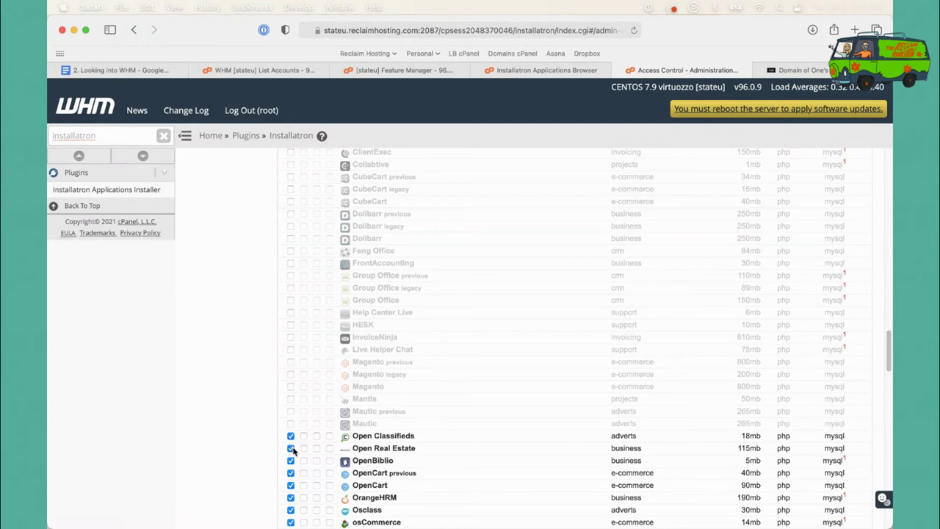
pyautogui.click(291, 448)
pyautogui.scroll(-10, 291, 440)
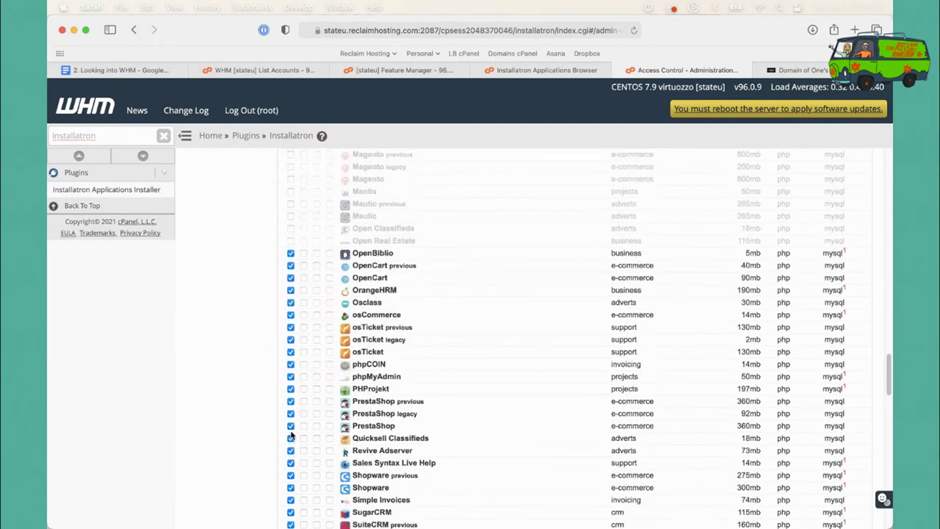
pyautogui.scroll(-6, 322, 285)
pyautogui.scroll(-10, 330, 286)
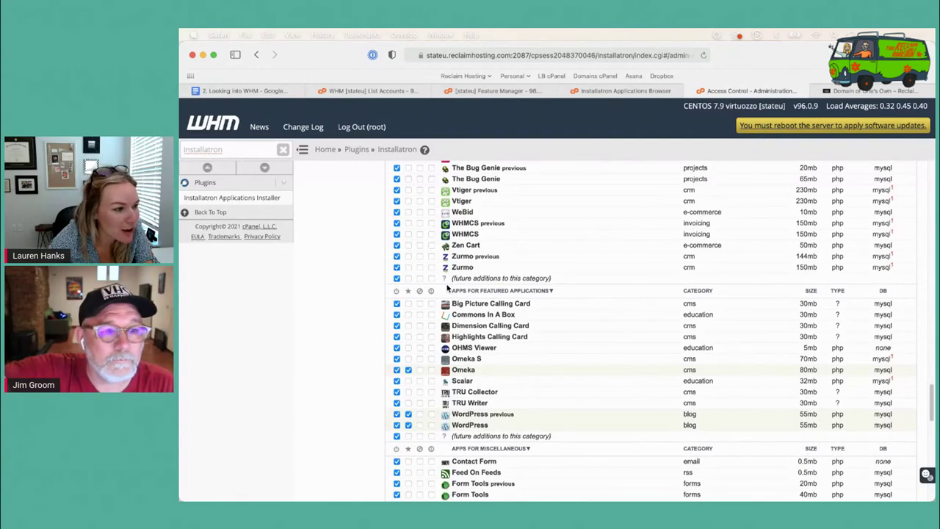
# Step: Save the advanced group's application access changes in Installatron Access Control
pyautogui.scroll(-14, 566, 351)
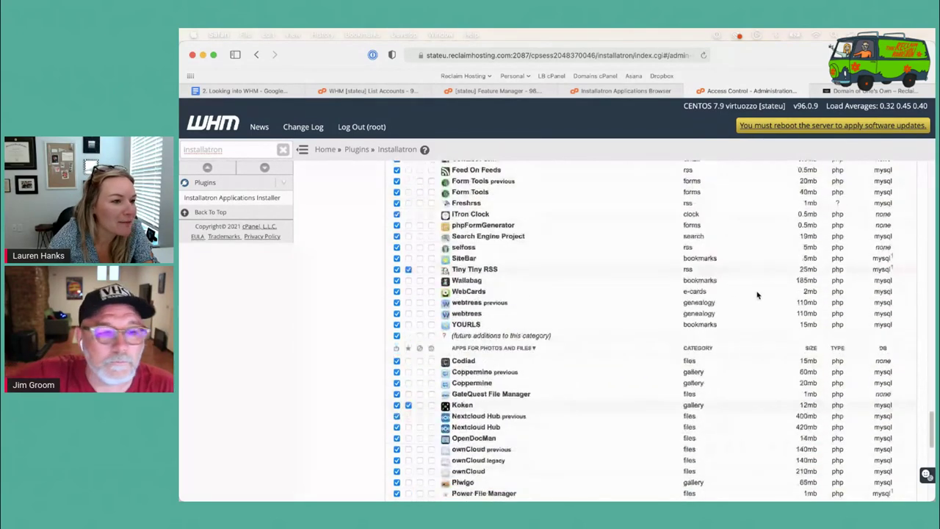
pyautogui.scroll(-15, 785, 312)
pyautogui.click(891, 448)
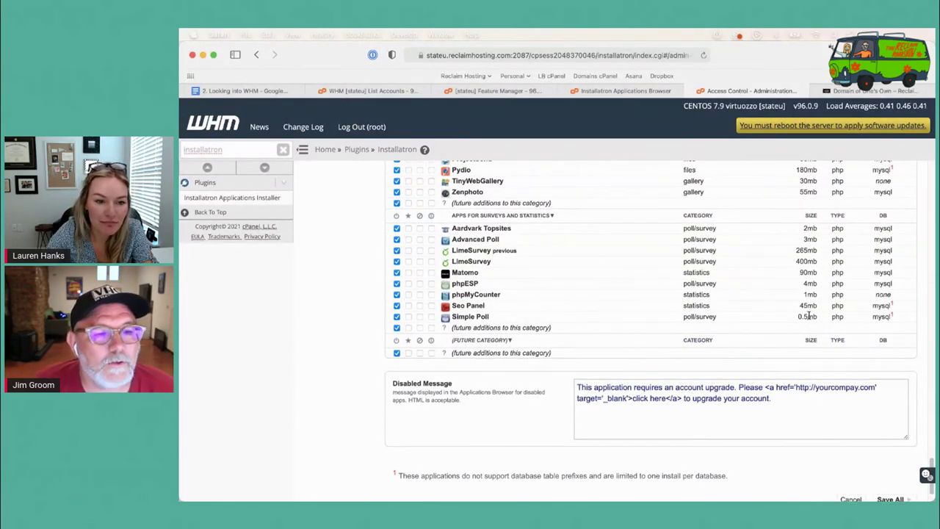
# Step: Scroll back up to the top of the Installatron Access Control page
pyautogui.scroll(10, 808, 316)
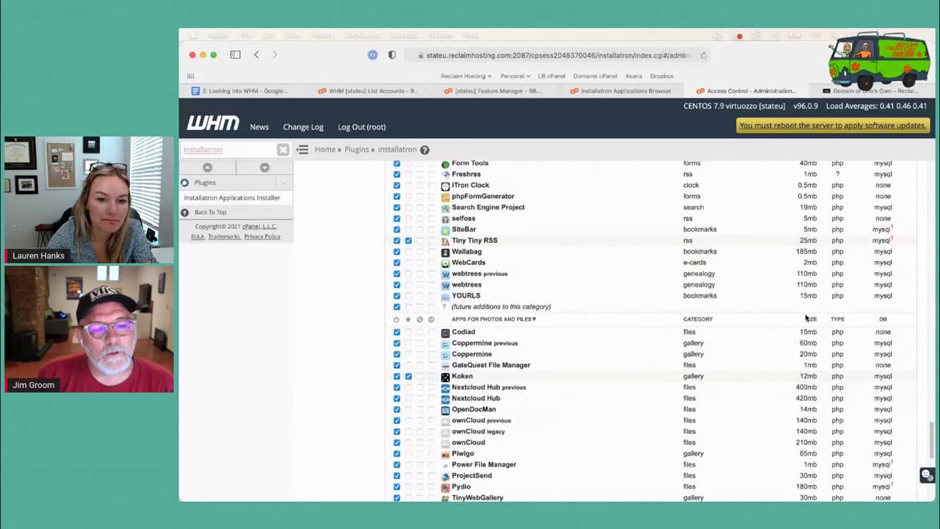
pyautogui.scroll(6, 800, 313)
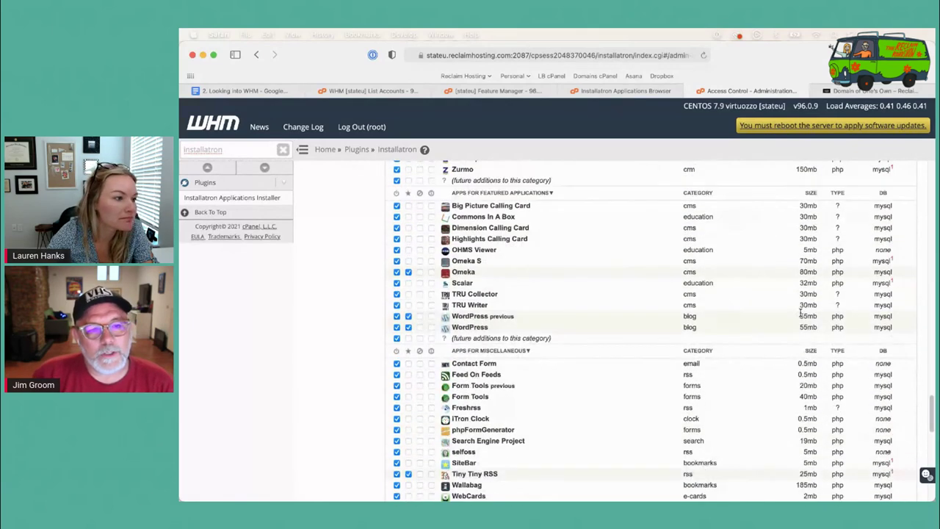
pyautogui.scroll(3, 801, 312)
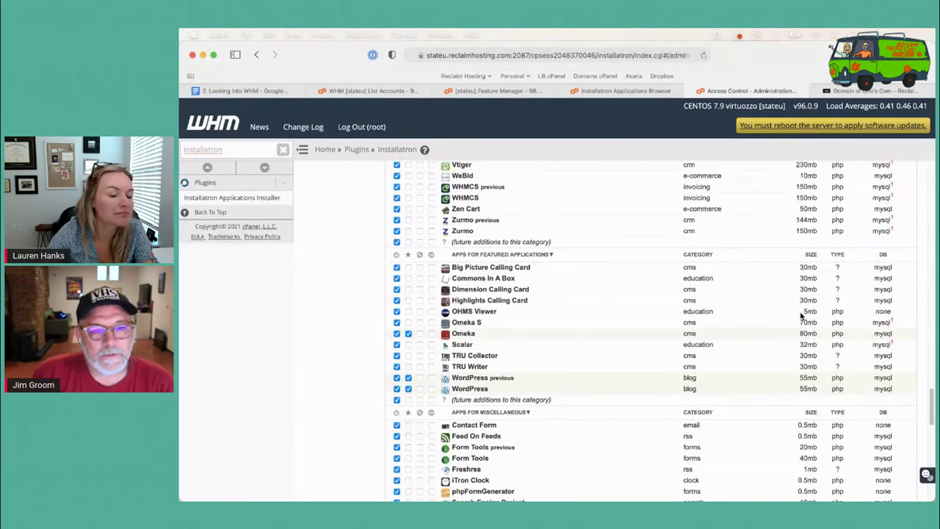
pyautogui.scroll(15, 801, 312)
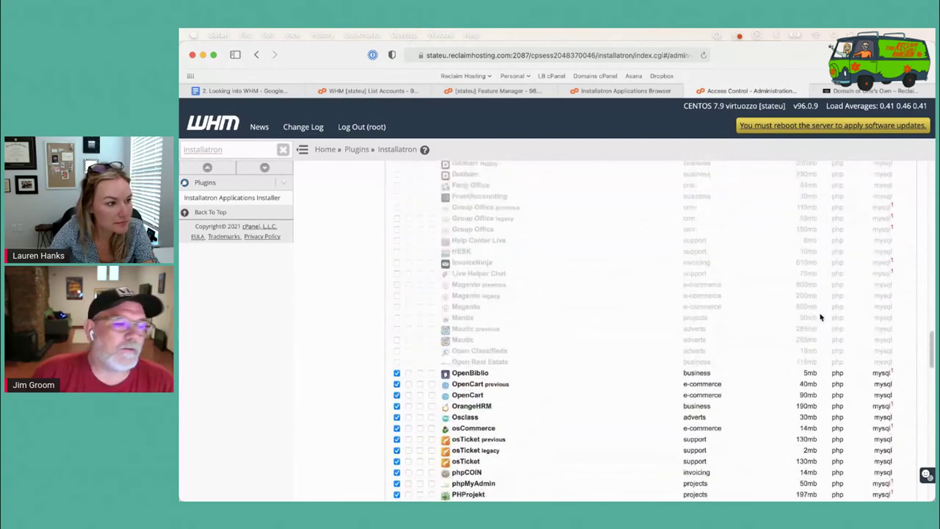
pyautogui.scroll(15, 820, 317)
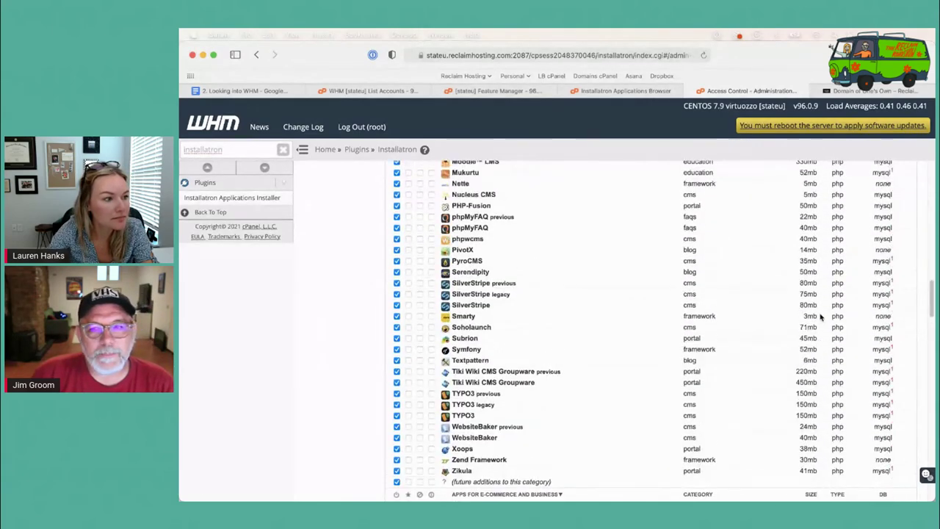
pyautogui.scroll(20, 821, 317)
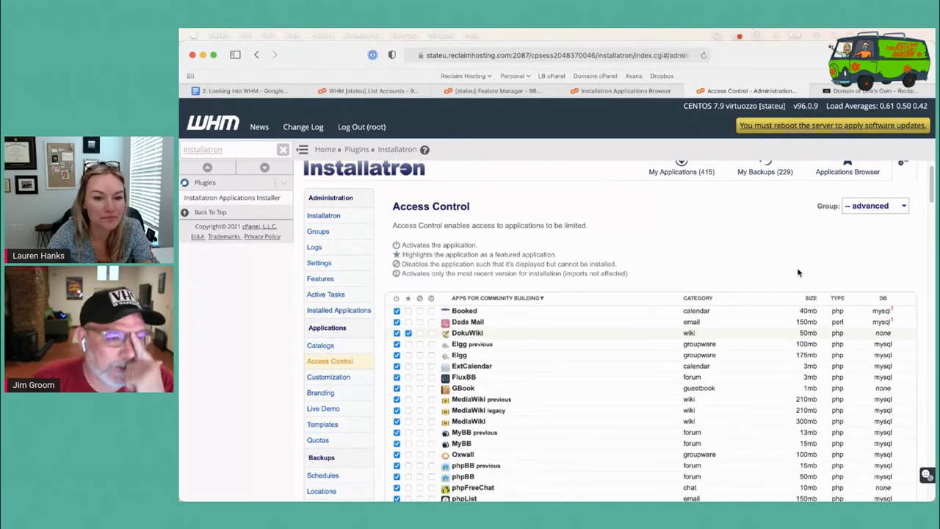
pyautogui.scroll(1, 778, 276)
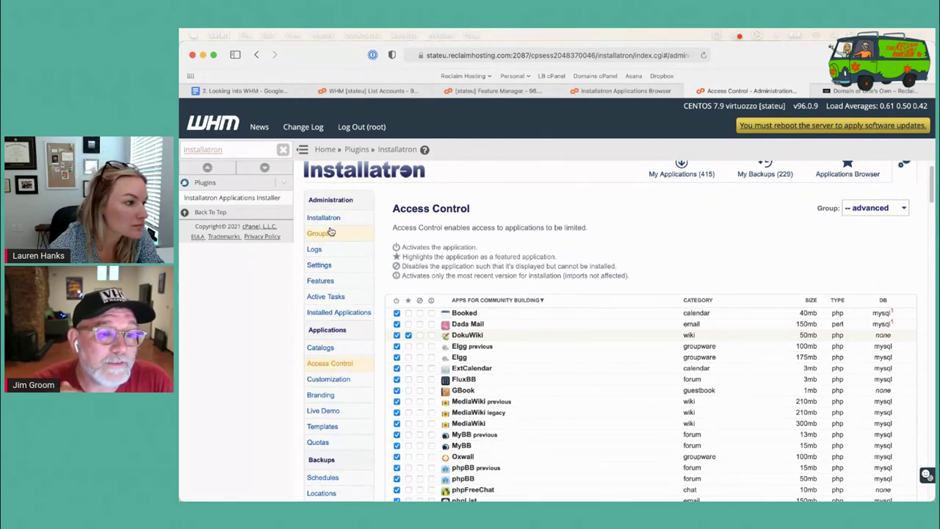
pyautogui.scroll(1, 679, 242)
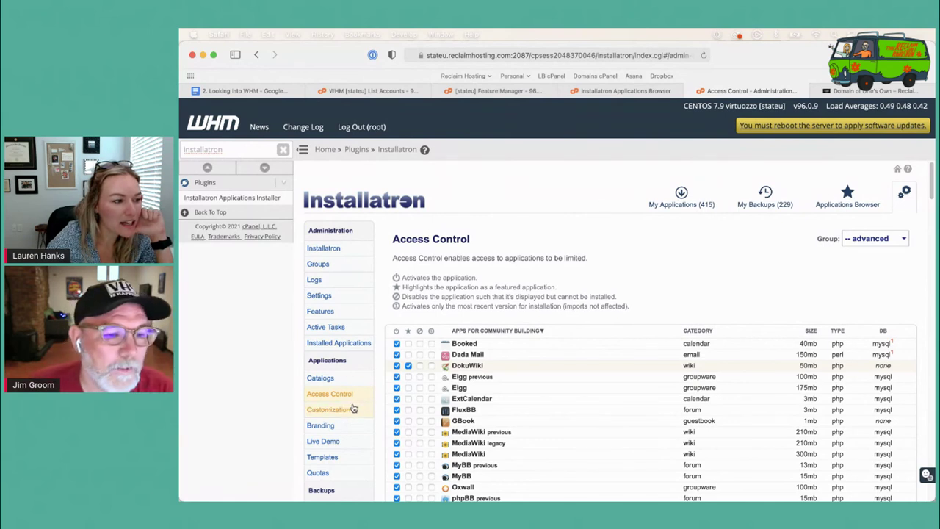
pyautogui.scroll(-2, 620, 235)
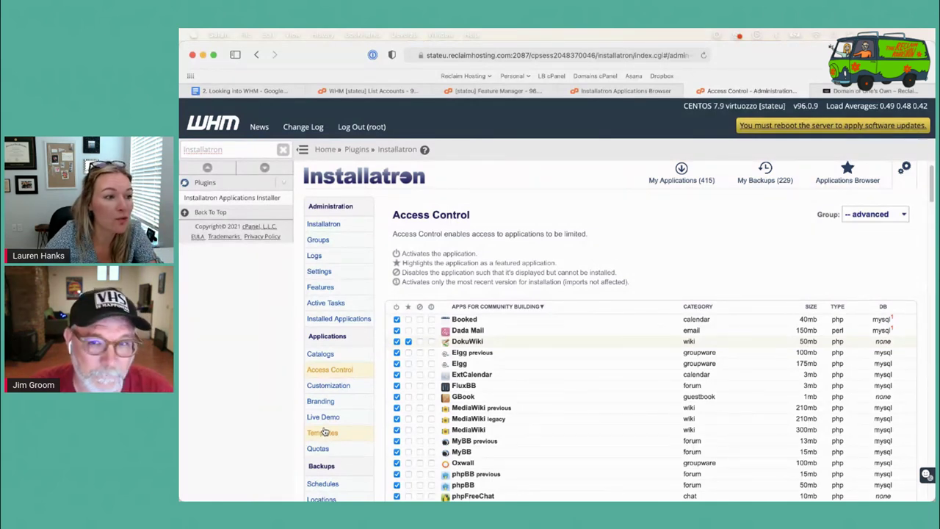
pyautogui.scroll(1, 571, 370)
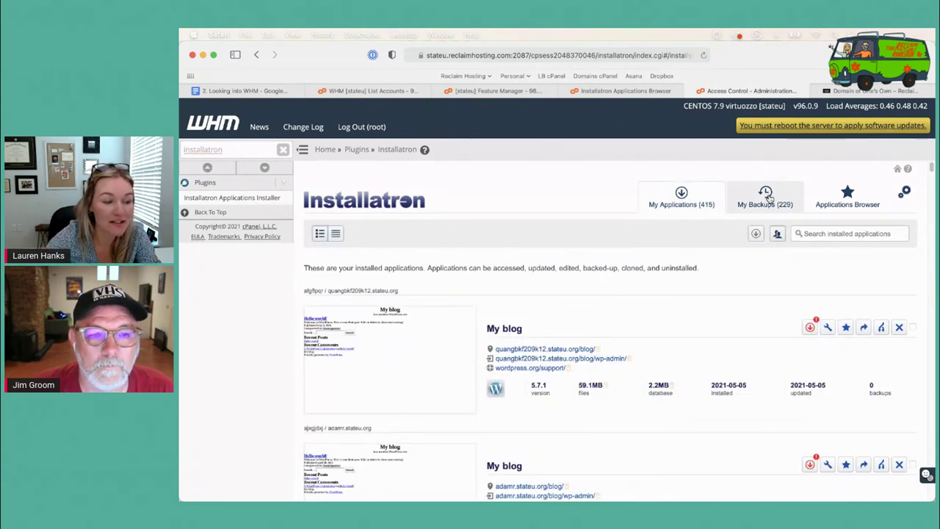
pyautogui.scroll(-1, 734, 264)
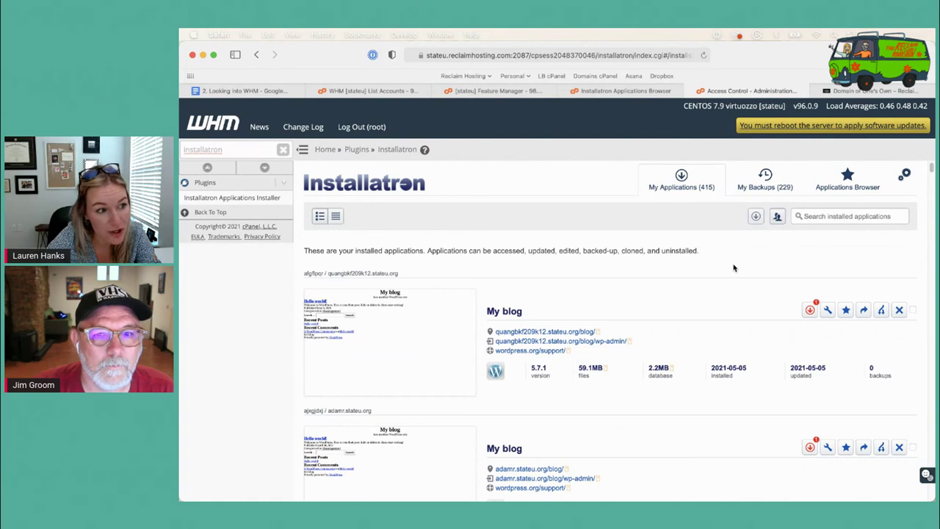
pyautogui.scroll(1, 732, 257)
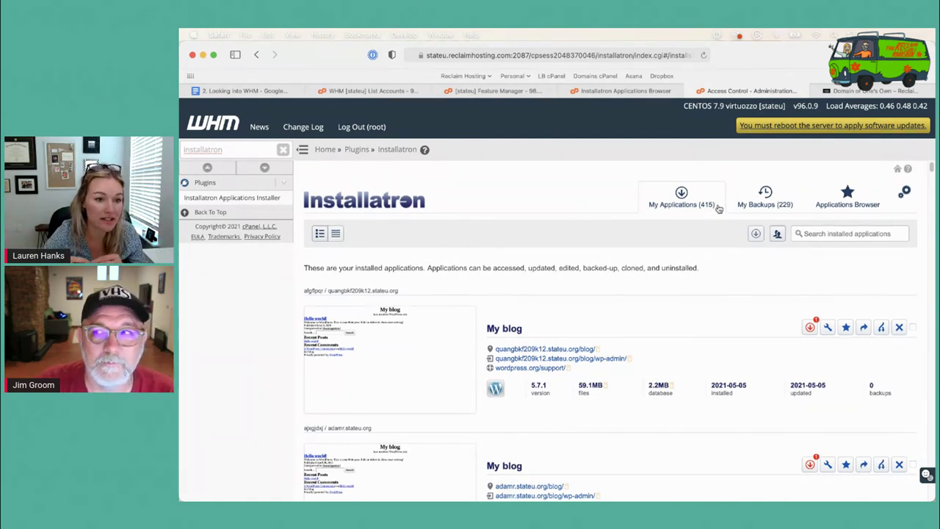
pyautogui.scroll(-5, 691, 246)
pyautogui.scroll(-15, 691, 246)
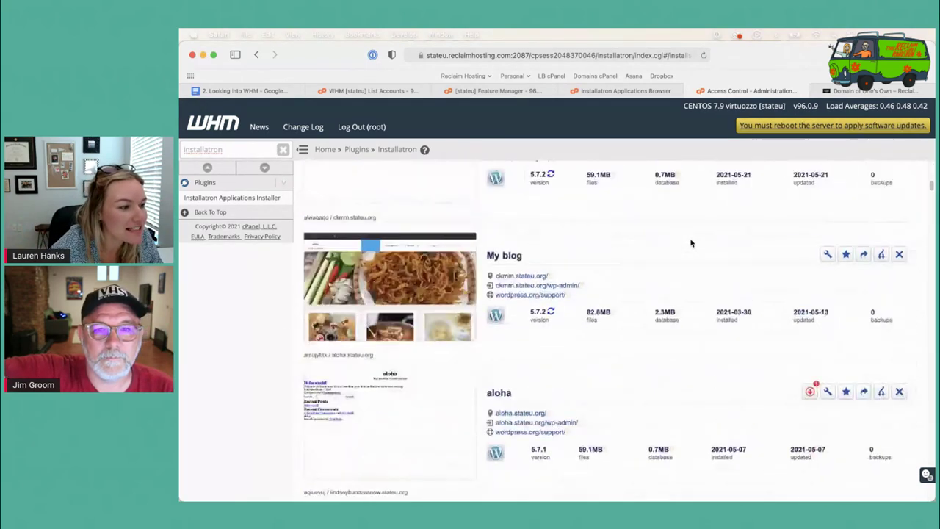
pyautogui.scroll(-15, 691, 243)
pyautogui.scroll(-15, 667, 241)
pyautogui.scroll(5, 665, 242)
pyautogui.scroll(-4, 533, 296)
pyautogui.scroll(20, 533, 296)
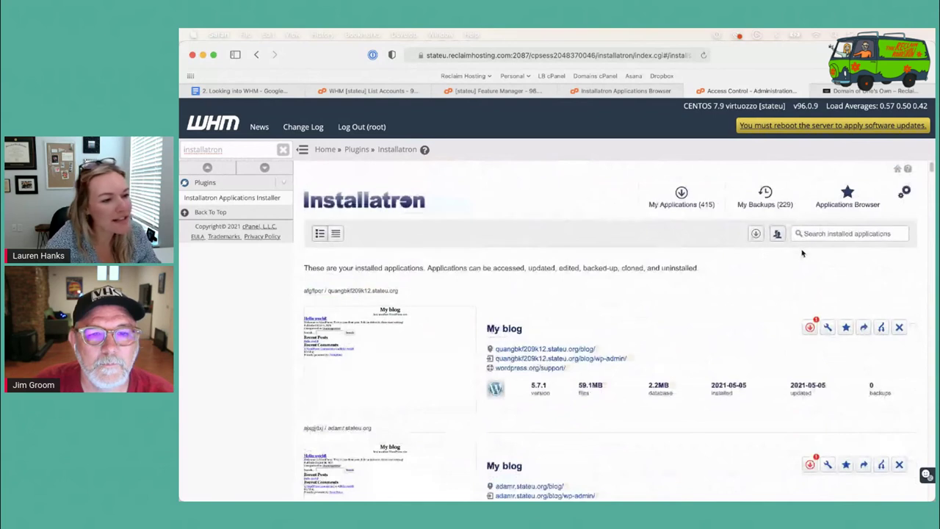
# Step: Search installed applications for 'omeka', then 'moodle'; neither returns results
pyautogui.click(820, 234)
pyautogui.write('omek')
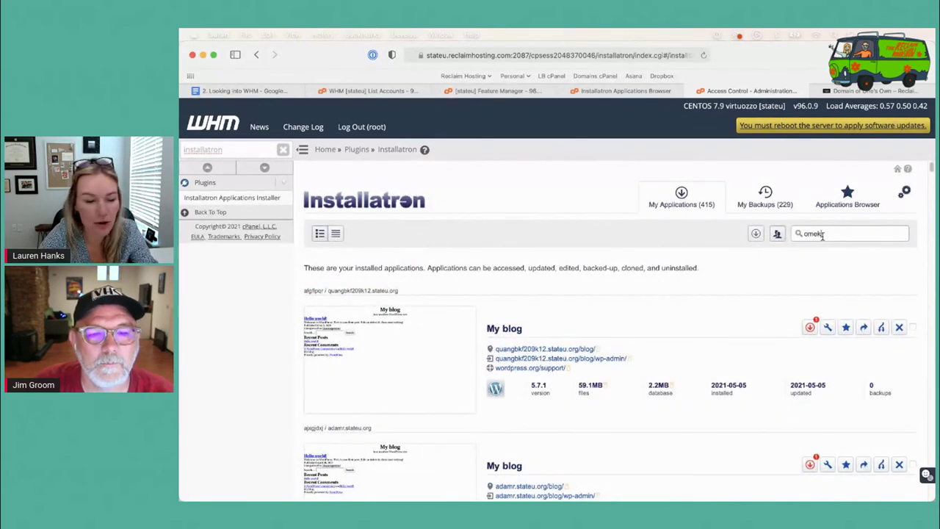
pyautogui.write('a')
pyautogui.press('Return')
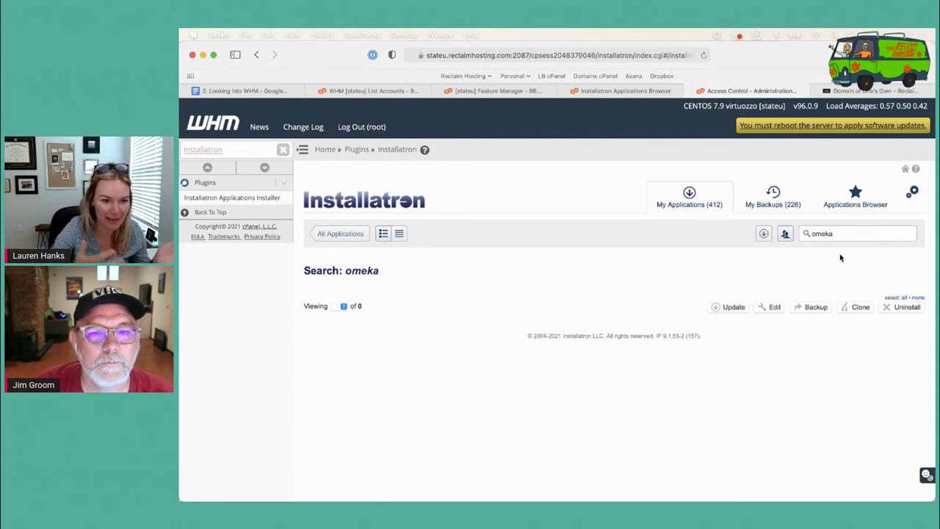
pyautogui.doubleClick(837, 233)
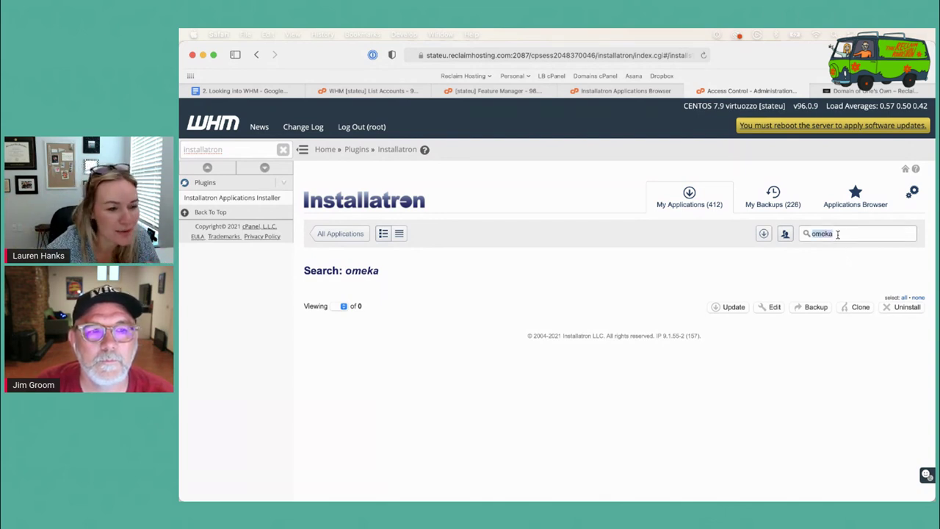
pyautogui.write('moodle')
pyautogui.press('Return')
# Step: Replace the term with 'worksress', run it, then start correcting the misspelling toward 'wordpress'
pyautogui.moveTo(854, 235); pyautogui.dragTo(806, 231)
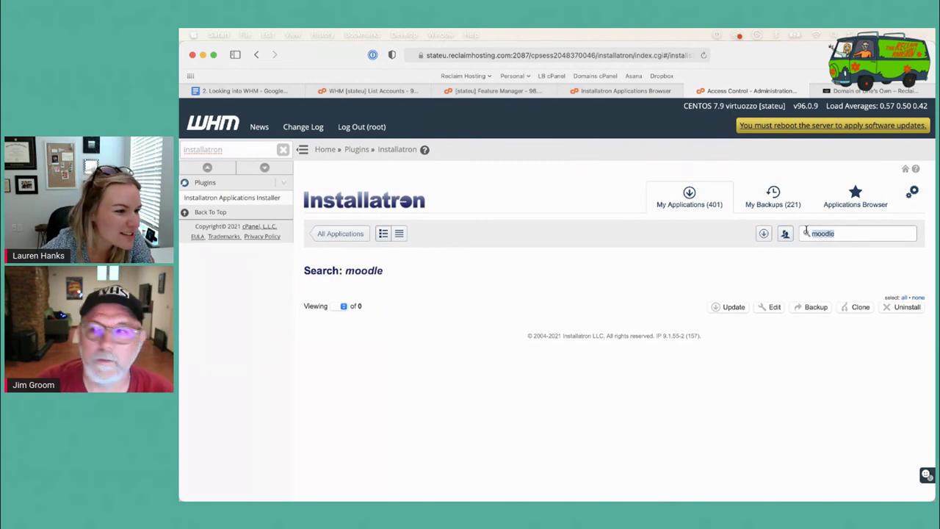
pyautogui.press('BackSpace')
pyautogui.write('wor')
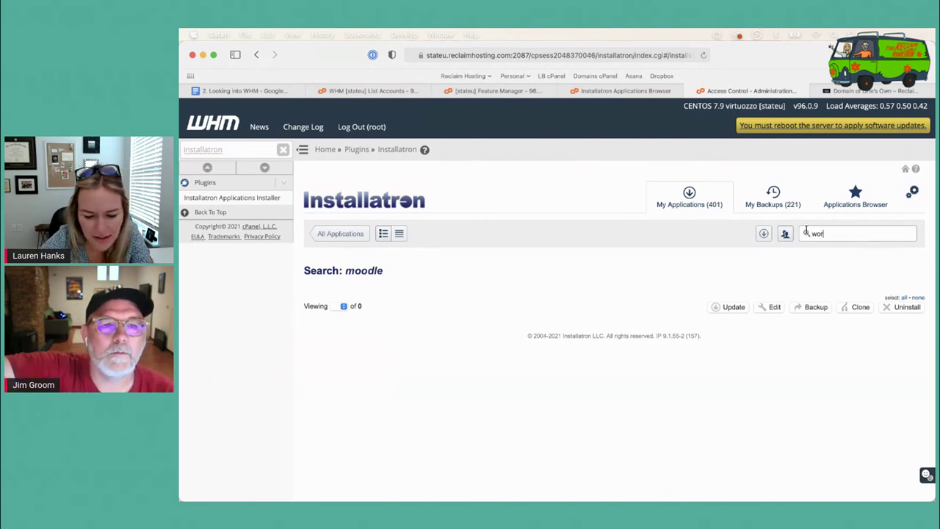
pyautogui.write('ksress')
pyautogui.press('Return')
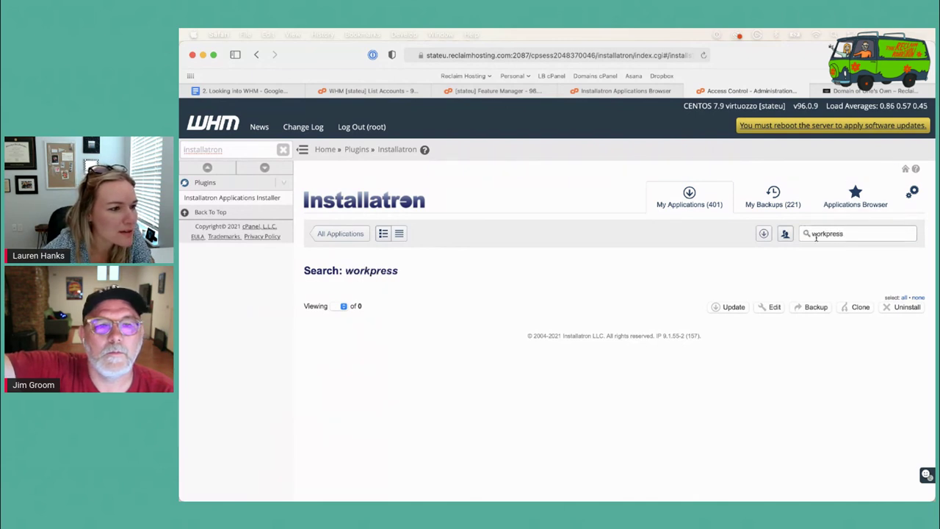
pyautogui.click(828, 233)
pyautogui.press('BackSpace')
pyautogui.write('d')
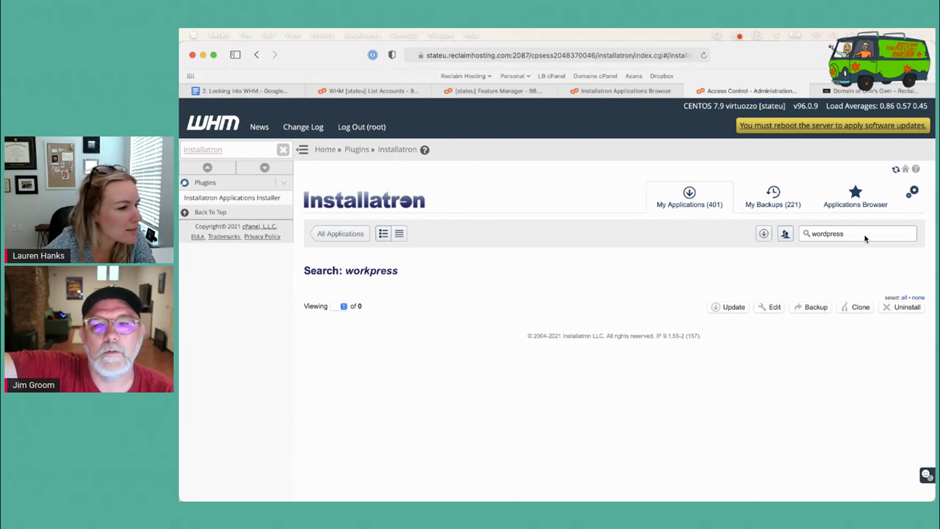
# Step: Review the WordPress 'My blog' results (5.7.1, 5.7.2) and clear the 'installatron' sidebar filter
pyautogui.scroll(-4, 813, 235)
pyautogui.scroll(-6, 813, 235)
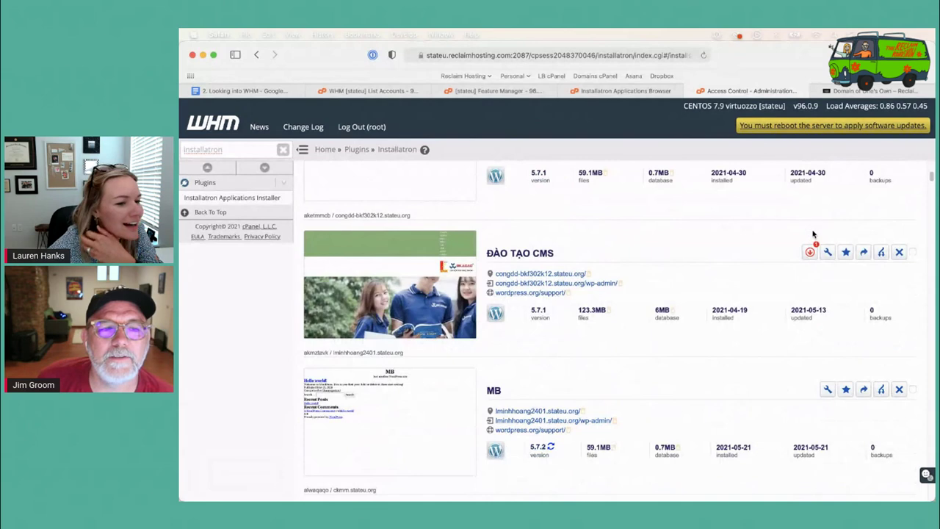
pyautogui.scroll(-5, 814, 234)
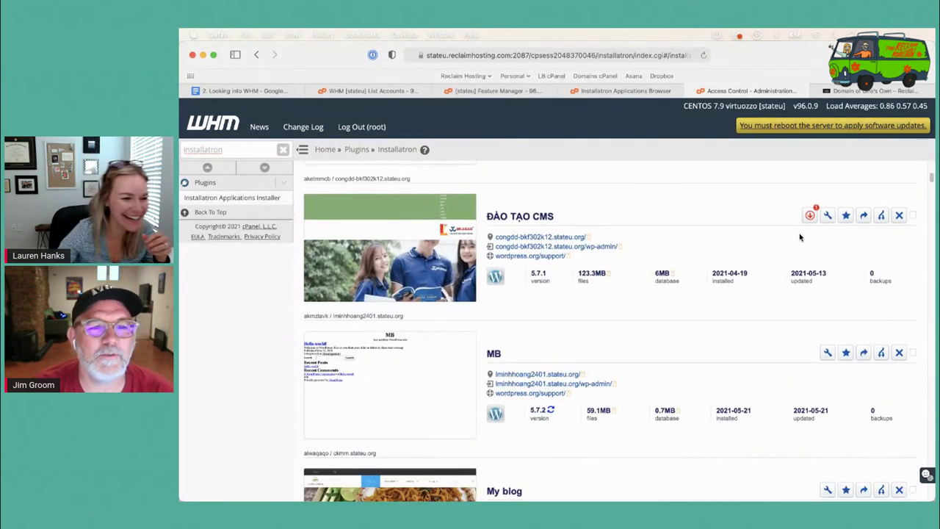
pyautogui.scroll(-4, 801, 241)
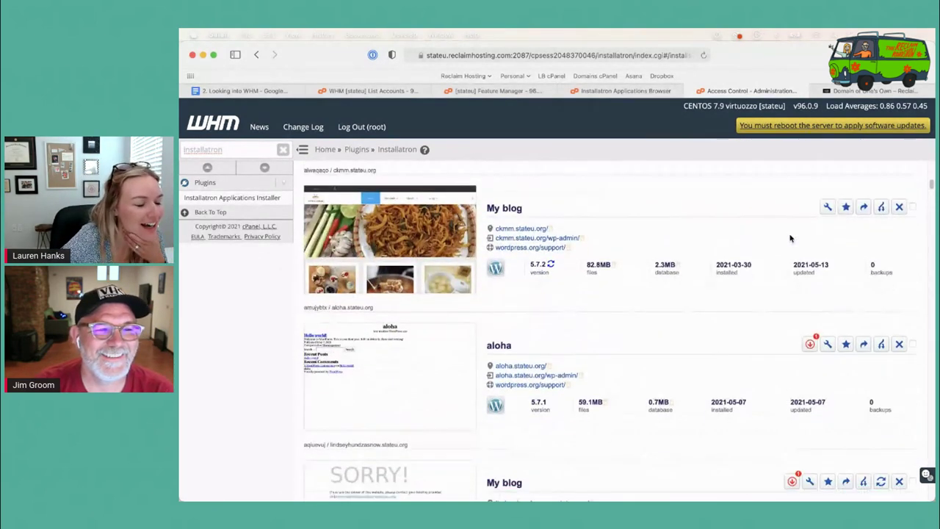
pyautogui.scroll(-10, 791, 237)
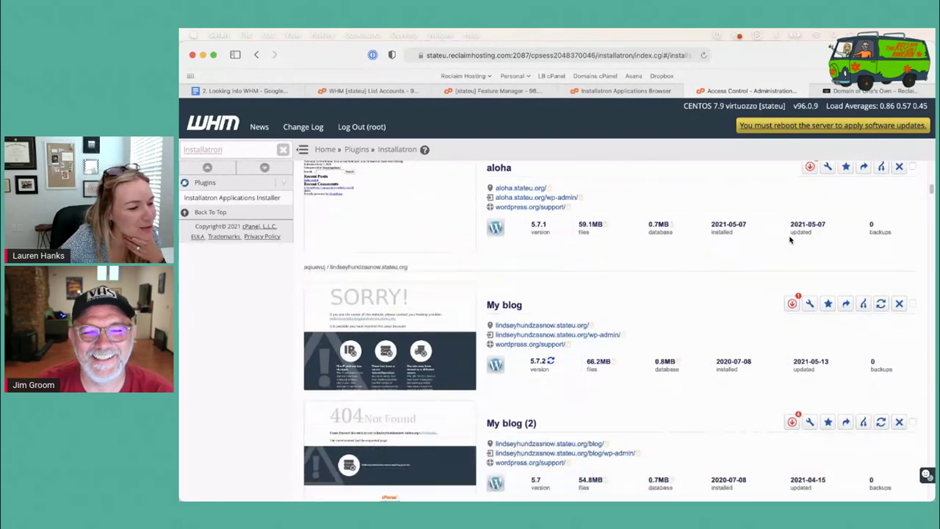
pyautogui.scroll(-5, 791, 237)
pyautogui.scroll(20, 791, 235)
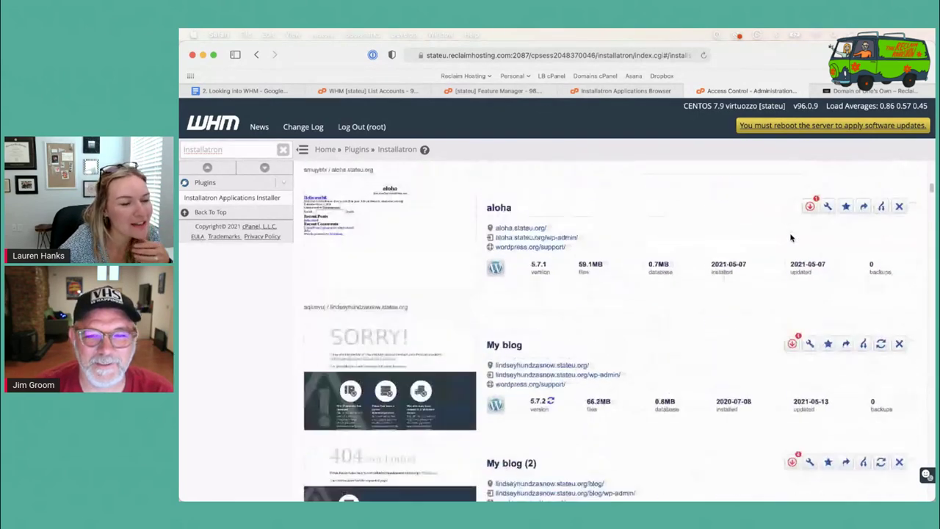
pyautogui.click(282, 150)
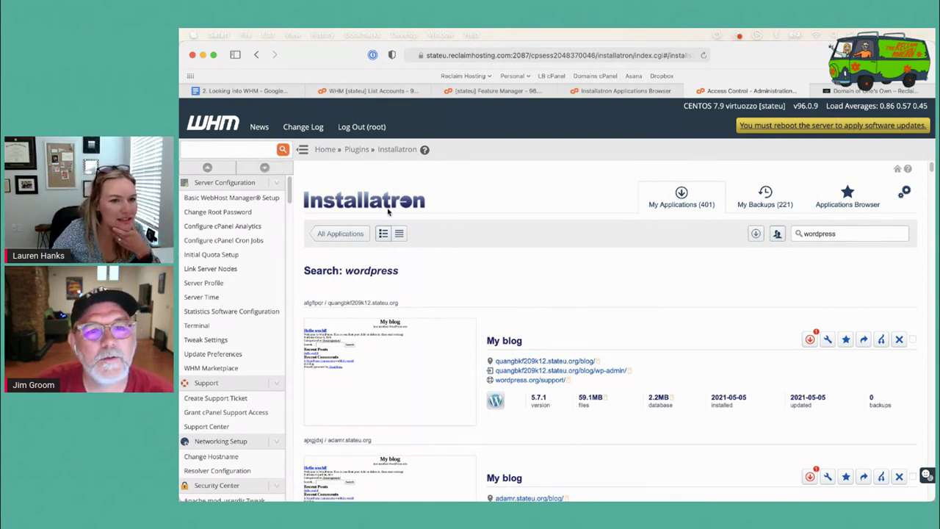
pyautogui.scroll(-1, 672, 204)
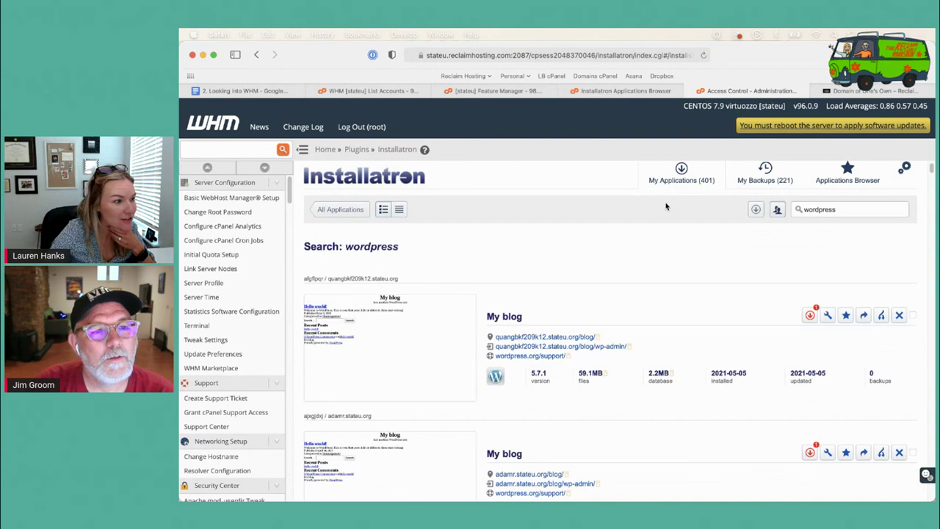